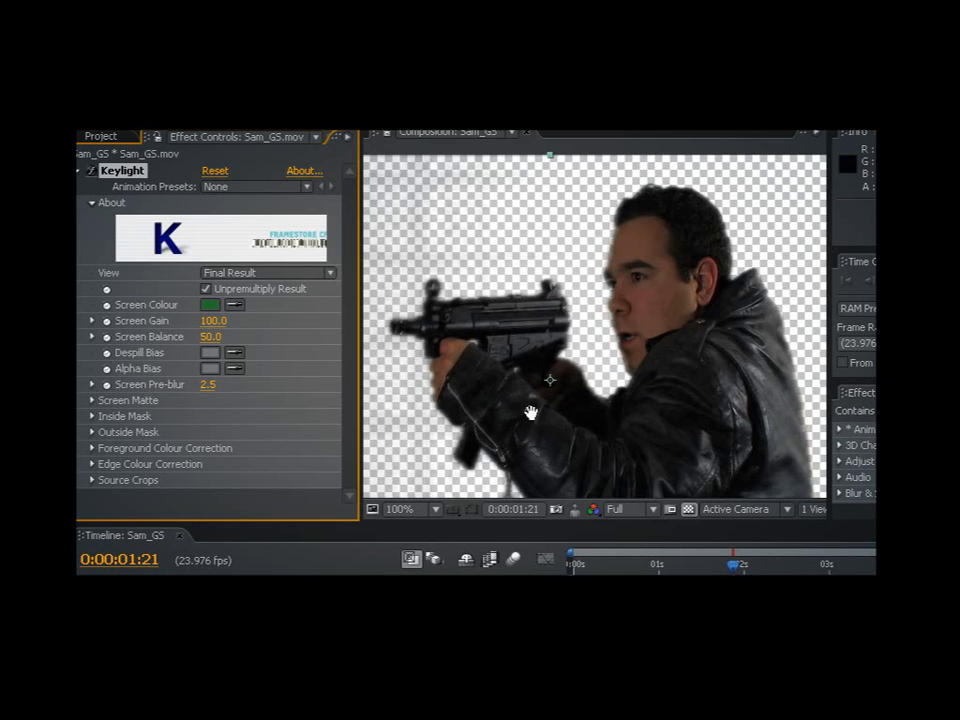
{"action": "left_click_drag", "start_coordinate": [535, 414], "coordinate": [540, 316]}
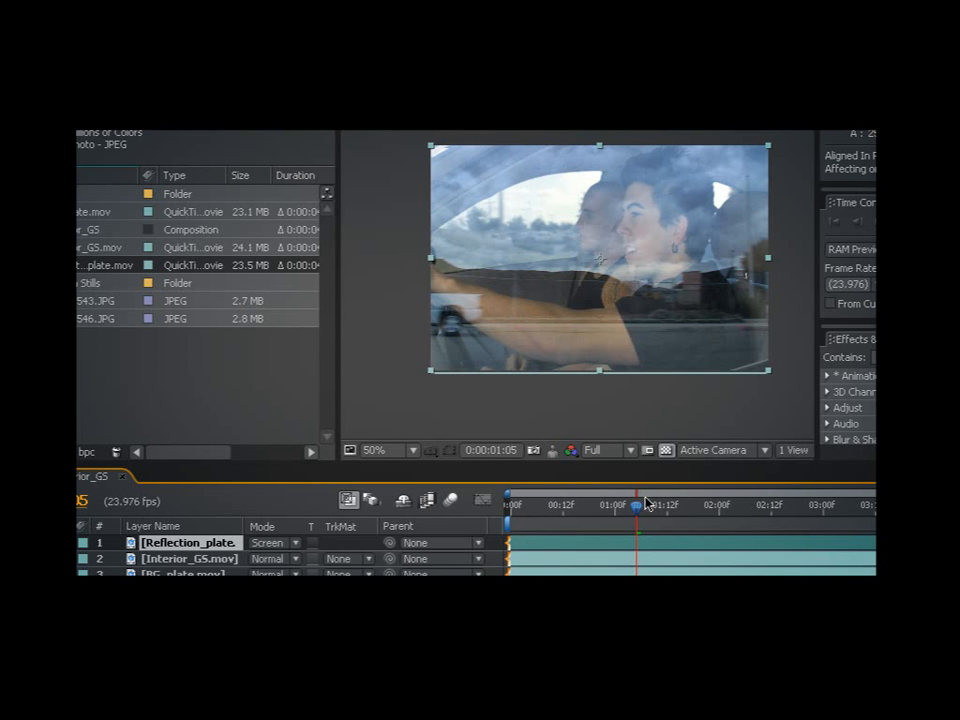
{"action": "left_click_drag", "start_coordinate": [646, 503], "coordinate": [563, 505]}
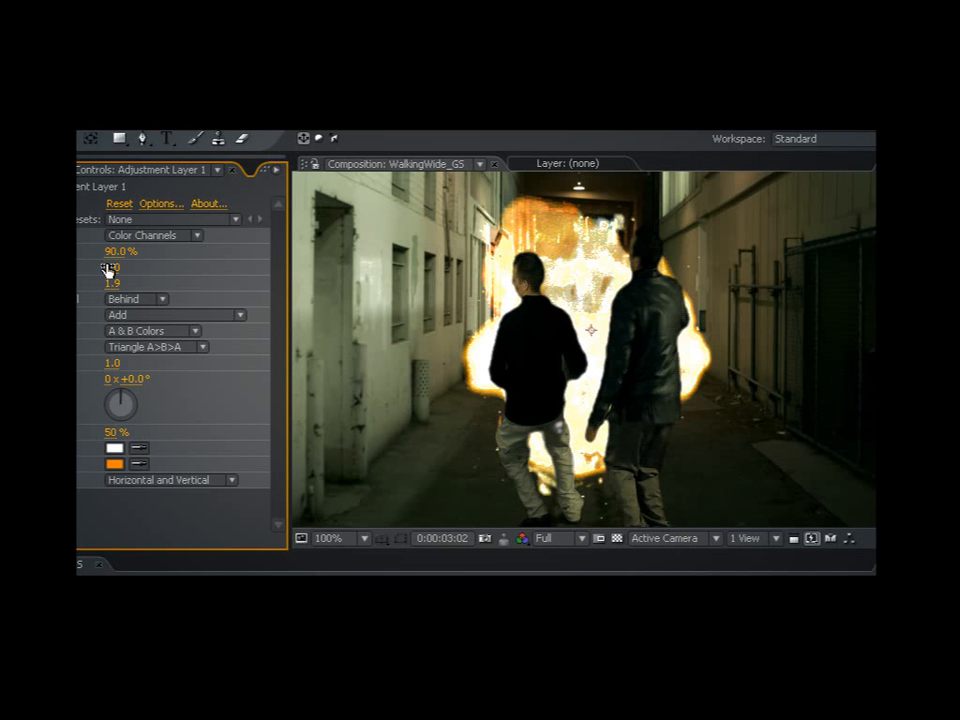
{"action": "mouse_move", "coordinate": [111, 267]}
{"action": "left_mouse_down"}
{"action": "mouse_move", "coordinate": [184, 266]}
{"action": "mouse_move", "coordinate": [113, 266]}
{"action": "mouse_move", "coordinate": [125, 266]}
{"action": "left_mouse_up"}
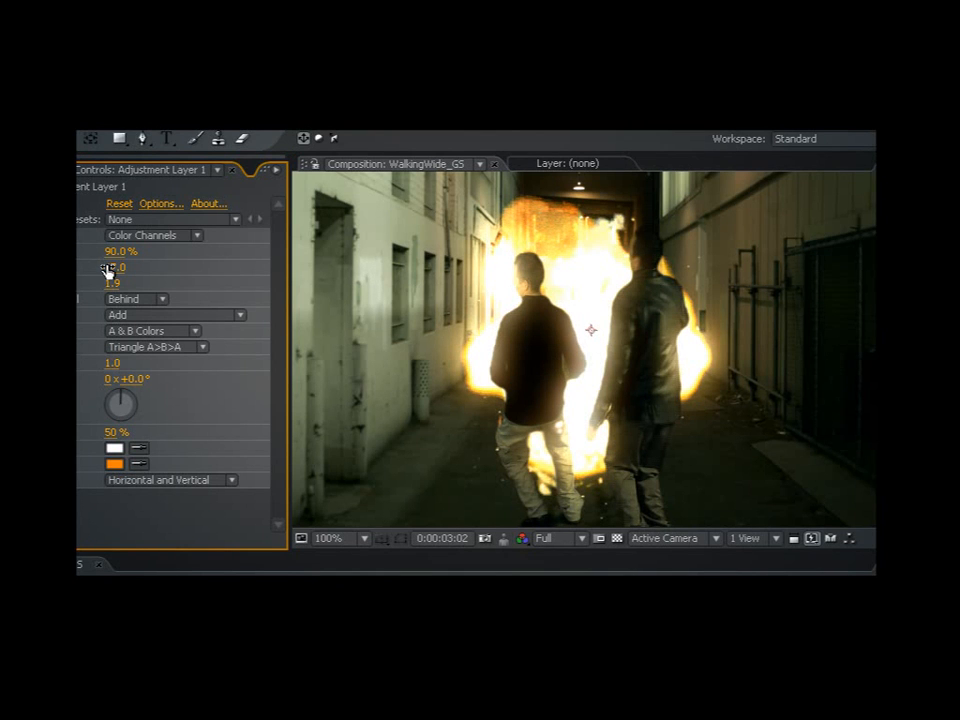
{"action": "left_click_drag", "start_coordinate": [107, 268], "coordinate": [131, 279]}
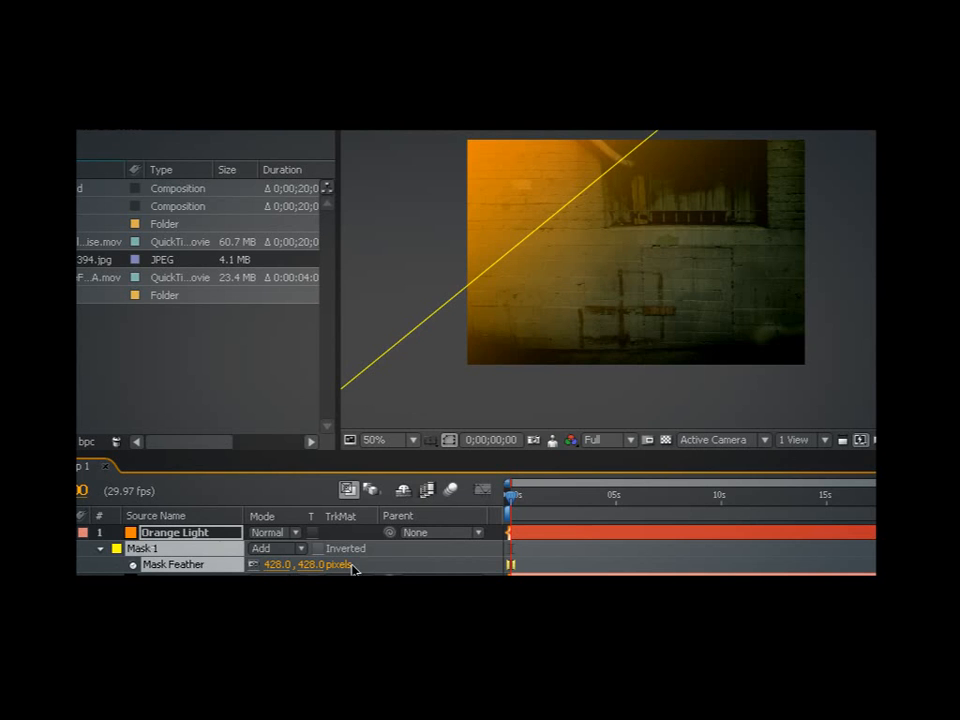
{"action": "left_click", "coordinate": [278, 532]}
{"action": "left_click", "coordinate": [314, 435]}
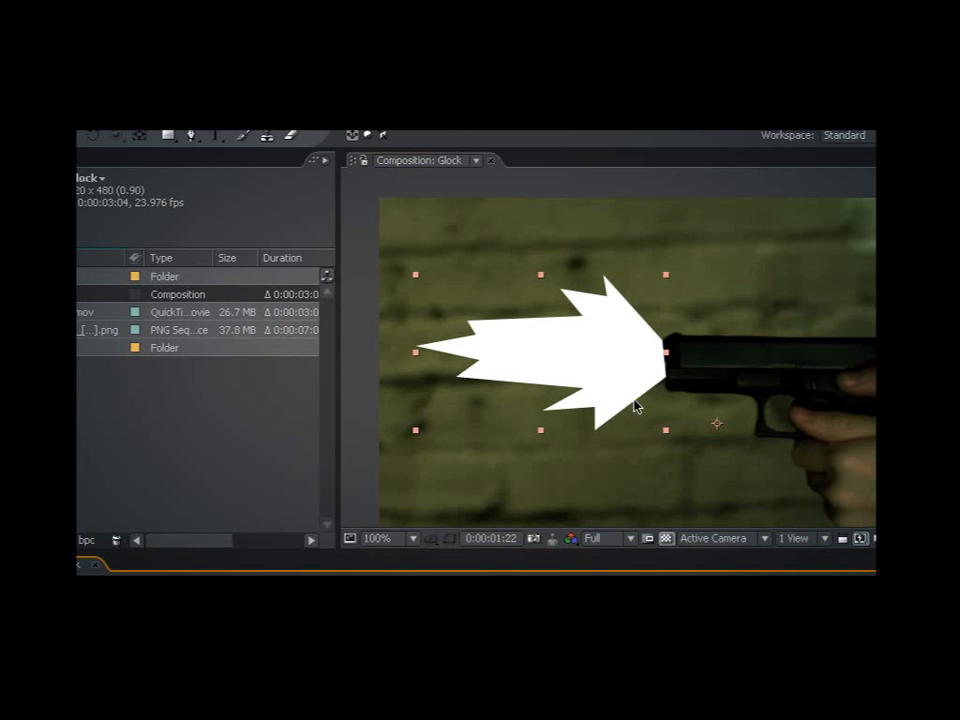
{"action": "scroll", "coordinate": [634, 401], "scroll_direction": "down", "scroll_amount": 2}
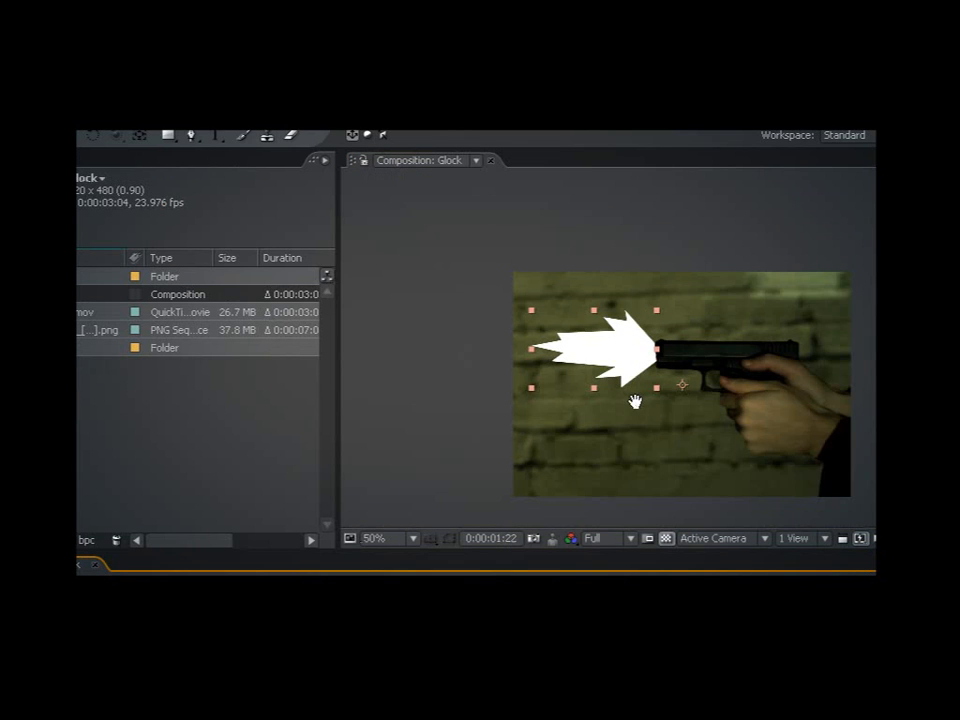
{"action": "left_click_drag", "start_coordinate": [634, 399], "coordinate": [606, 402]}
{"action": "scroll", "coordinate": [553, 364], "scroll_direction": "up", "scroll_amount": 2}
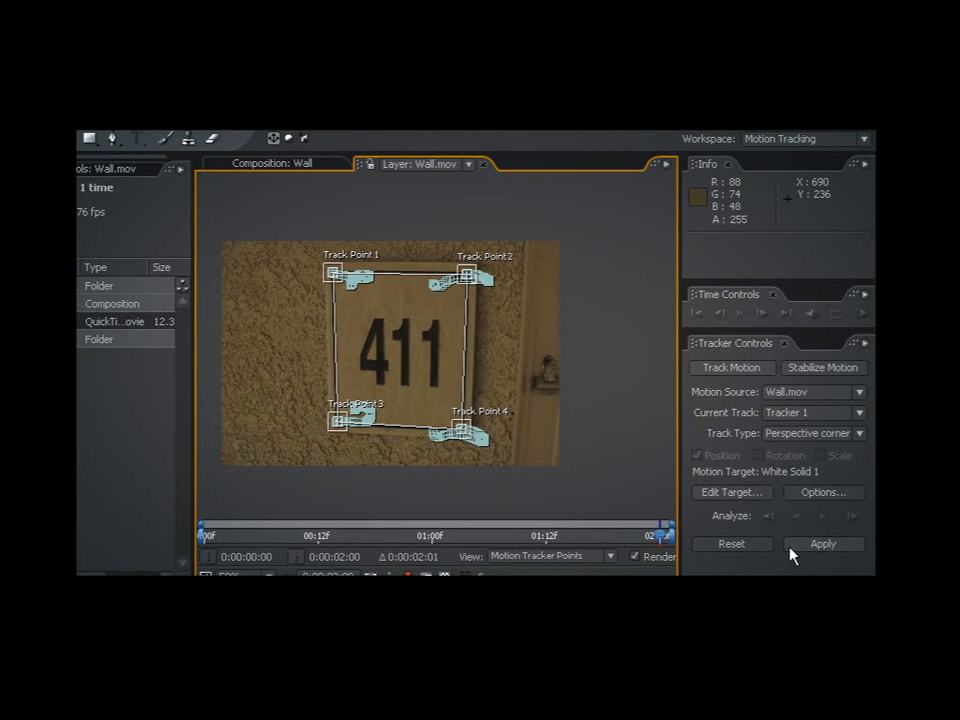
{"action": "left_click", "coordinate": [810, 544]}
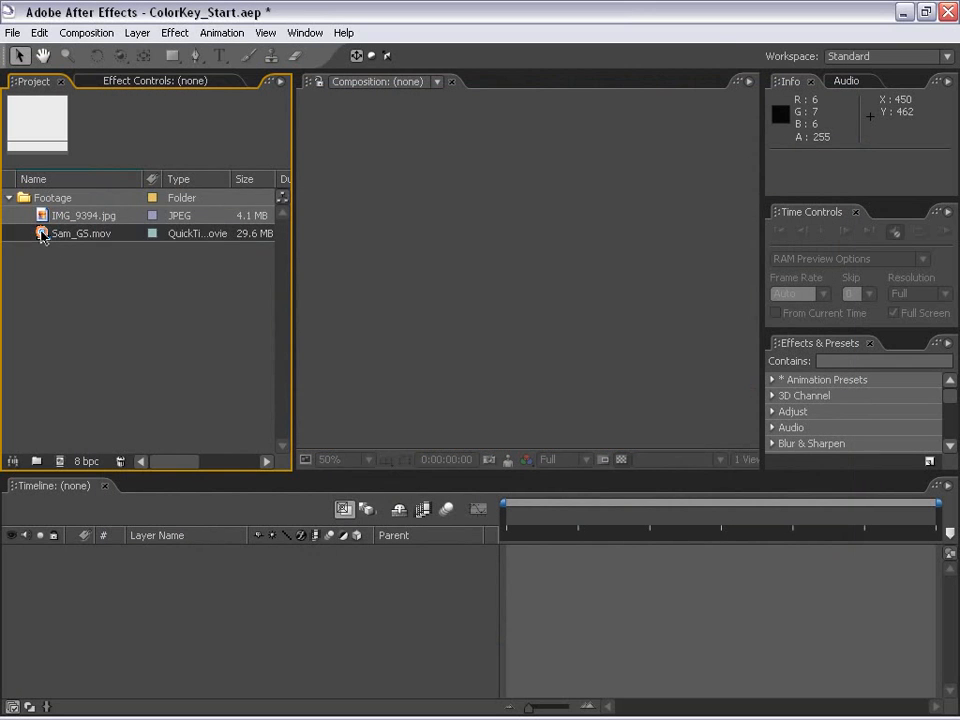
- Preview the Sam_GS.mov footage in its own viewer, scrub partway through the clip, and close the viewer
{"action": "double_click", "coordinate": [42, 234]}
{"action": "left_click_drag", "start_coordinate": [58, 502], "coordinate": [264, 503]}
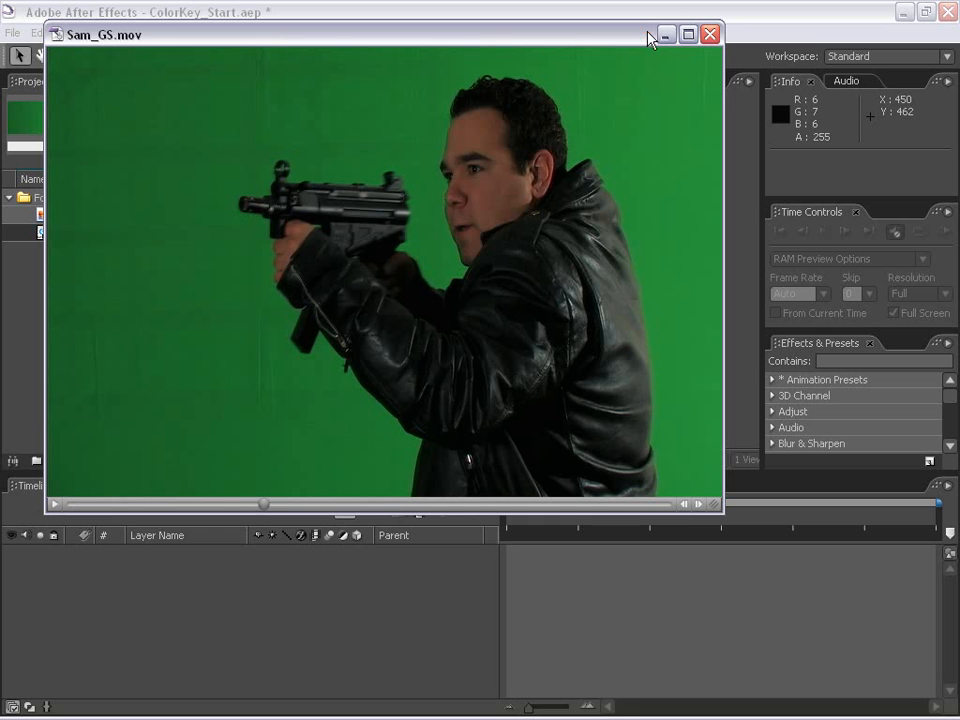
{"action": "left_click_drag", "start_coordinate": [647, 34], "coordinate": [645, 153]}
{"action": "left_click", "coordinate": [705, 103]}
{"action": "left_click", "coordinate": [28, 319]}
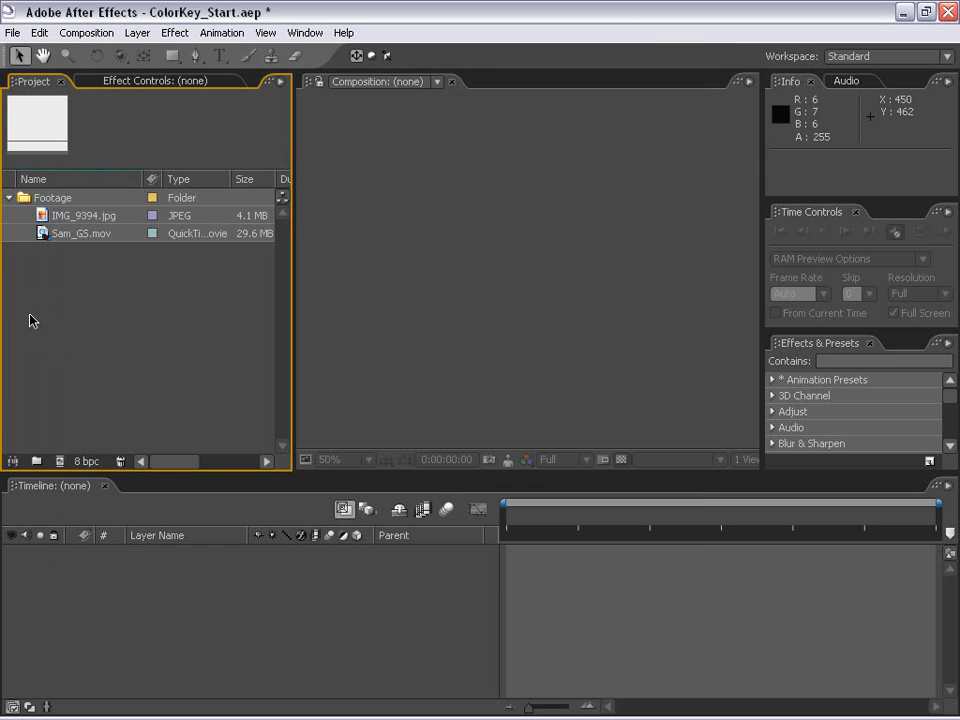
{"action": "left_click", "coordinate": [49, 317]}
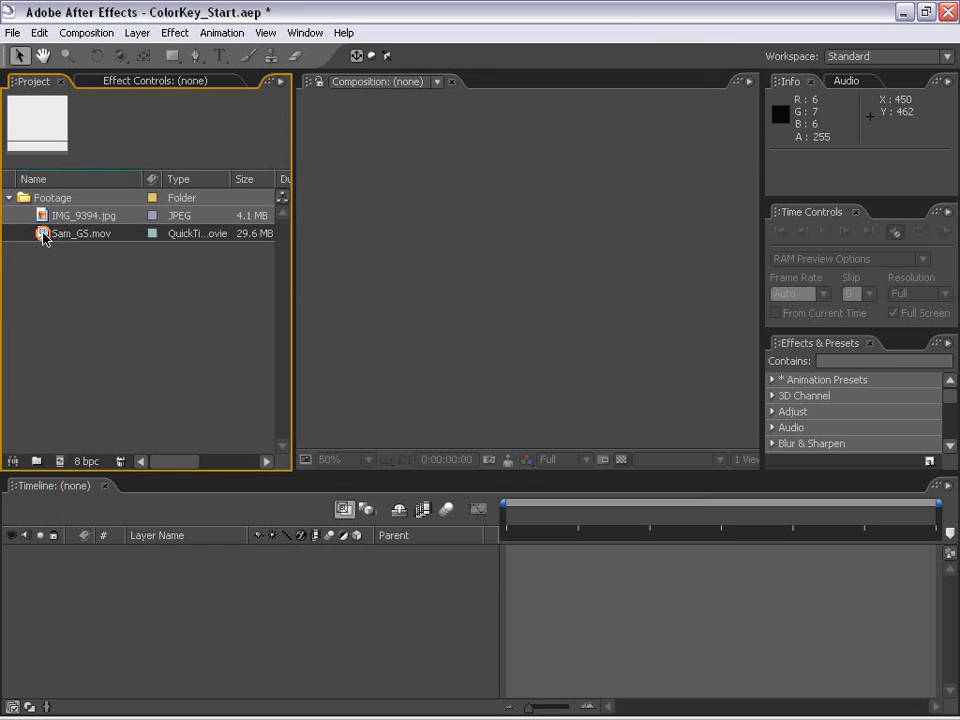
- Create a new composition from Sam_GS.mov and inspect the green-screen shot at 0:00:02:02
{"action": "left_click_drag", "start_coordinate": [41, 235], "coordinate": [480, 285]}
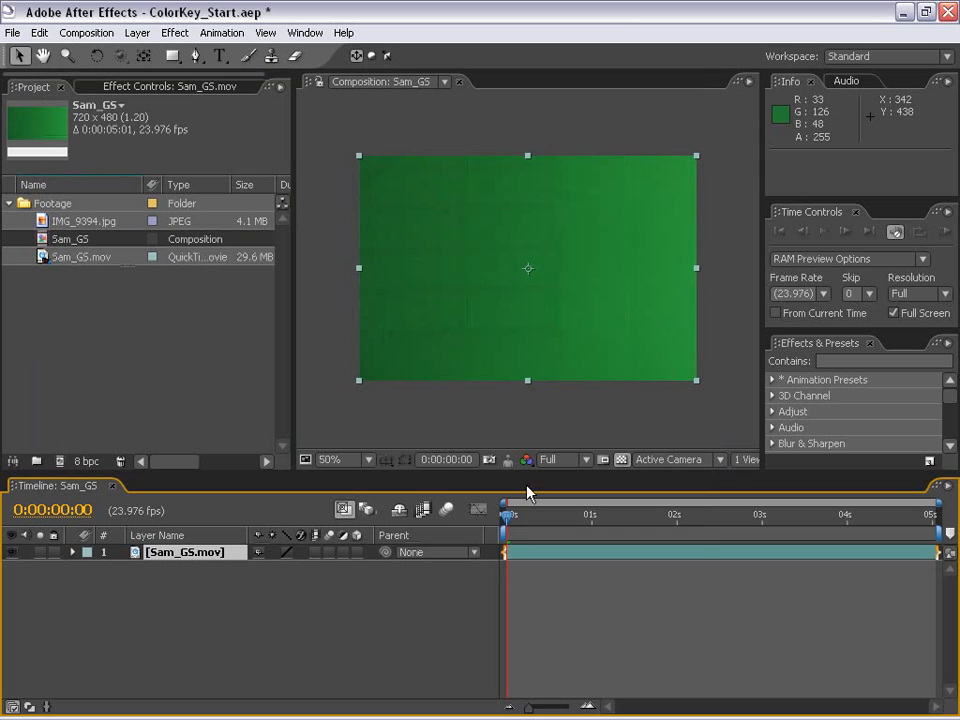
{"action": "left_click_drag", "start_coordinate": [529, 525], "coordinate": [684, 547]}
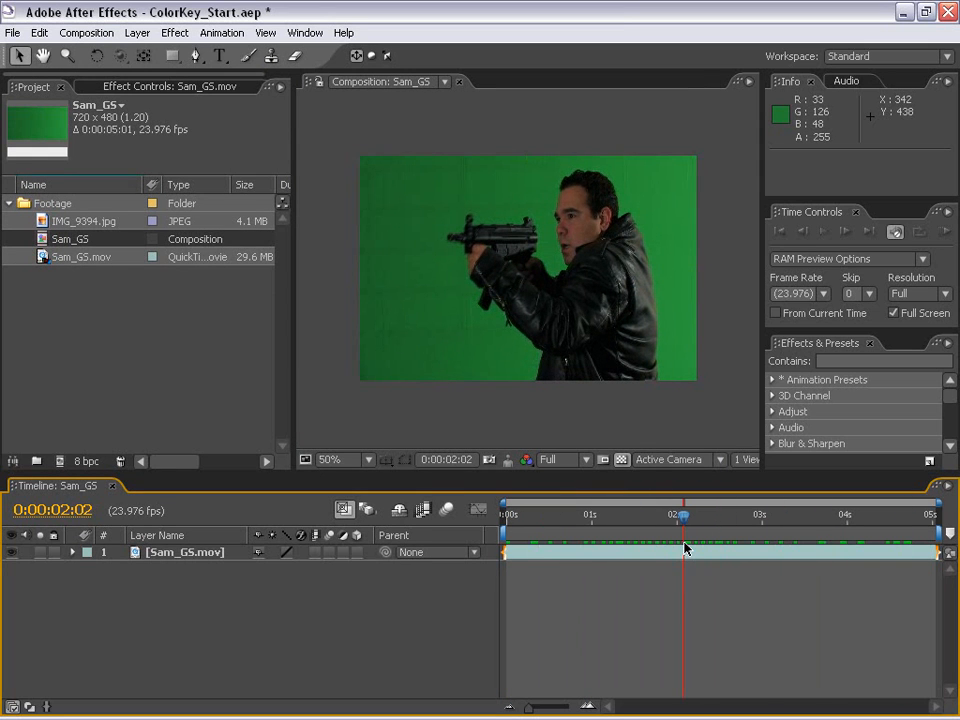
{"action": "scroll", "coordinate": [622, 418], "scroll_direction": "up", "scroll_amount": 1}
{"action": "left_click_drag", "start_coordinate": [630, 306], "coordinate": [572, 324]}
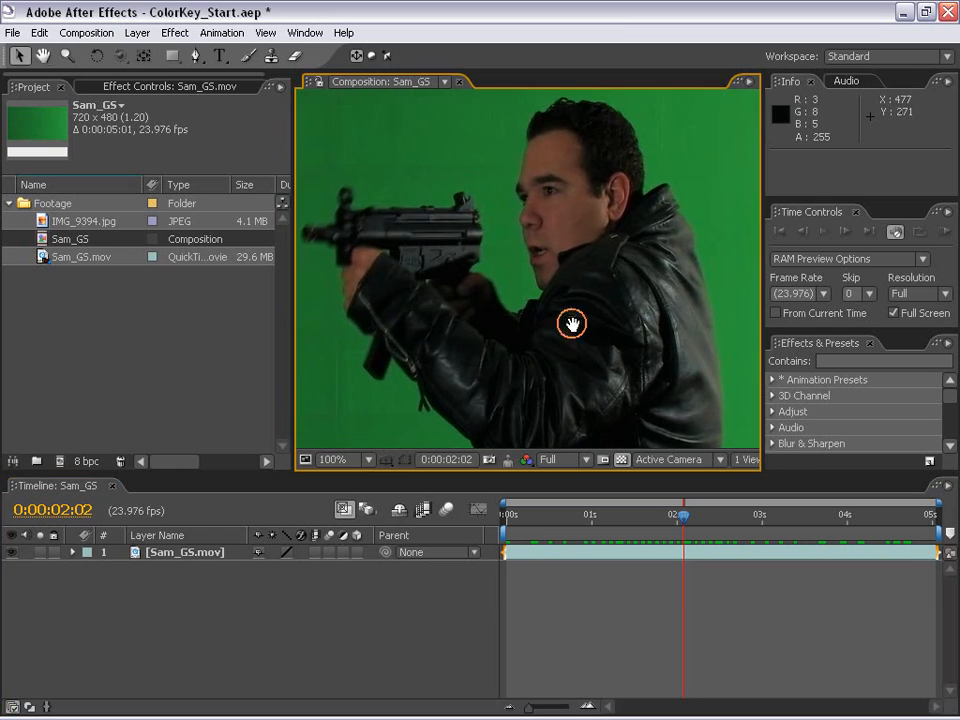
{"action": "scroll", "coordinate": [572, 324], "scroll_direction": "down", "scroll_amount": 1}
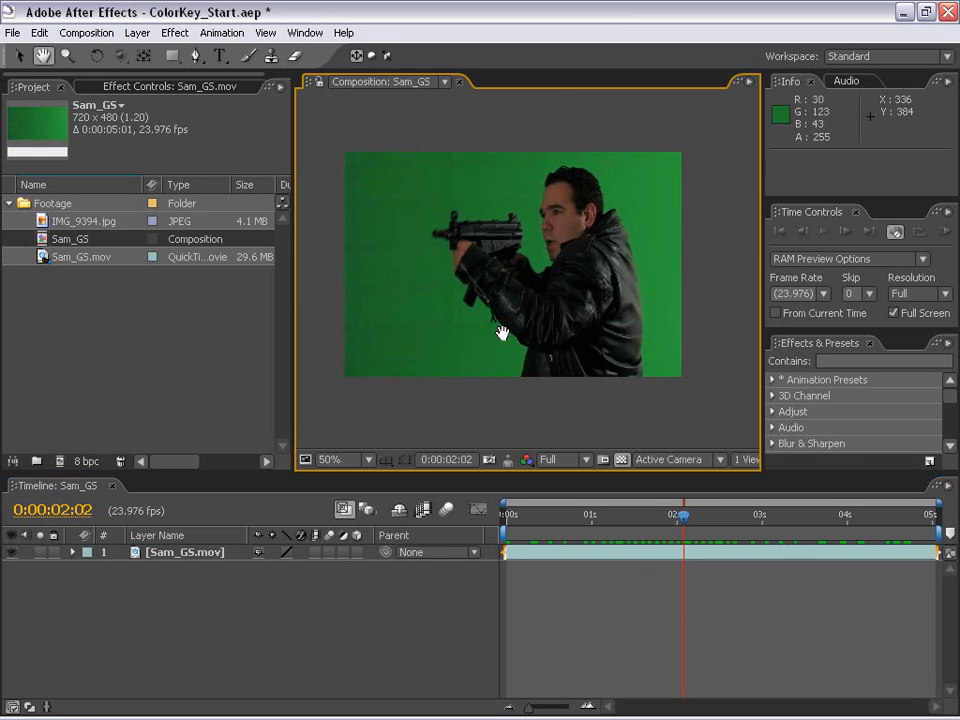
{"action": "scroll", "coordinate": [501, 332], "scroll_direction": "up", "scroll_amount": 1}
{"action": "scroll", "coordinate": [564, 349], "scroll_direction": "down", "scroll_amount": 1}
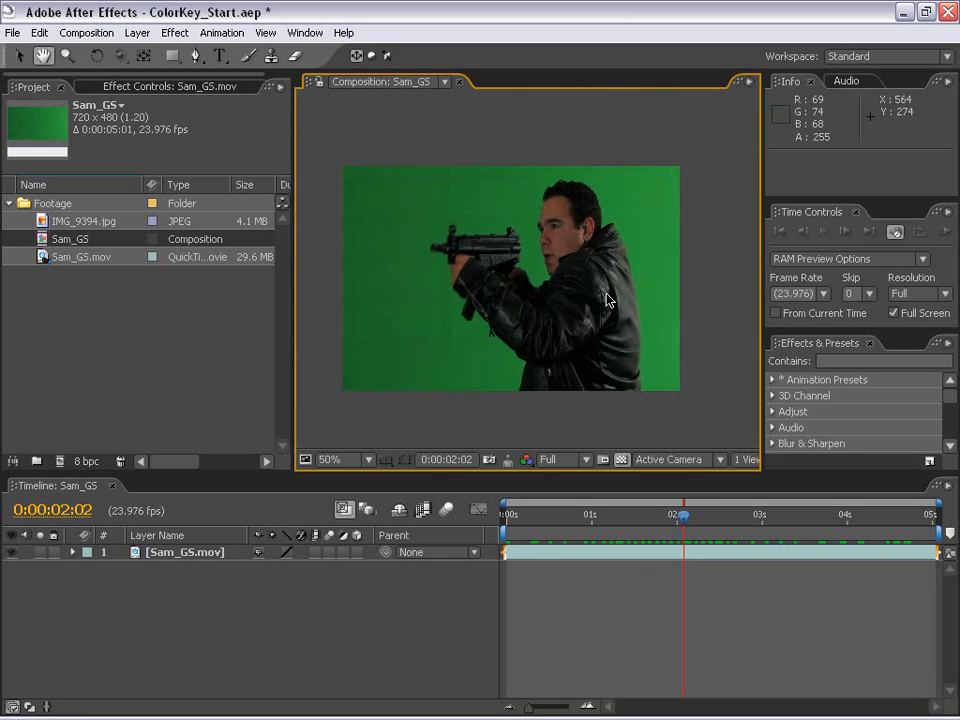
- Move the current time of the Sam_GS composition to 0:00:03:19
{"action": "left_click_drag", "start_coordinate": [683, 515], "coordinate": [829, 518]}
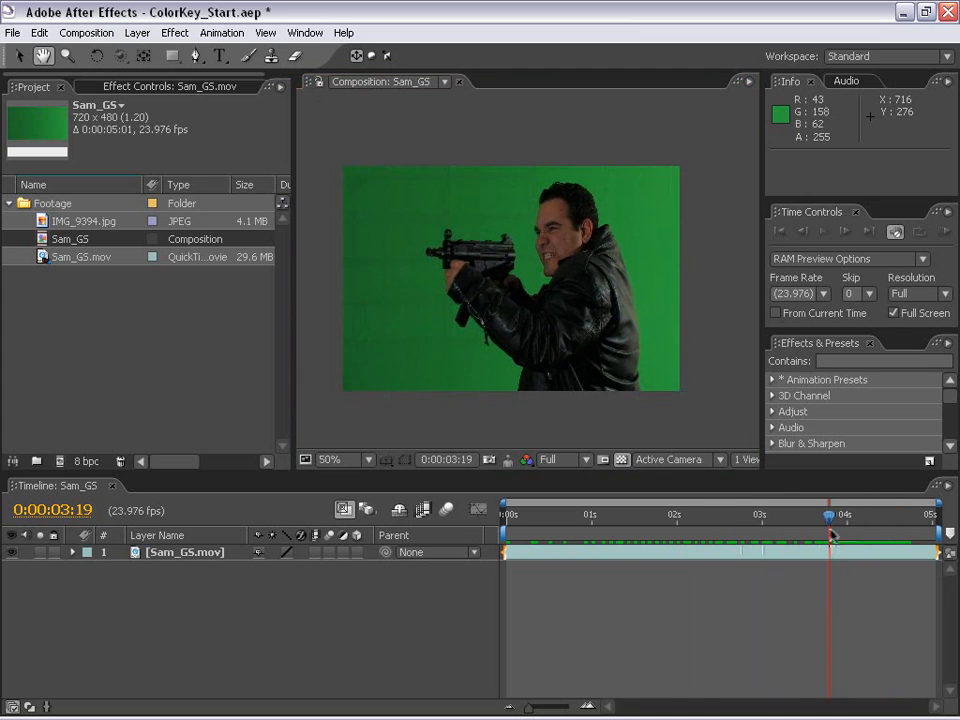
{"action": "left_click", "coordinate": [719, 560]}
{"action": "left_click", "coordinate": [456, 479]}
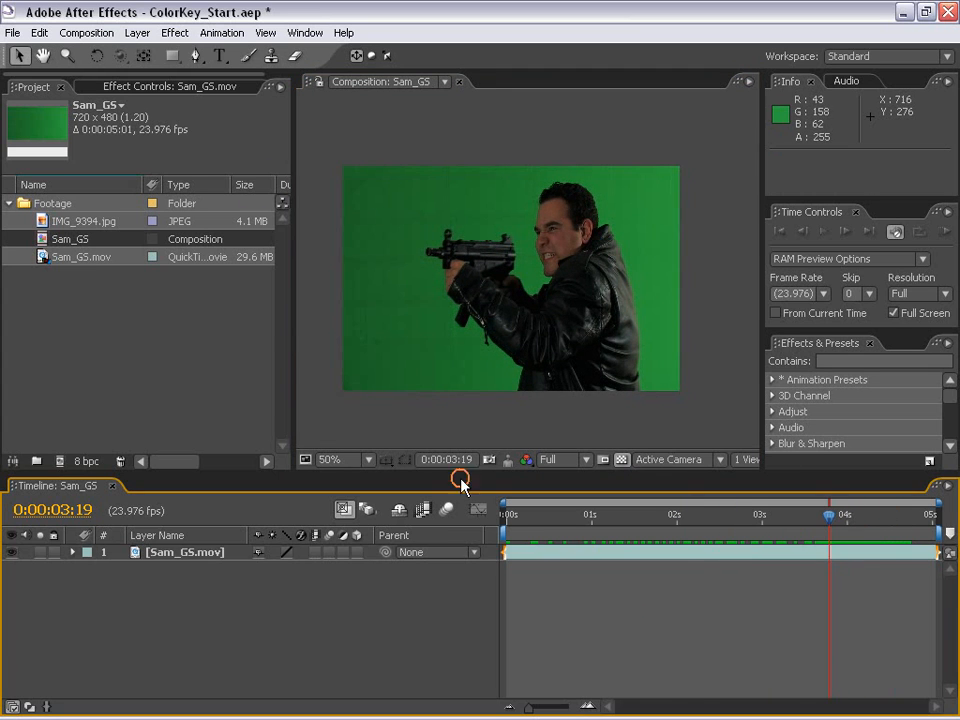
- Apply the Keylight keying effect to the Sam_GS.mov layer
{"action": "left_click", "coordinate": [387, 236]}
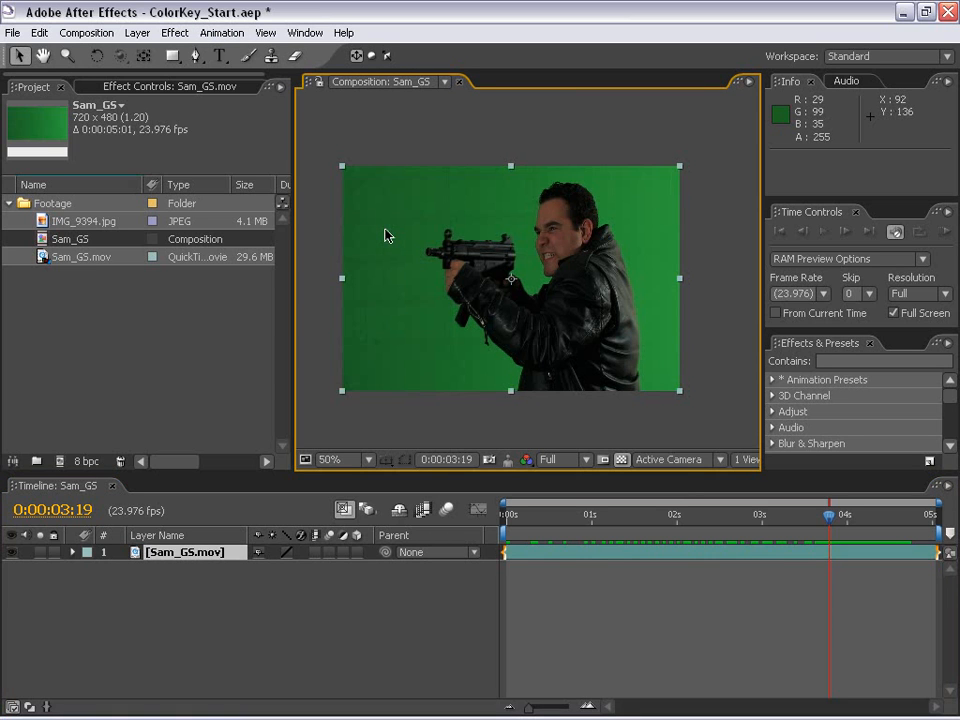
{"action": "left_click", "coordinate": [176, 33]}
{"action": "mouse_move", "coordinate": [222, 270]}
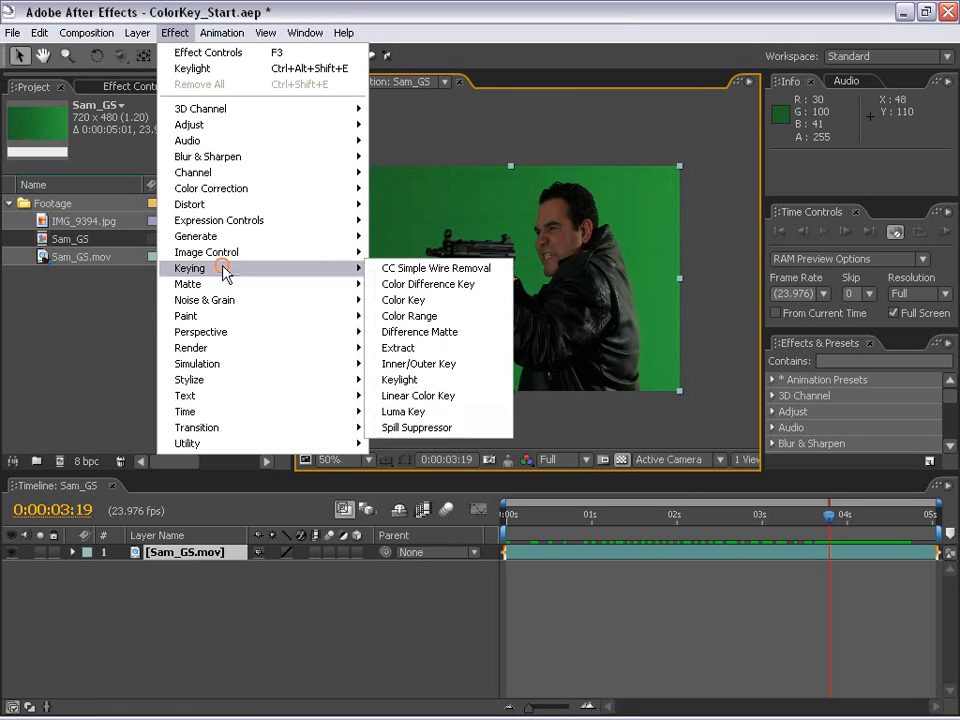
{"action": "left_click", "coordinate": [405, 379]}
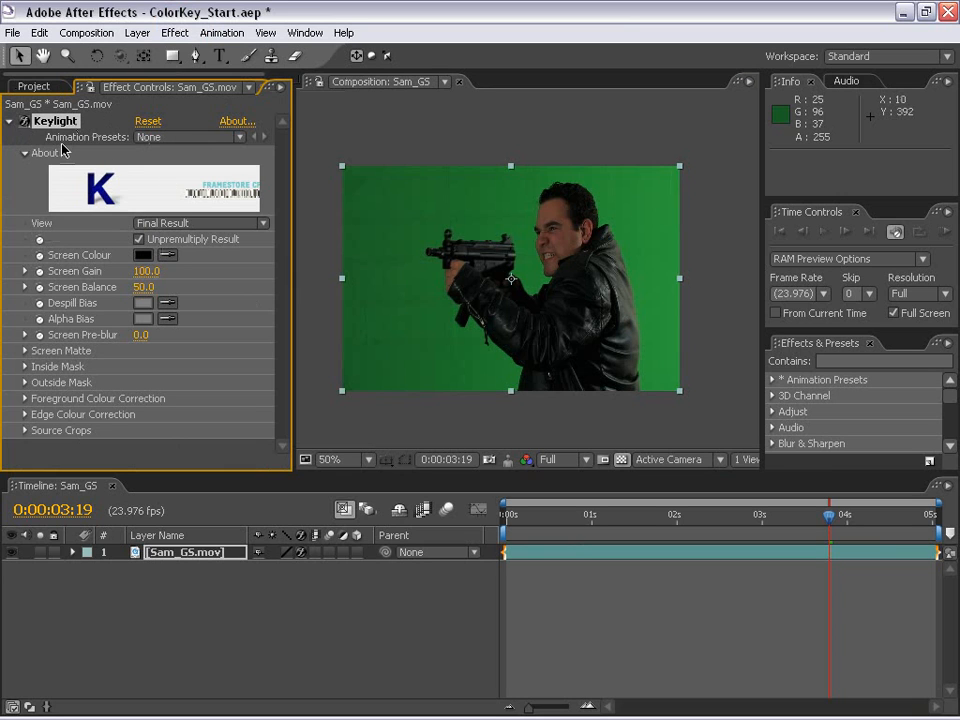
- Set Keylight's Screen Colour by sampling the green backdrop between the gun and the actor's head
{"action": "left_click", "coordinate": [167, 255]}
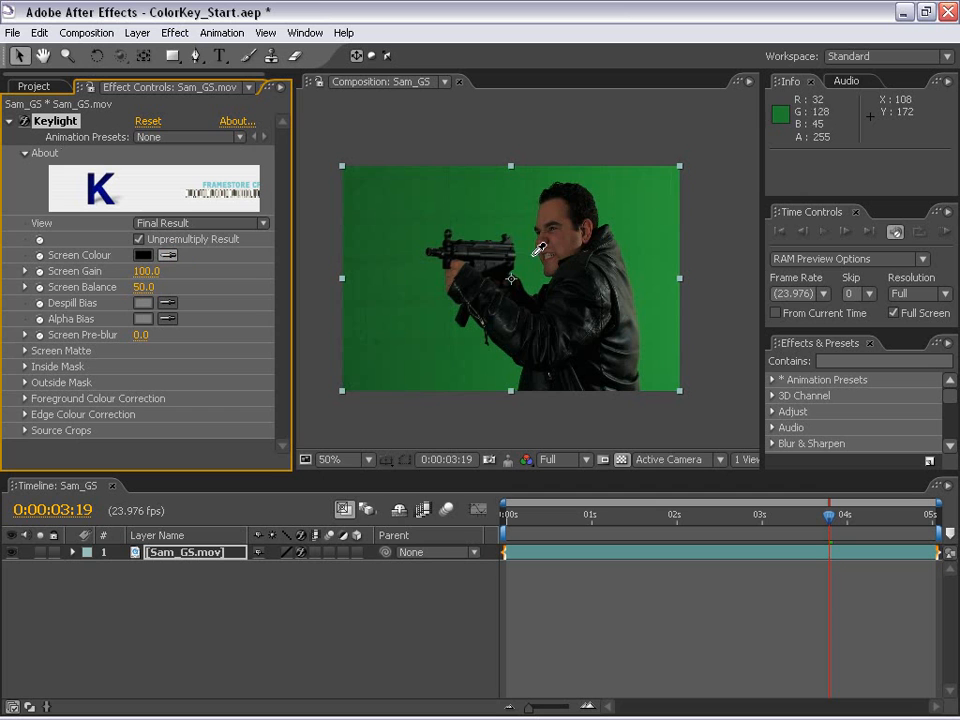
{"action": "left_click", "coordinate": [521, 216]}
{"action": "key", "text": "period"}
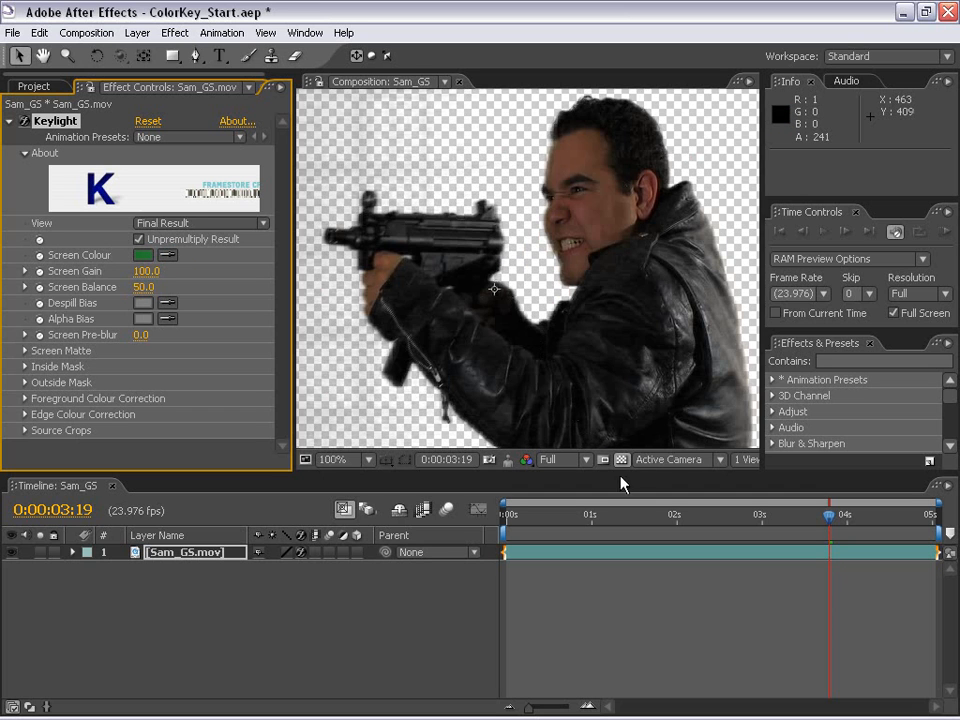
- Compare the keyed footage against the transparency grid and the black background, ending with the grid displayed
{"action": "left_click", "coordinate": [622, 460]}
{"action": "left_click", "coordinate": [622, 460]}
{"action": "left_click", "coordinate": [622, 460]}
{"action": "left_click", "coordinate": [622, 460]}
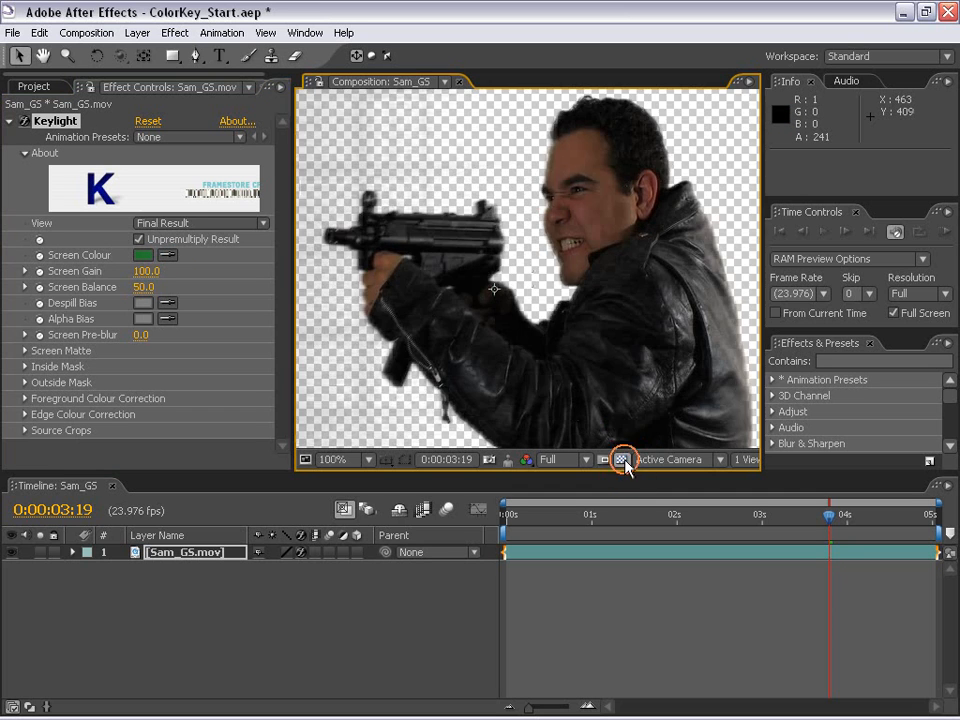
{"action": "left_click", "coordinate": [622, 460]}
{"action": "key", "text": "comma"}
{"action": "left_click_drag", "start_coordinate": [534, 321], "coordinate": [536, 298]}
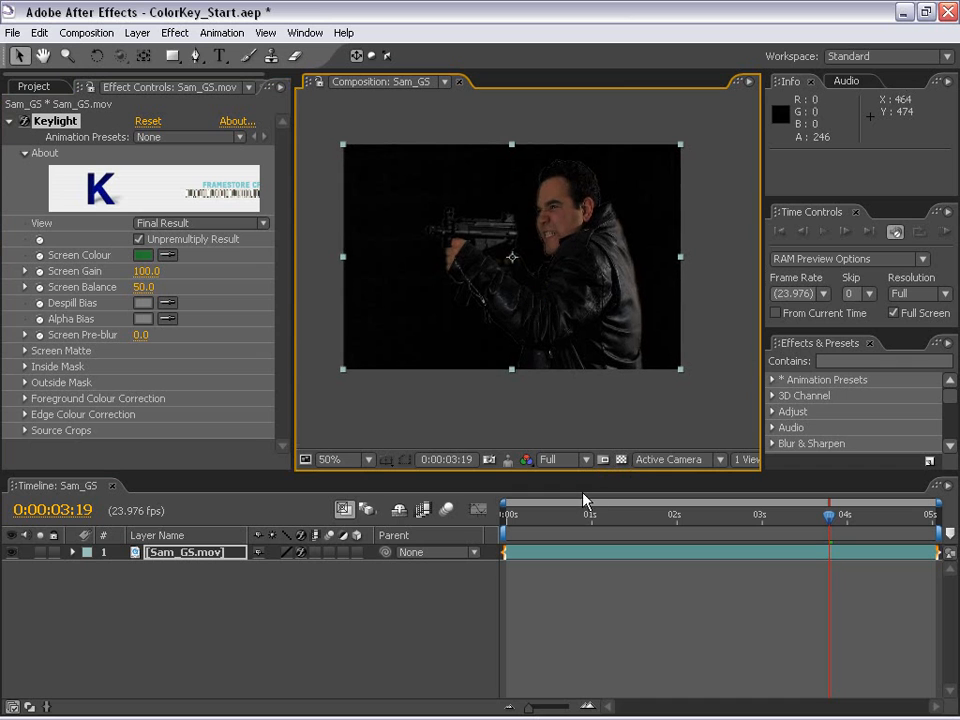
{"action": "left_click", "coordinate": [620, 460]}
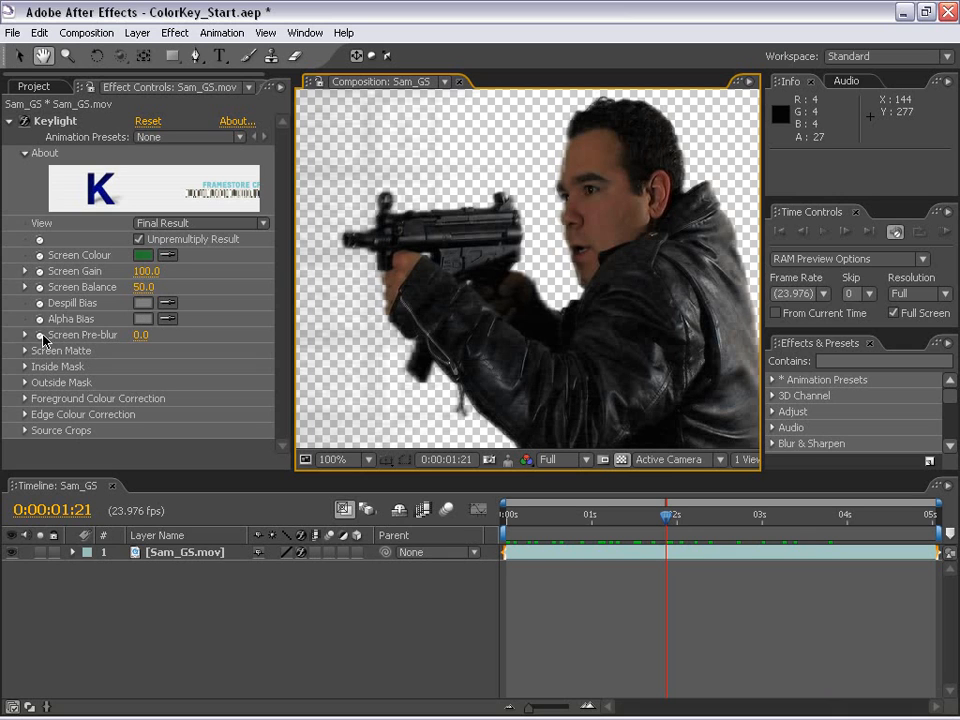
- Set Keylight's Screen Pre-blur to 3
{"action": "left_click", "coordinate": [139, 337]}
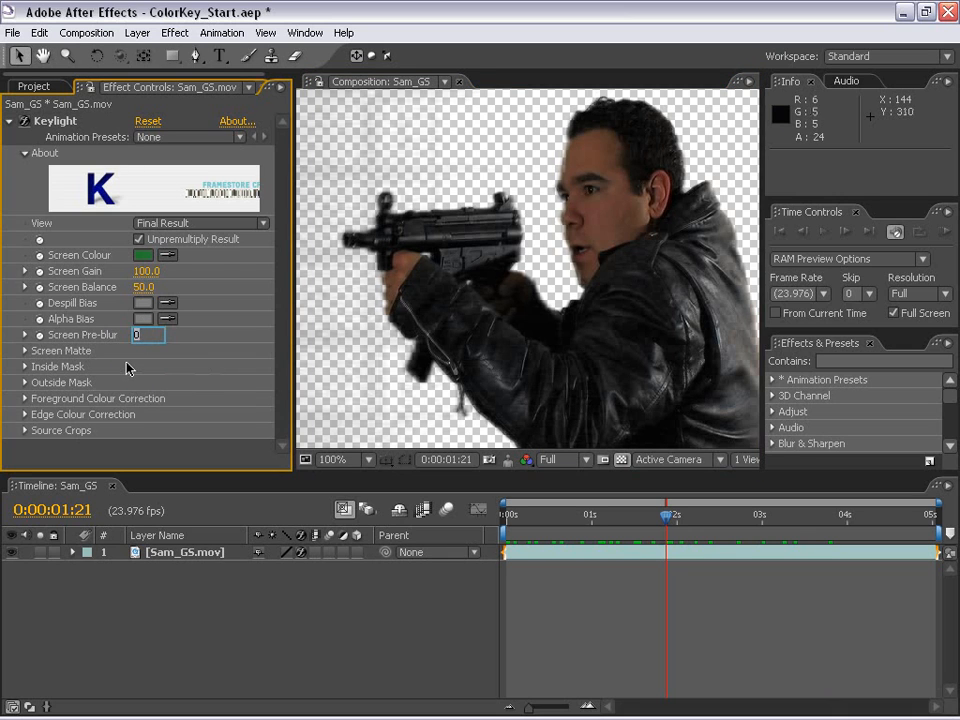
{"action": "type", "text": "3"}
{"action": "key", "text": "Return"}
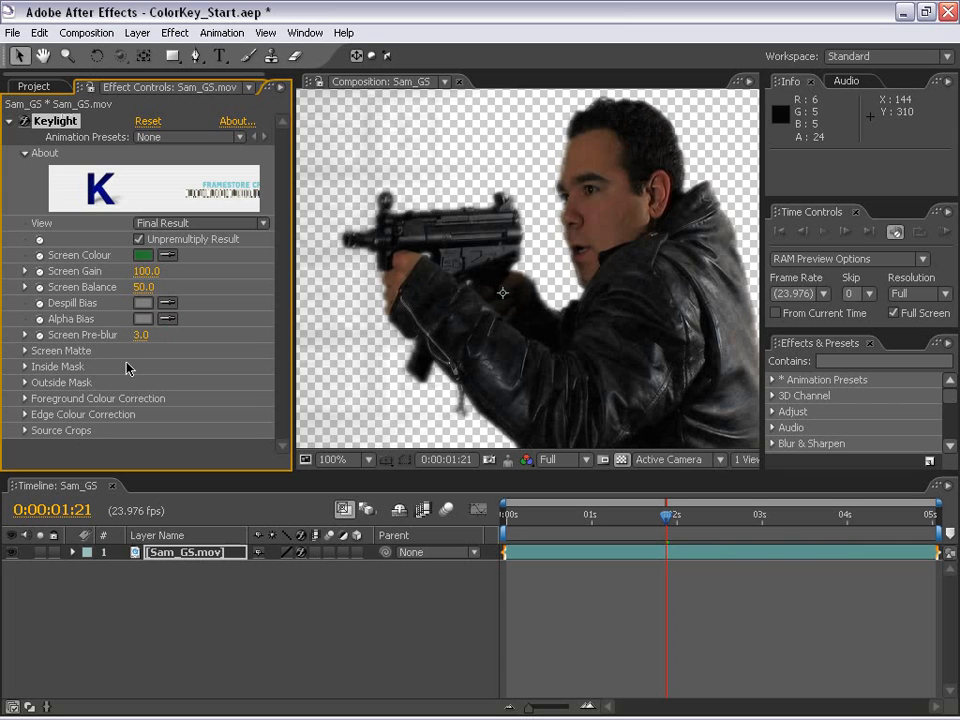
- Switch Keylight's view to Screen Matte to examine the black-and-white matte around the actor
{"action": "left_click", "coordinate": [200, 223]}
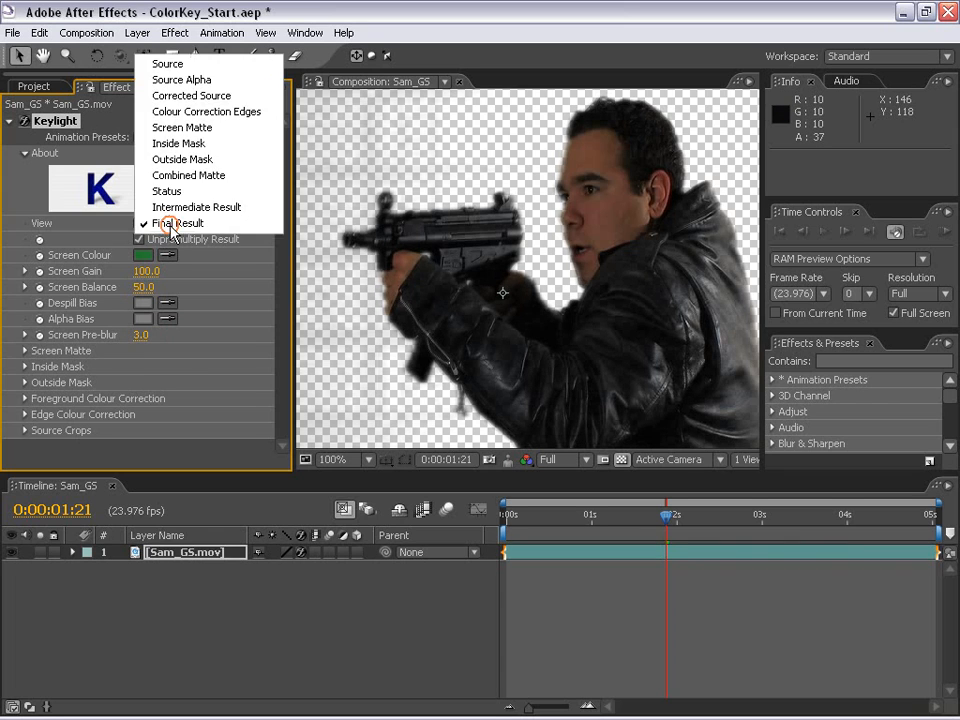
{"action": "left_click", "coordinate": [175, 131]}
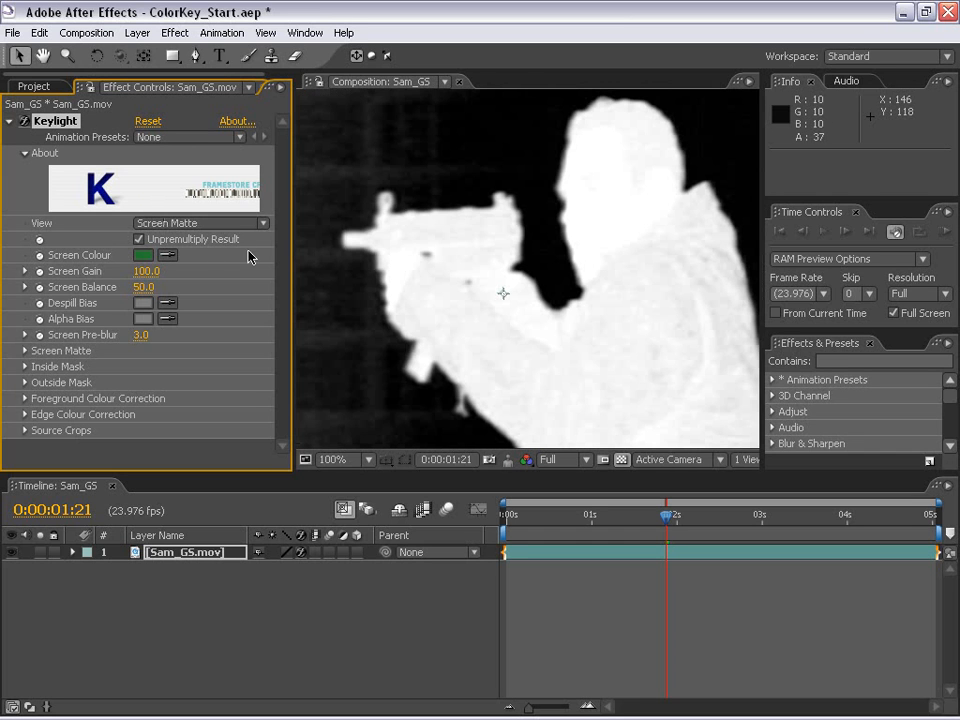
{"action": "left_click", "coordinate": [615, 223]}
- Set Keylight's Screen Pre-blur to 2.5 while checking the matte
{"action": "left_click_drag", "start_coordinate": [140, 335], "coordinate": [121, 330]}
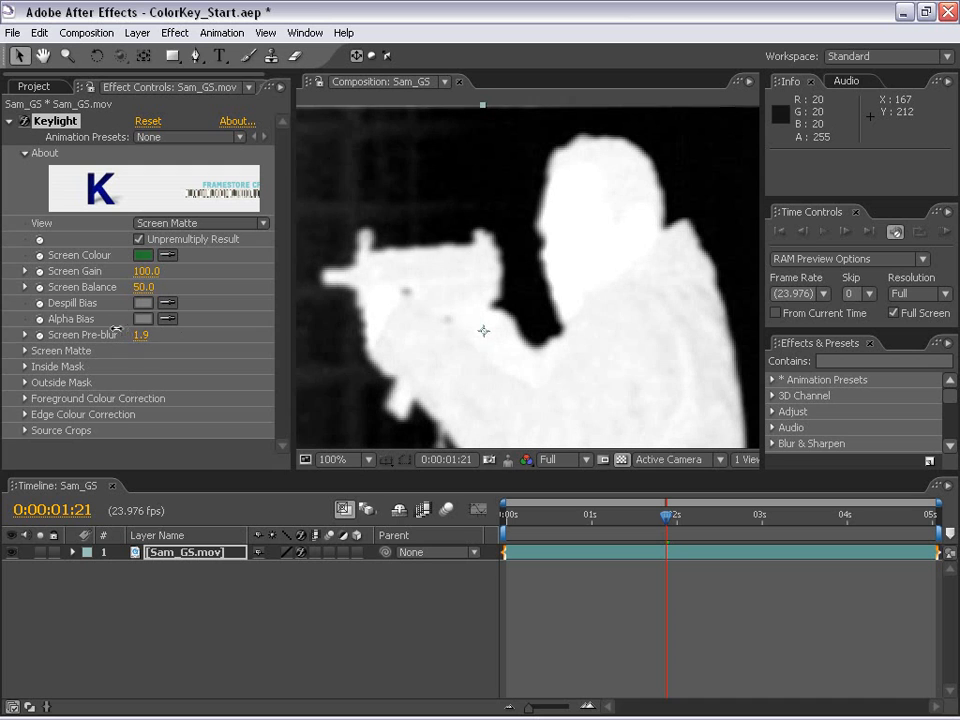
{"action": "left_click", "coordinate": [140, 335]}
{"action": "type", "text": "2.5"}
{"action": "key", "text": "Return"}
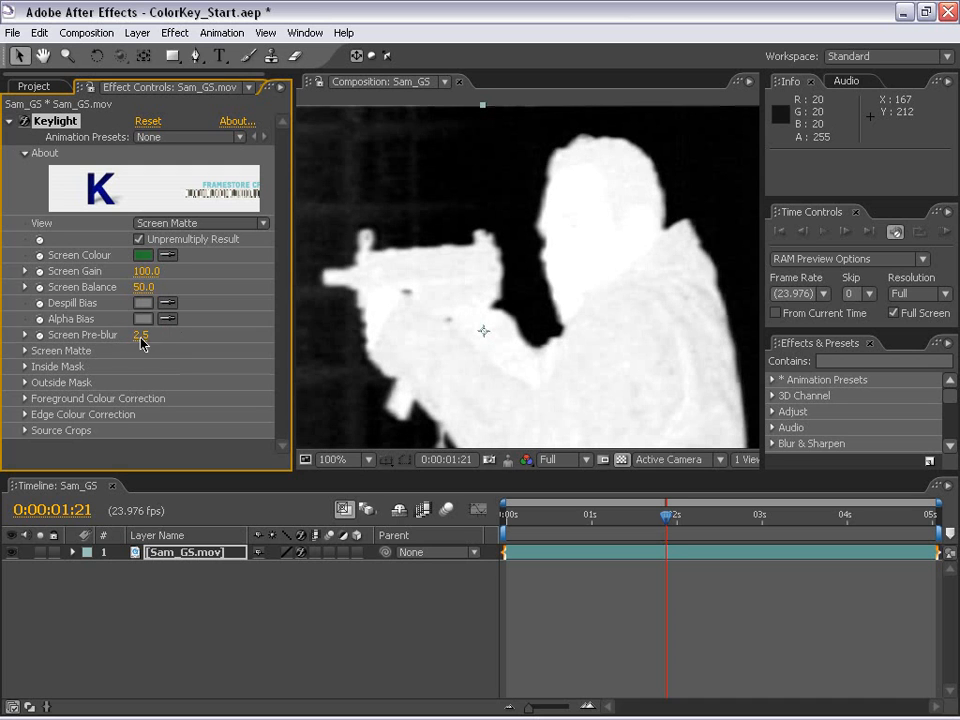
- Set Keylight's view back to Final Result and inspect the keyed actor's jacket and lower edges
{"action": "left_click", "coordinate": [162, 222]}
{"action": "left_click", "coordinate": [197, 323]}
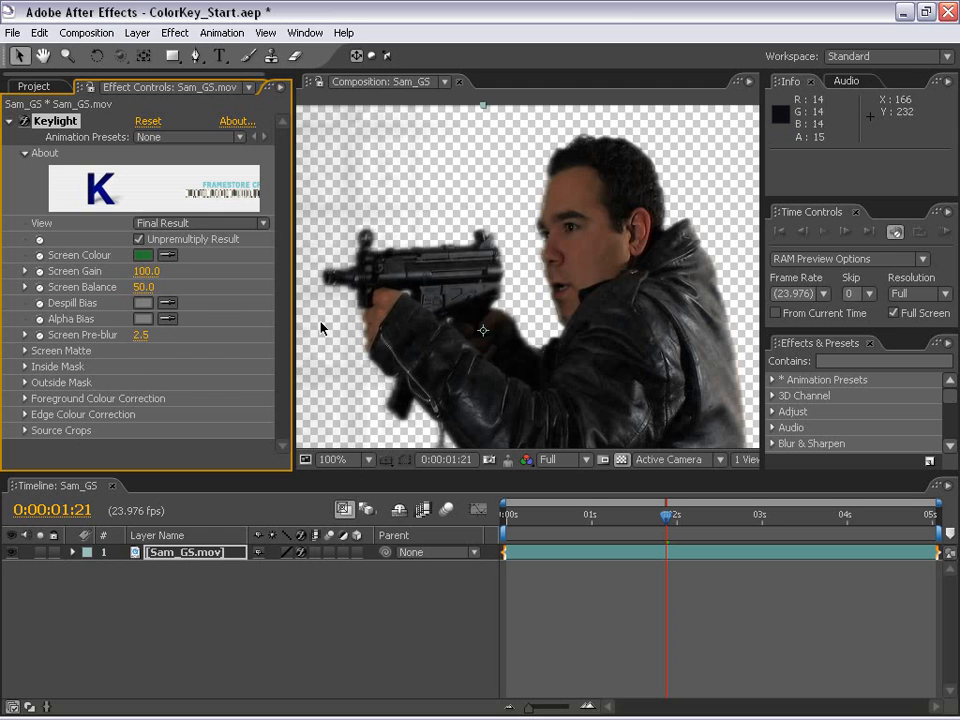
{"action": "left_click_drag", "start_coordinate": [462, 360], "coordinate": [472, 266]}
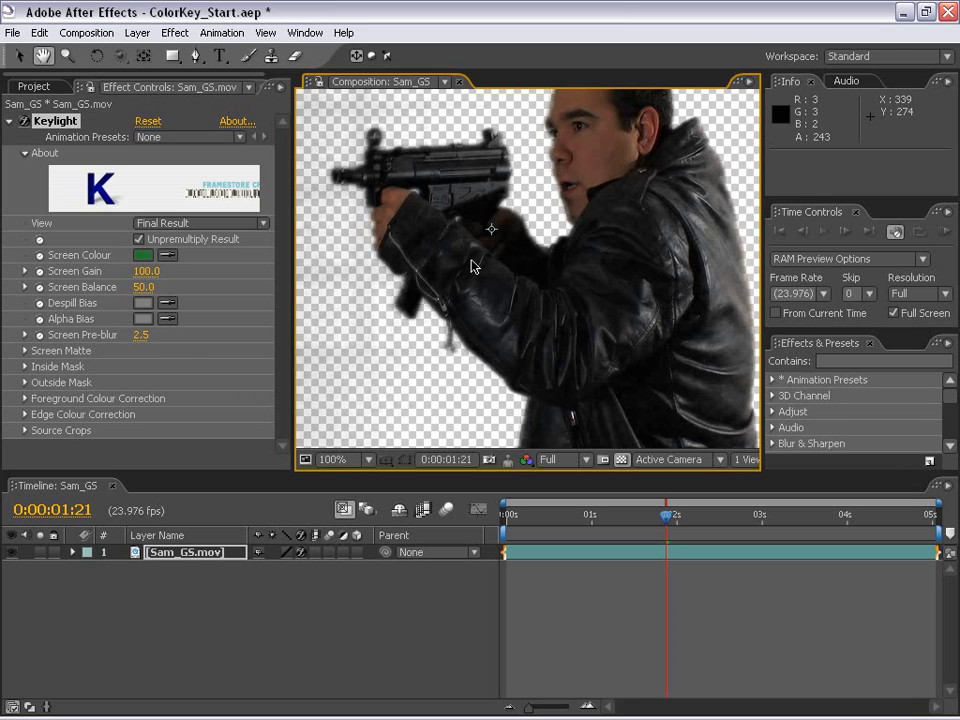
- Expand Keylight's Screen Matte settings and set the view to Screen Matte to examine the matte around the actor, gun and background
{"action": "left_click", "coordinate": [25, 351]}
{"action": "left_click", "coordinate": [286, 418]}
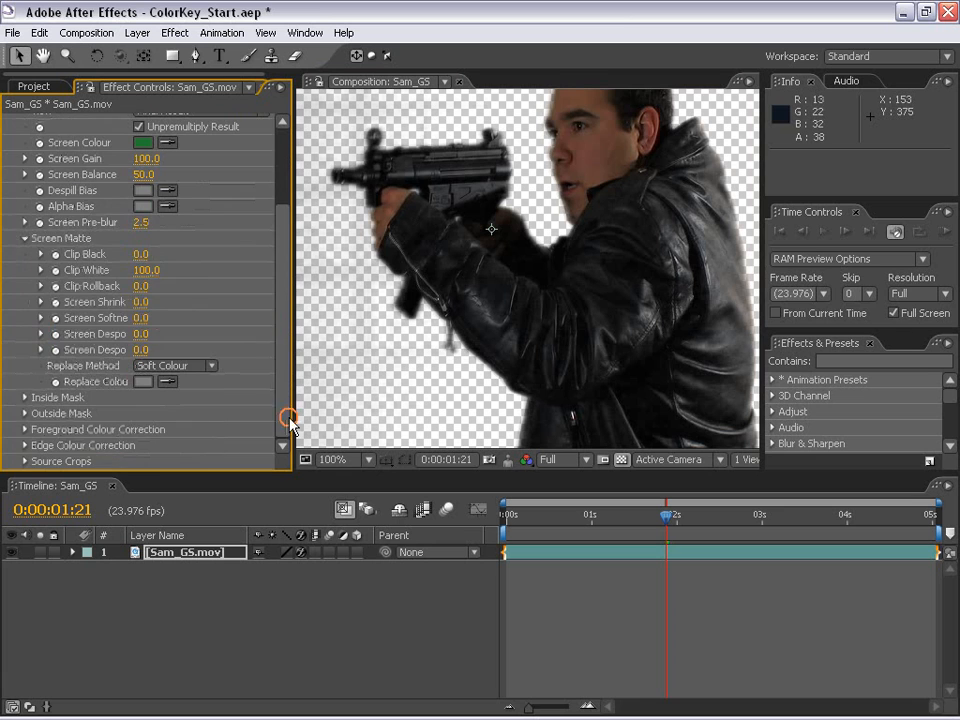
{"action": "left_click_drag", "start_coordinate": [274, 340], "coordinate": [280, 292]}
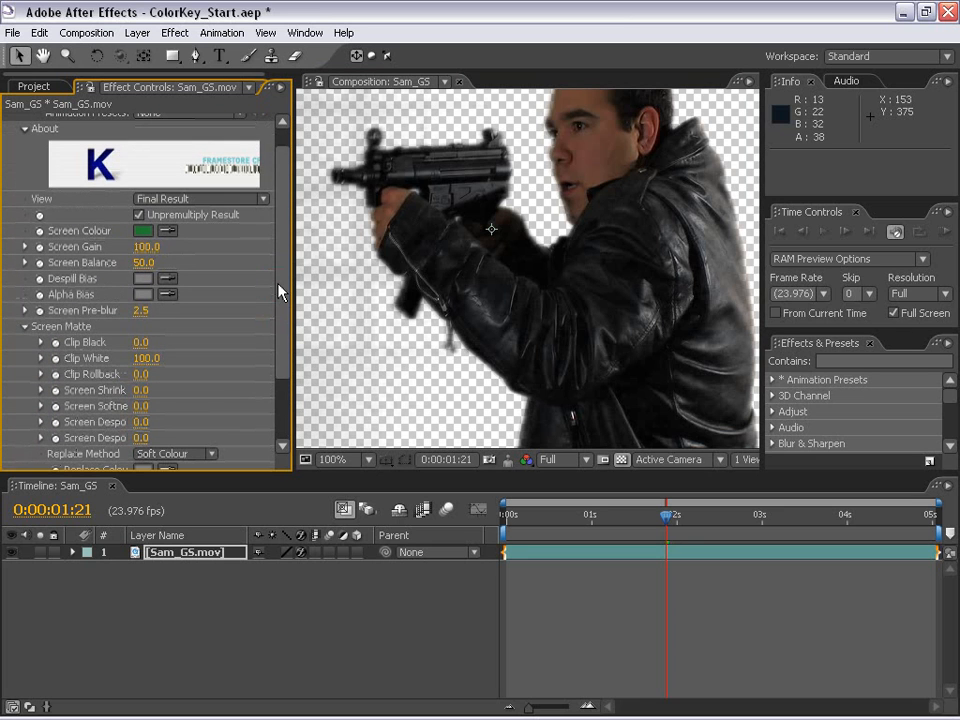
{"action": "left_click", "coordinate": [152, 206]}
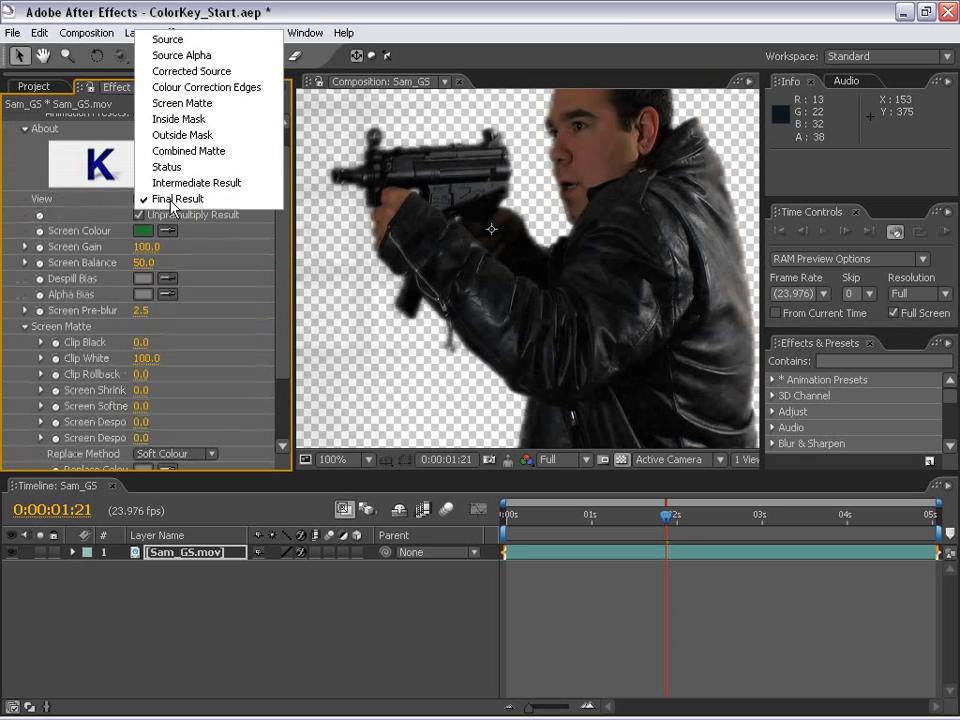
{"action": "left_click", "coordinate": [183, 103]}
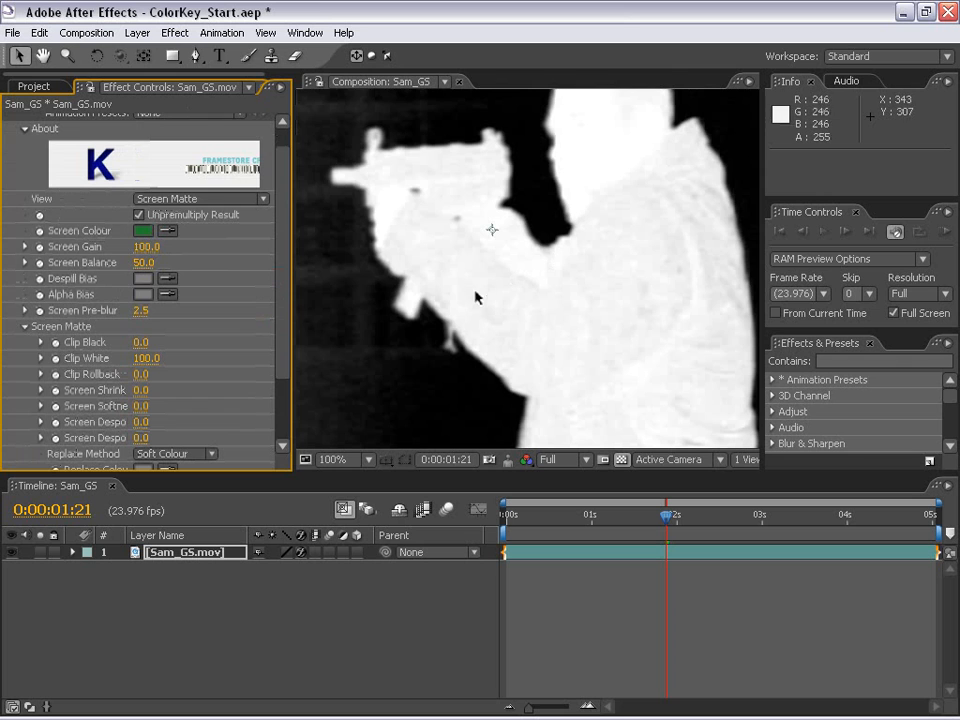
{"action": "key", "text": "h"}
{"action": "left_click_drag", "start_coordinate": [418, 182], "coordinate": [447, 285]}
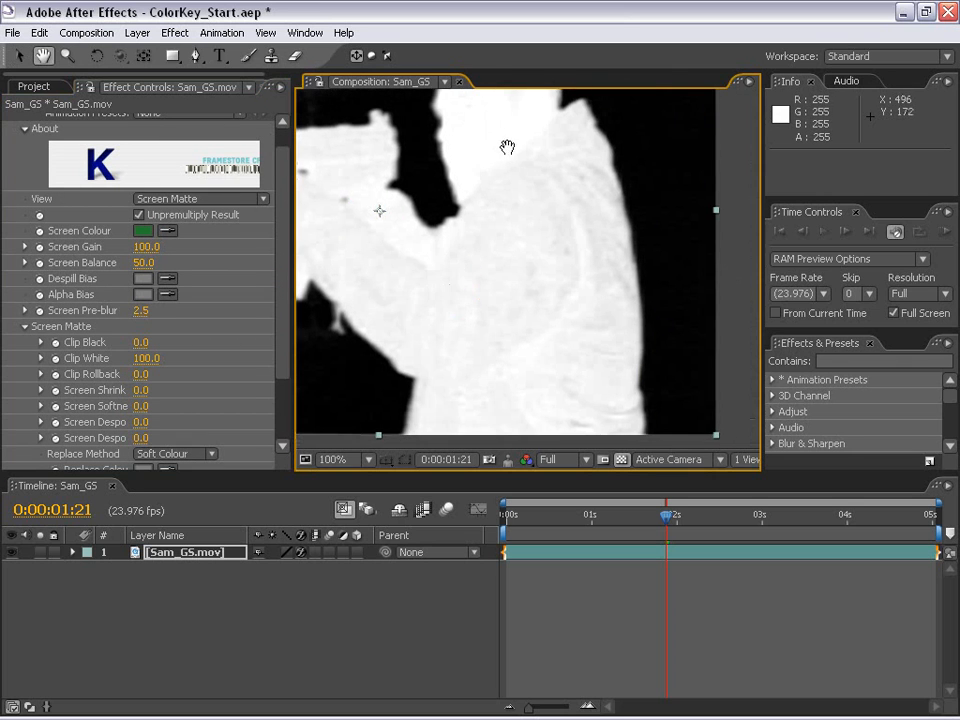
{"action": "left_click_drag", "start_coordinate": [508, 146], "coordinate": [541, 234]}
{"action": "left_click_drag", "start_coordinate": [653, 245], "coordinate": [557, 300]}
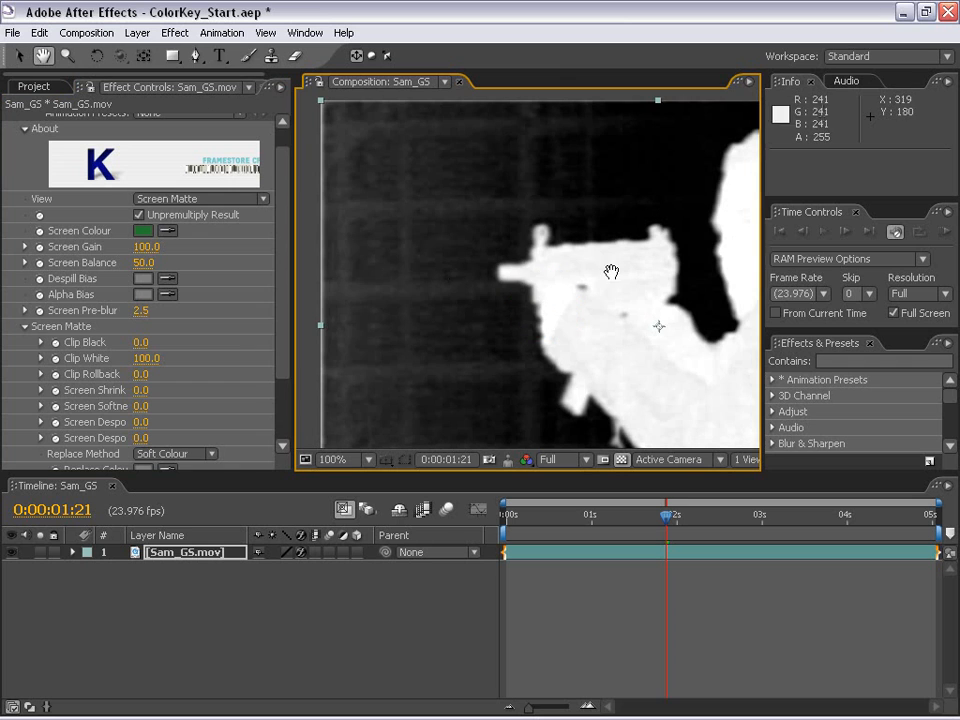
{"action": "left_click_drag", "start_coordinate": [611, 272], "coordinate": [540, 265]}
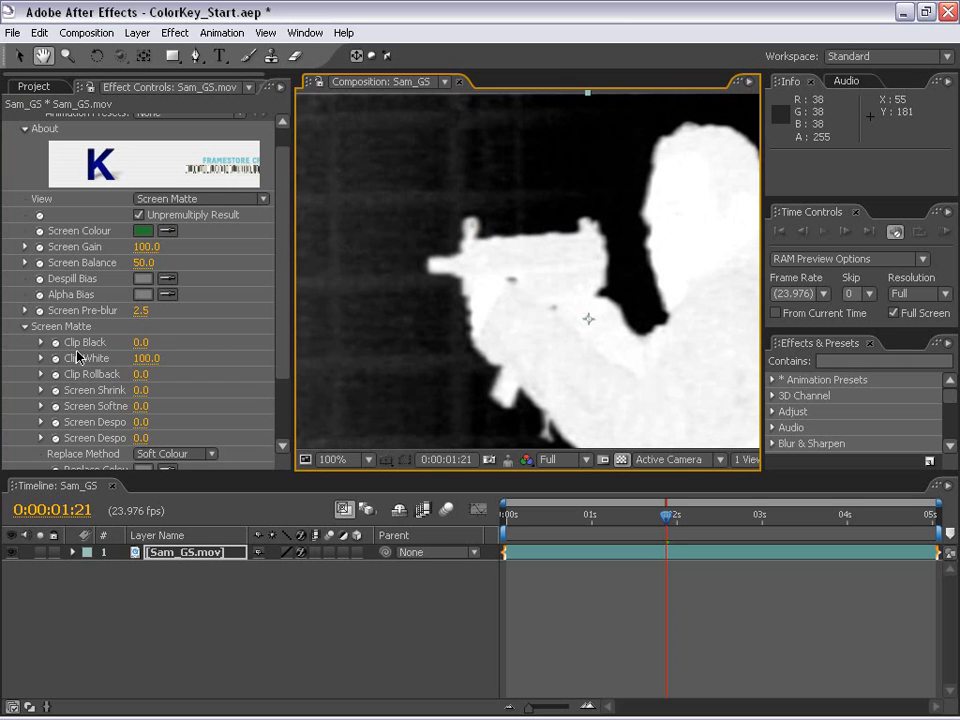
- Raise Clip Black to 34 to clean up the background and lower Clip White to 80 to solidify the actor's matte
{"action": "left_click_drag", "start_coordinate": [138, 347], "coordinate": [150, 343]}
{"action": "left_click_drag", "start_coordinate": [435, 261], "coordinate": [540, 316]}
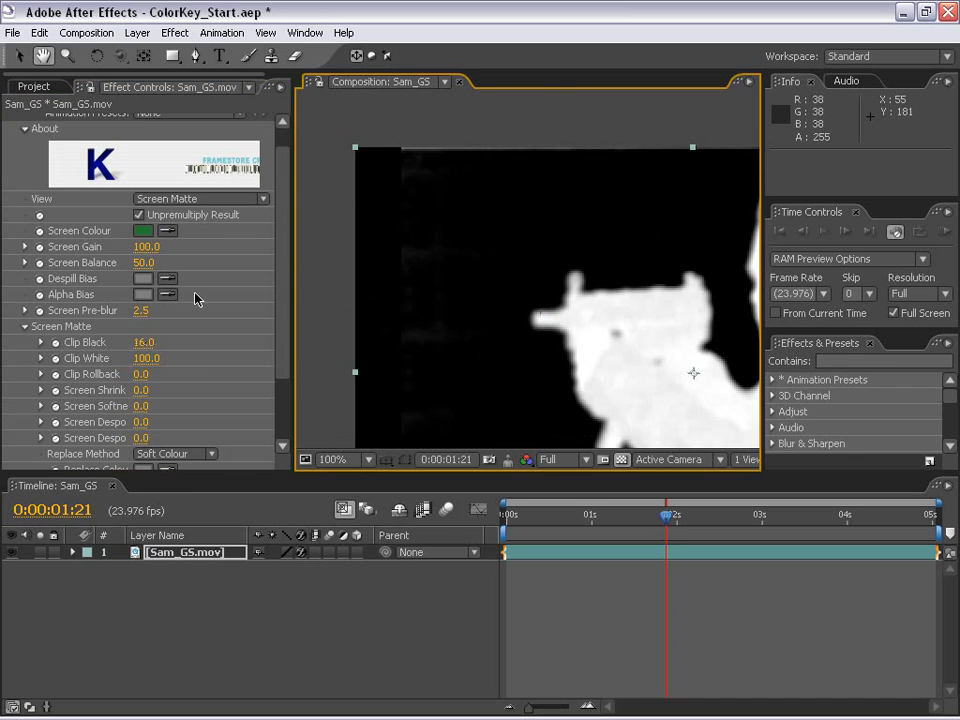
{"action": "left_click_drag", "start_coordinate": [144, 343], "coordinate": [163, 342]}
{"action": "left_click", "coordinate": [507, 368]}
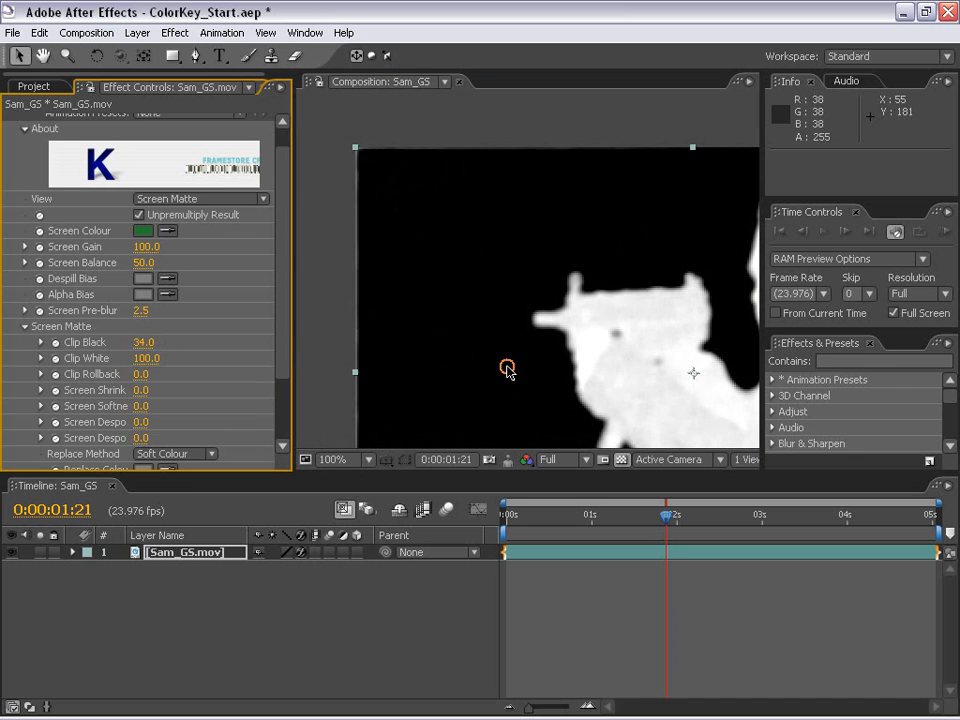
{"action": "key", "text": "space"}
{"action": "left_click_drag", "start_coordinate": [715, 440], "coordinate": [447, 302]}
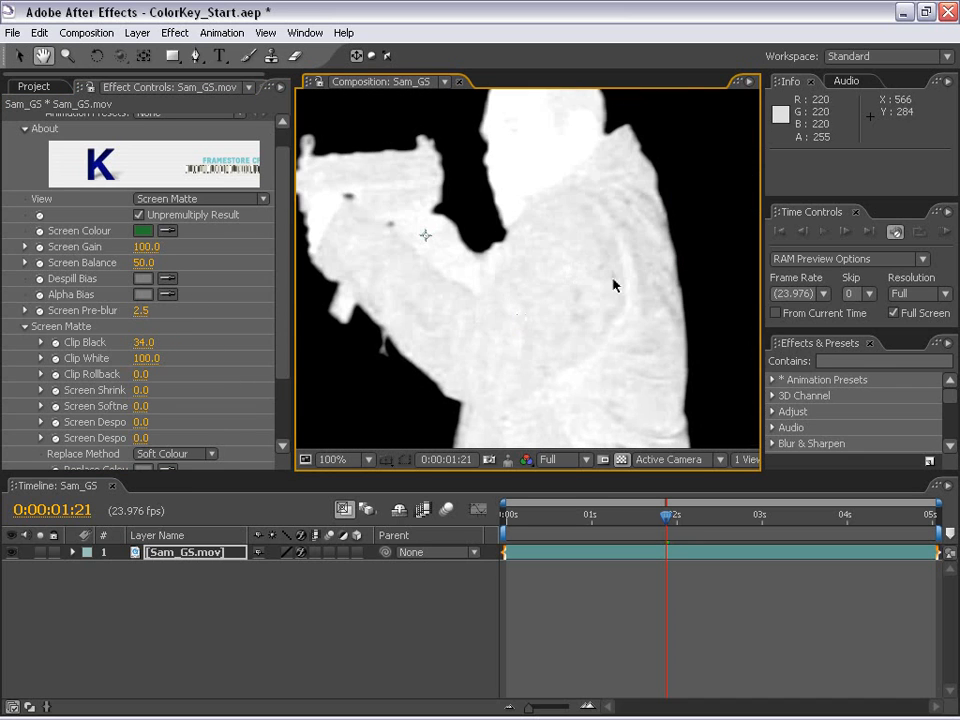
{"action": "mouse_move", "coordinate": [145, 358]}
{"action": "left_mouse_down"}
{"action": "mouse_move", "coordinate": [118, 363]}
{"action": "mouse_move", "coordinate": [144, 342]}
{"action": "mouse_move", "coordinate": [158, 358]}
{"action": "left_mouse_up"}
- Set Clip Black to 35 and Clip White to 75 in the Screen Matte settings
{"action": "left_click", "coordinate": [146, 343]}
{"action": "type", "text": "35"}
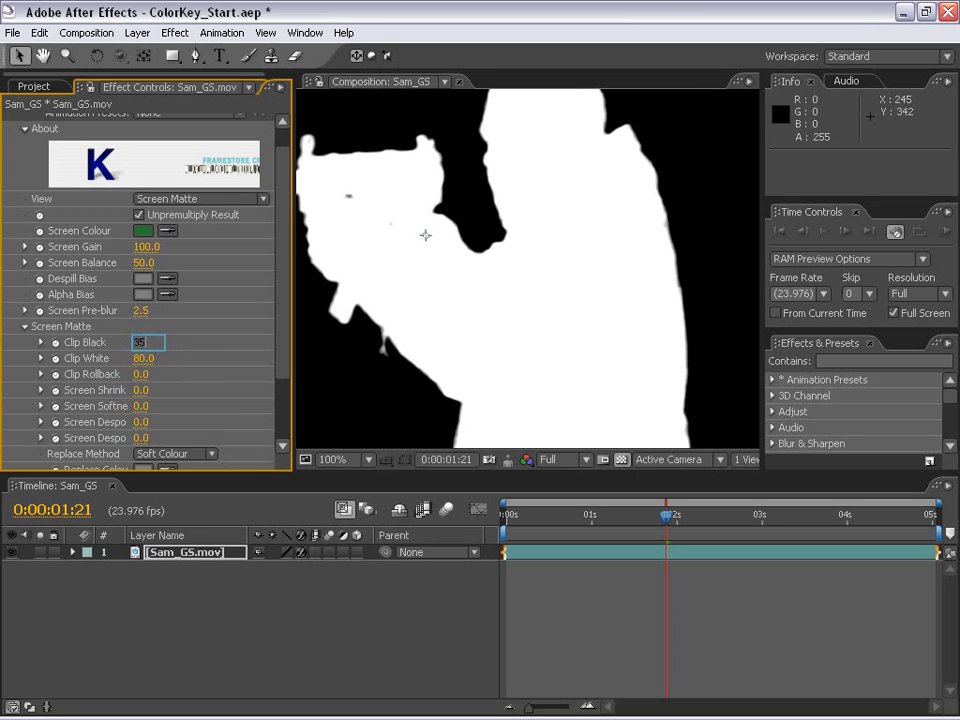
{"action": "key", "text": "Tab"}
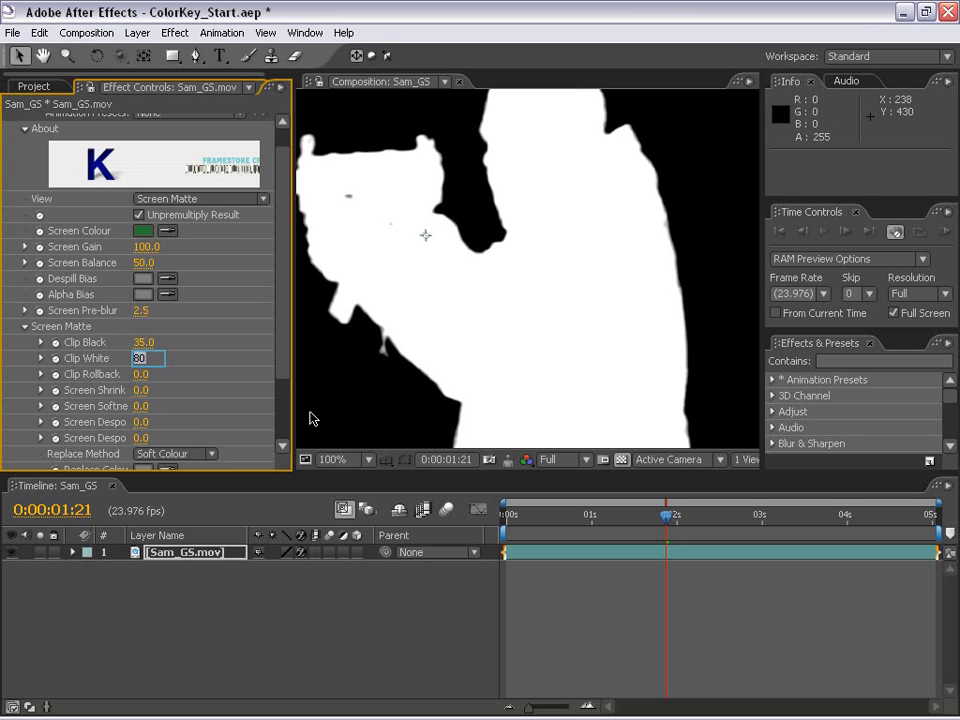
{"action": "key", "text": "Return"}
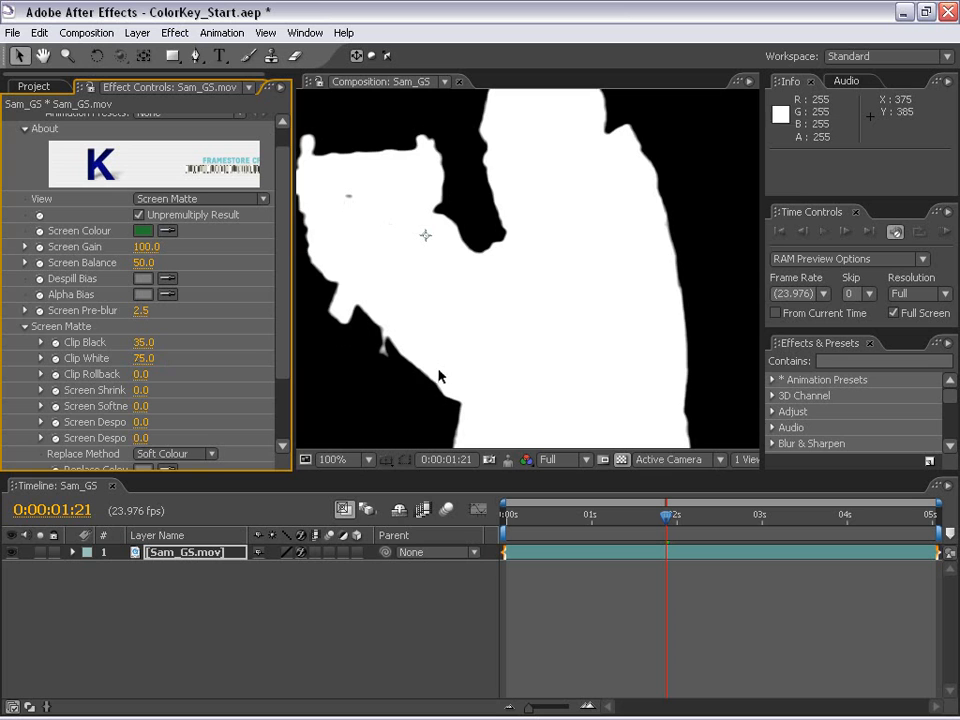
- Set Keylight's view back to Final Result and inspect the keyed edges of the actor's face, gun and jacket up close
{"action": "scroll", "coordinate": [440, 374], "scroll_direction": "down", "scroll_amount": 1}
{"action": "left_click", "coordinate": [155, 198]}
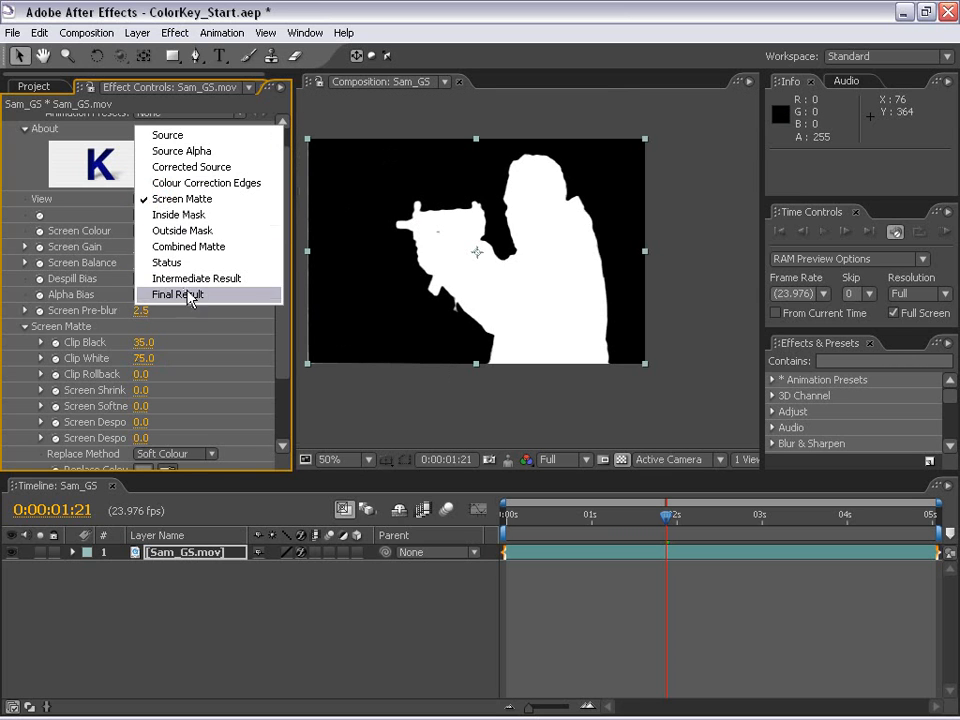
{"action": "left_click", "coordinate": [182, 294]}
{"action": "scroll", "coordinate": [396, 172], "scroll_direction": "up", "scroll_amount": 1}
{"action": "left_click_drag", "start_coordinate": [573, 187], "coordinate": [624, 135]}
{"action": "scroll", "coordinate": [550, 345], "scroll_direction": "up", "scroll_amount": 1}
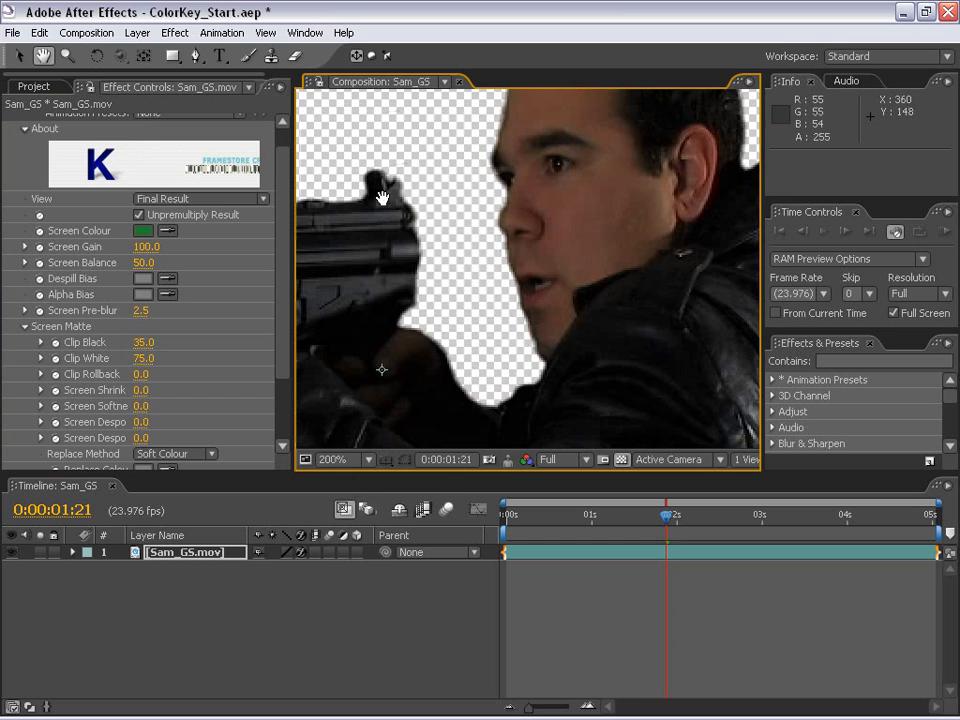
{"action": "left_click_drag", "start_coordinate": [381, 197], "coordinate": [432, 253]}
{"action": "left_click_drag", "start_coordinate": [668, 343], "coordinate": [558, 371]}
{"action": "scroll", "coordinate": [550, 350], "scroll_direction": "down", "scroll_amount": 1}
{"action": "left_click_drag", "start_coordinate": [517, 207], "coordinate": [570, 289]}
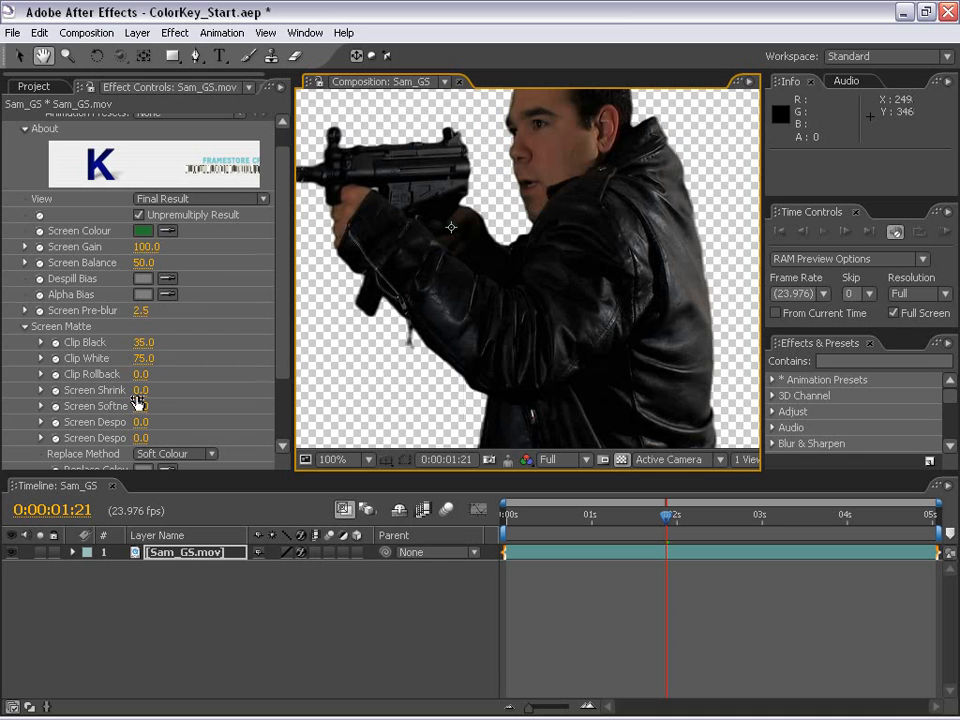
- Try a Screen Shrink value of 5.9, undo it, and set Screen Shrink to -0.5
{"action": "left_click_drag", "start_coordinate": [137, 392], "coordinate": [174, 383]}
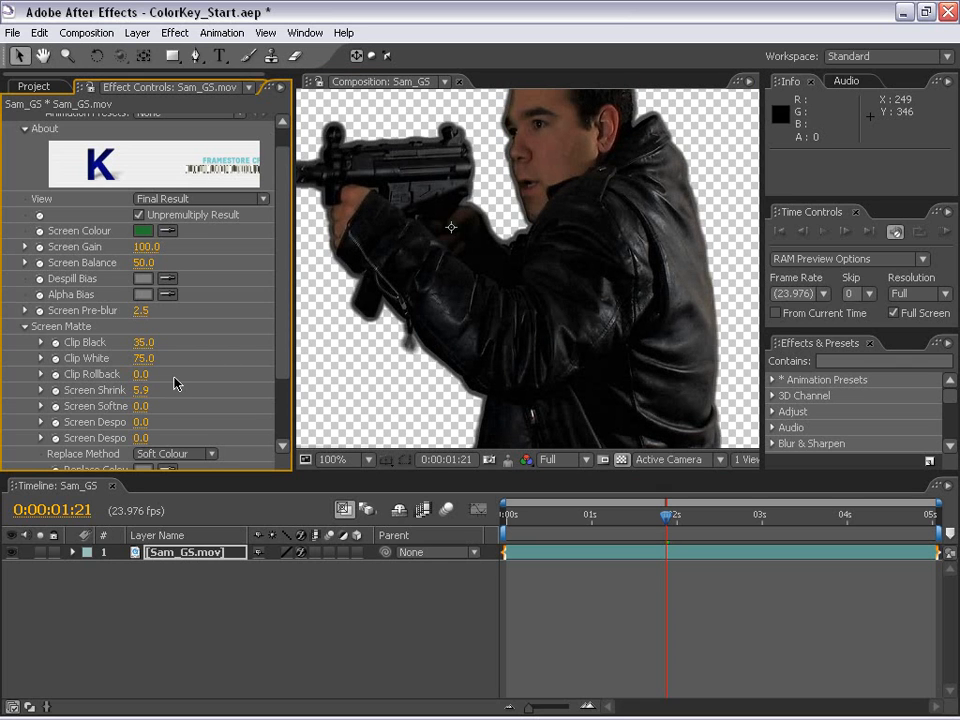
{"action": "key", "text": "ctrl+z"}
{"action": "left_click", "coordinate": [145, 390]}
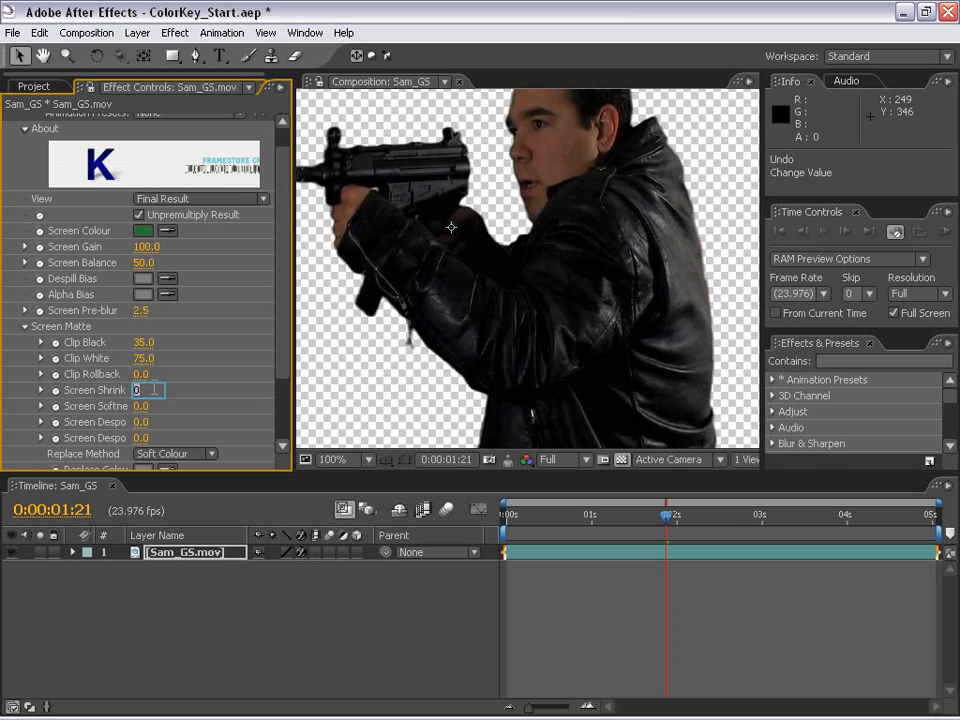
{"action": "type", "text": "-0.5"}
{"action": "key", "text": "Return"}
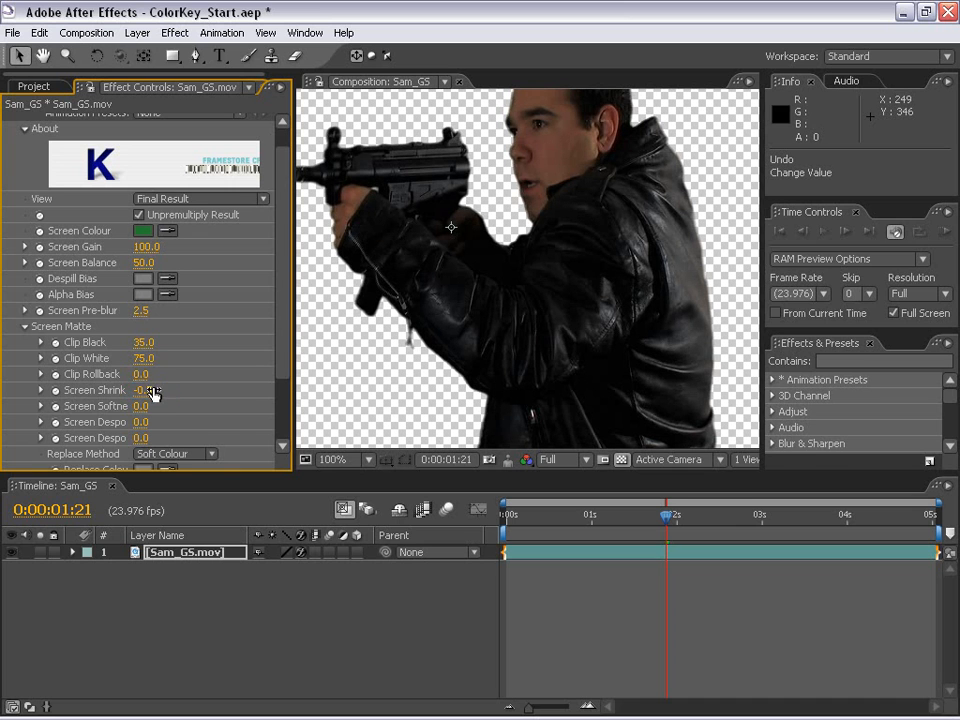
- Inspect the tightened edges around the actor's head, collar and jacket at close range
{"action": "scroll", "coordinate": [523, 268], "scroll_direction": "up", "scroll_amount": 1}
{"action": "key", "text": "space"}
{"action": "left_click_drag", "start_coordinate": [523, 243], "coordinate": [516, 344]}
{"action": "scroll", "coordinate": [516, 344], "scroll_direction": "up", "scroll_amount": 1}
{"action": "scroll", "coordinate": [510, 300], "scroll_direction": "down", "scroll_amount": 4}
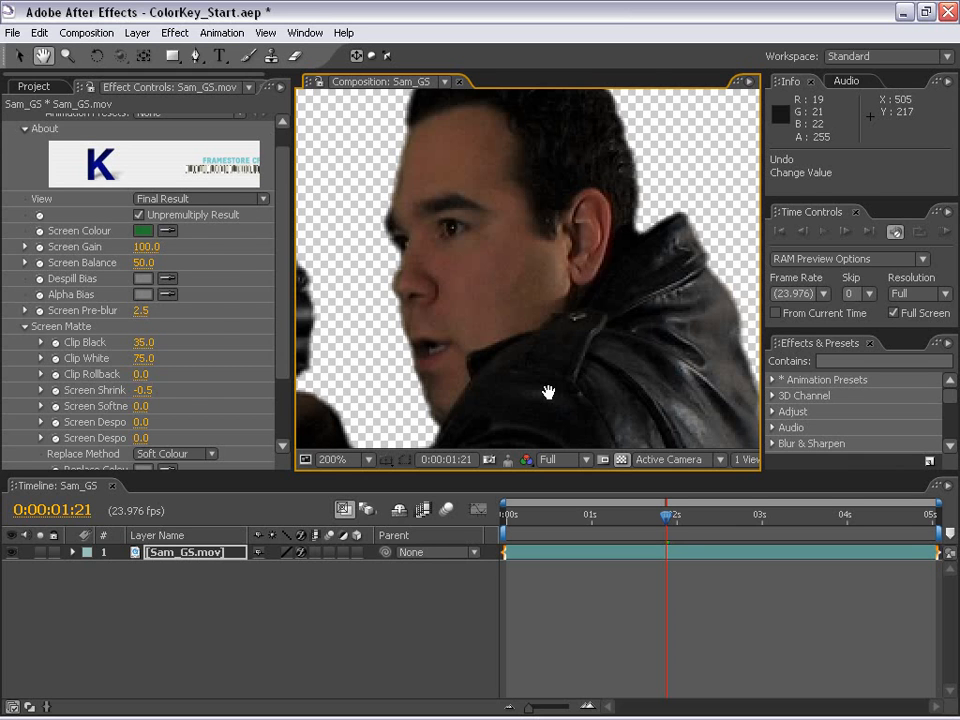
{"action": "scroll", "coordinate": [548, 392], "scroll_direction": "down", "scroll_amount": 2}
{"action": "scroll", "coordinate": [278, 237], "scroll_direction": "up", "scroll_amount": 1}
{"action": "scroll", "coordinate": [283, 279], "scroll_direction": "down", "scroll_amount": 3}
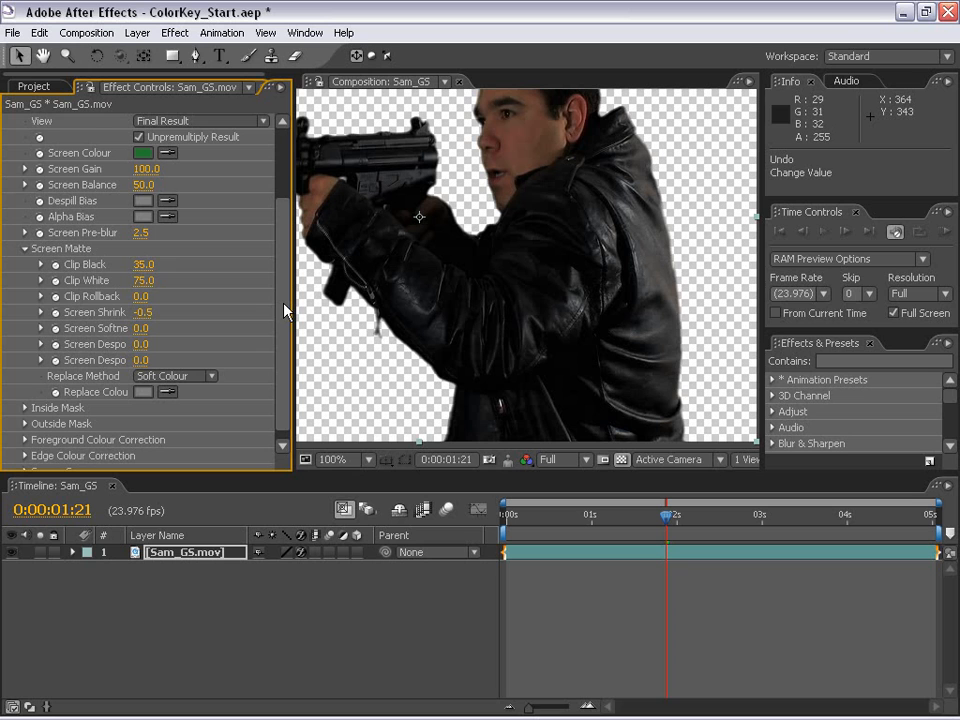
{"action": "left_click_drag", "start_coordinate": [588, 402], "coordinate": [544, 381]}
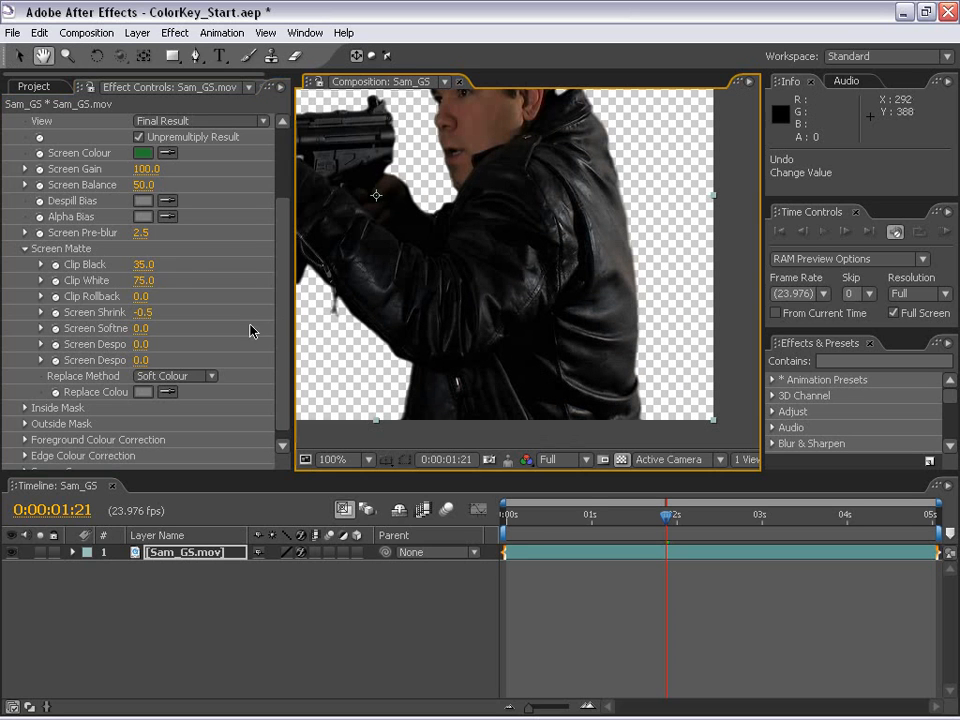
- Switch Keylight's view to Intermediate Result and examine the color along the gun, hands and jacket sleeve
{"action": "scroll", "coordinate": [283, 340], "scroll_direction": "up", "scroll_amount": 2}
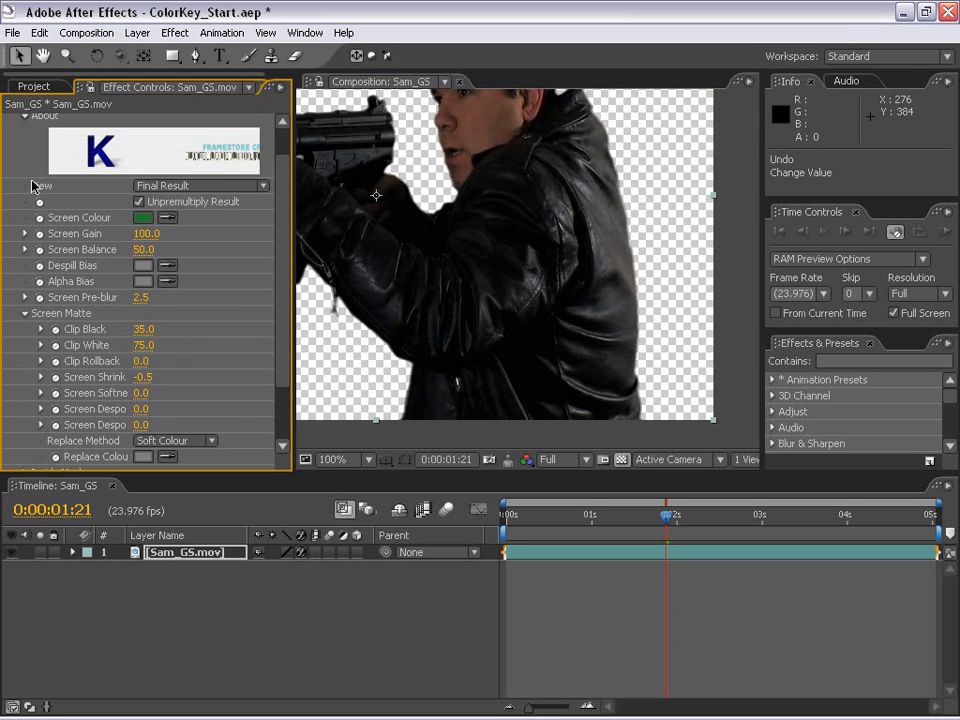
{"action": "key", "text": "h"}
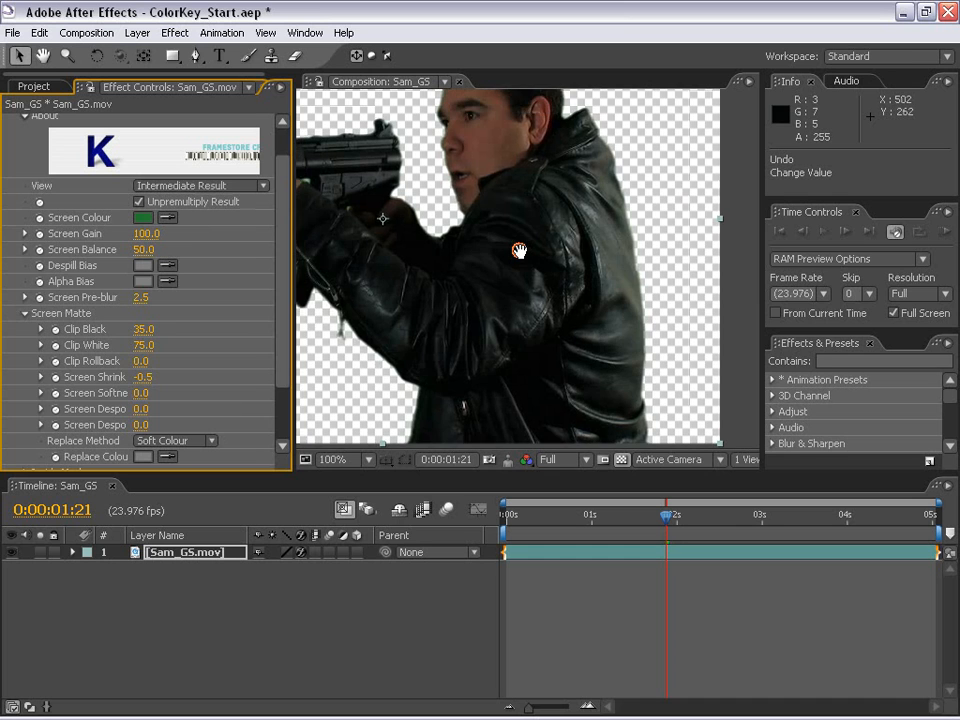
{"action": "left_click_drag", "start_coordinate": [519, 251], "coordinate": [519, 319]}
{"action": "scroll", "coordinate": [517, 319], "scroll_direction": "up", "scroll_amount": 1}
{"action": "left_click_drag", "start_coordinate": [576, 243], "coordinate": [403, 250]}
{"action": "left_click_drag", "start_coordinate": [584, 440], "coordinate": [542, 233]}
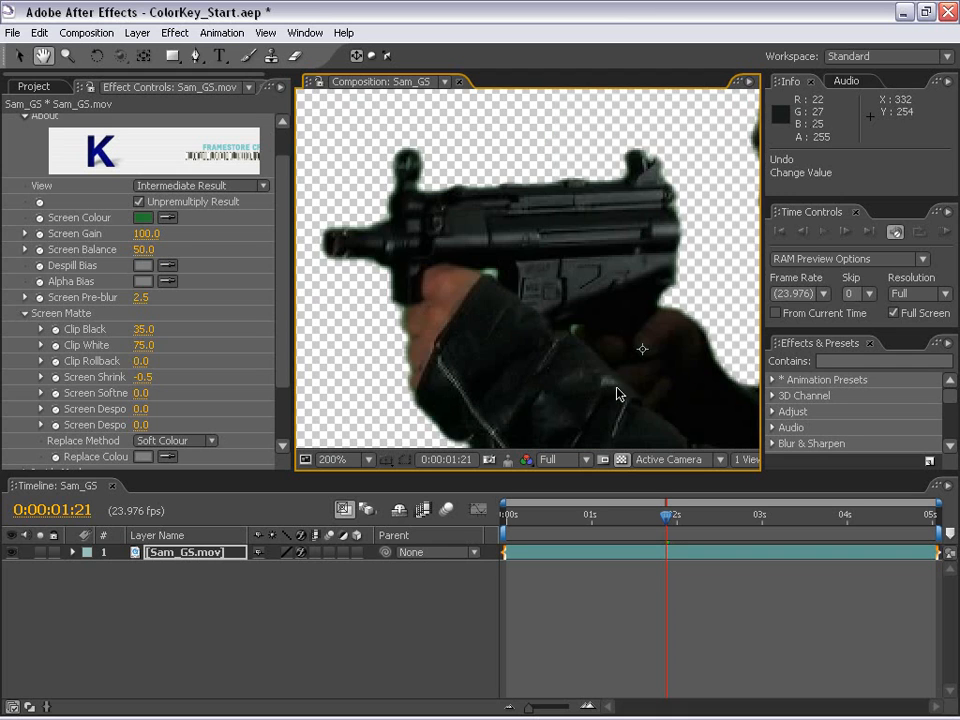
{"action": "left_click_drag", "start_coordinate": [640, 440], "coordinate": [484, 282]}
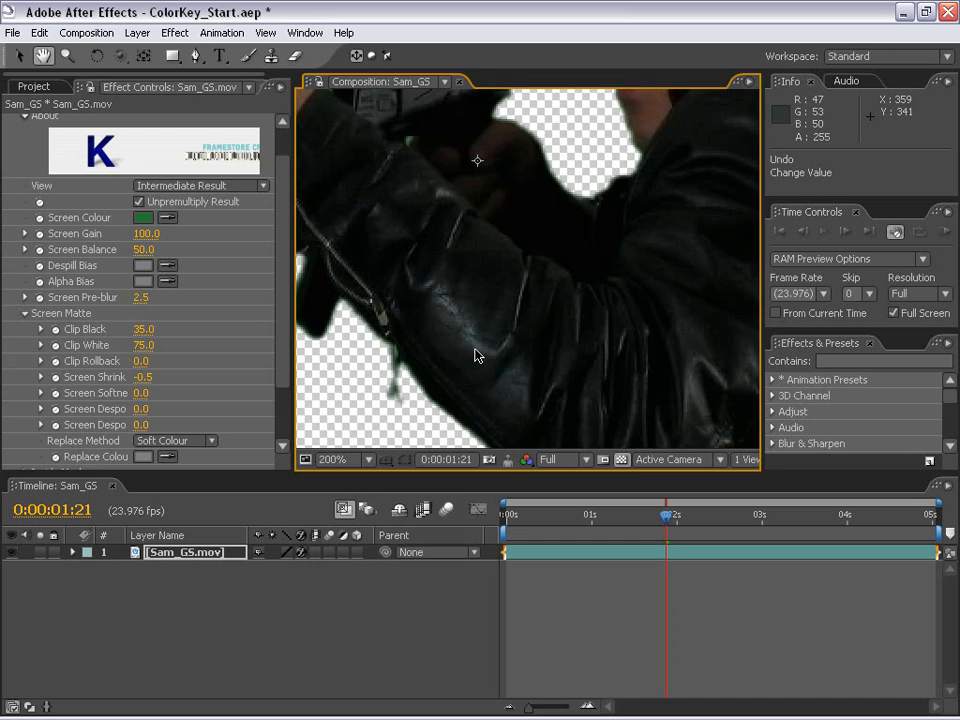
- Return Keylight's view to Final Result and check the keyed jacket with the transparency grid turned off and back on
{"action": "left_click", "coordinate": [196, 206]}
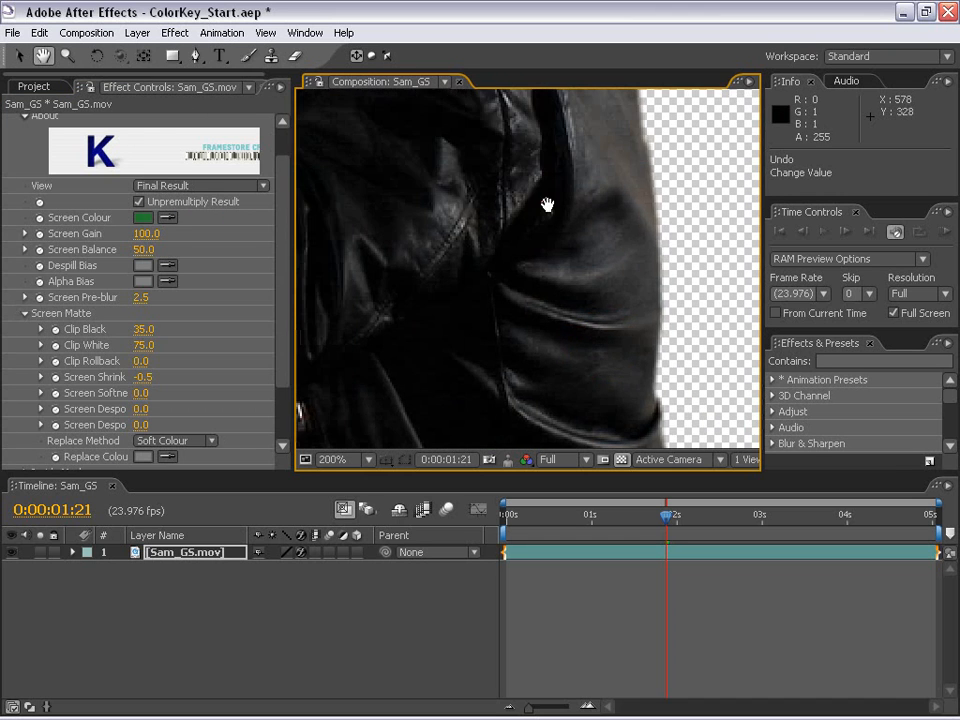
{"action": "left_click_drag", "start_coordinate": [549, 204], "coordinate": [537, 317]}
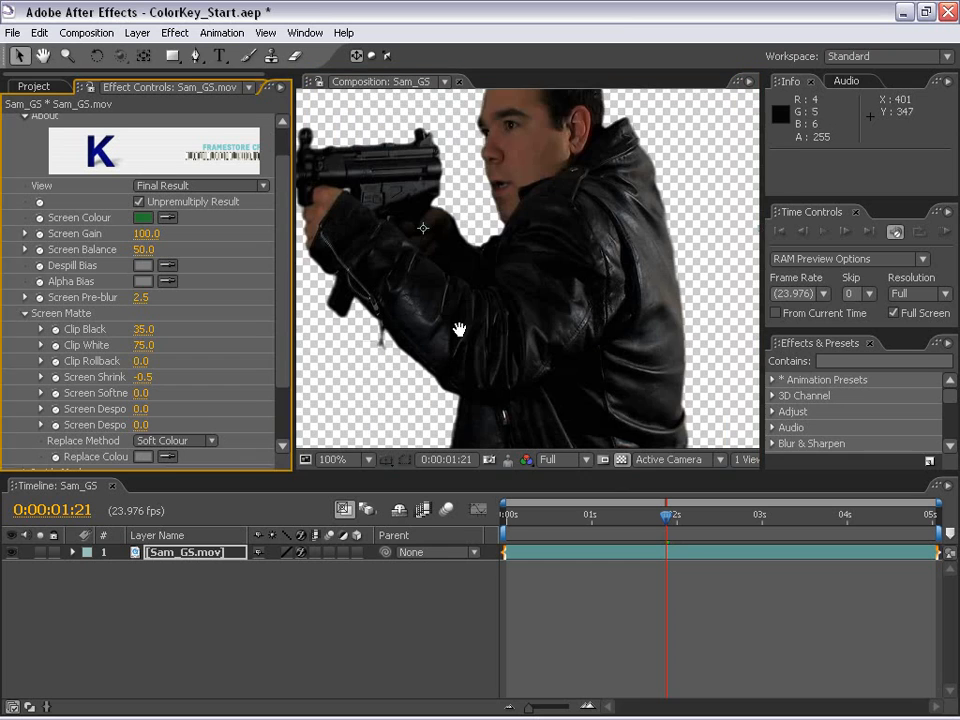
{"action": "left_click_drag", "start_coordinate": [459, 329], "coordinate": [462, 282]}
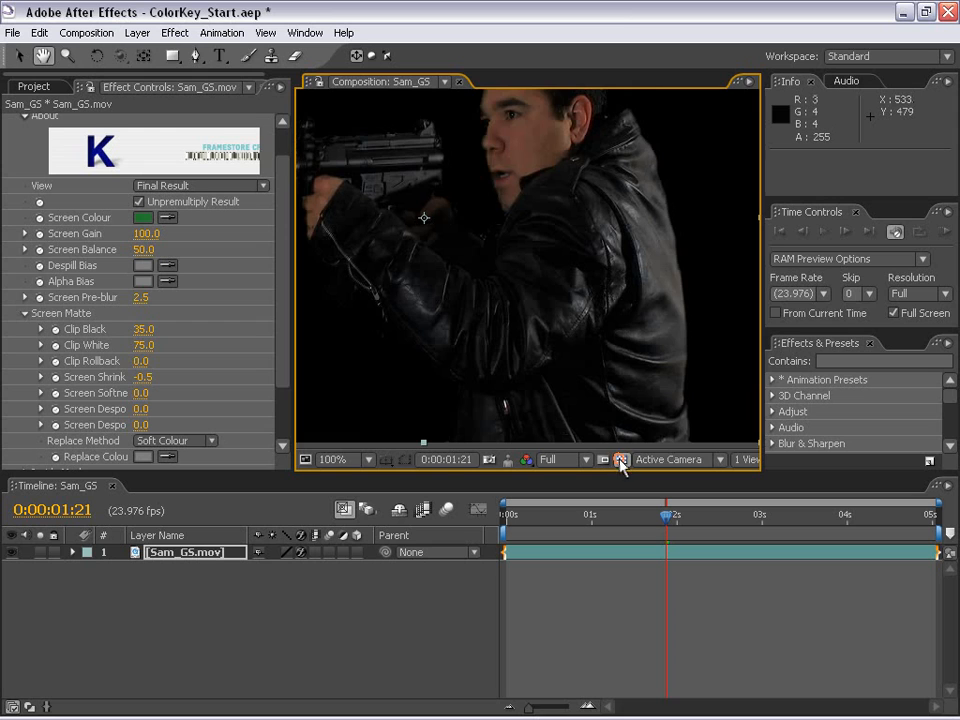
{"action": "left_click", "coordinate": [620, 460]}
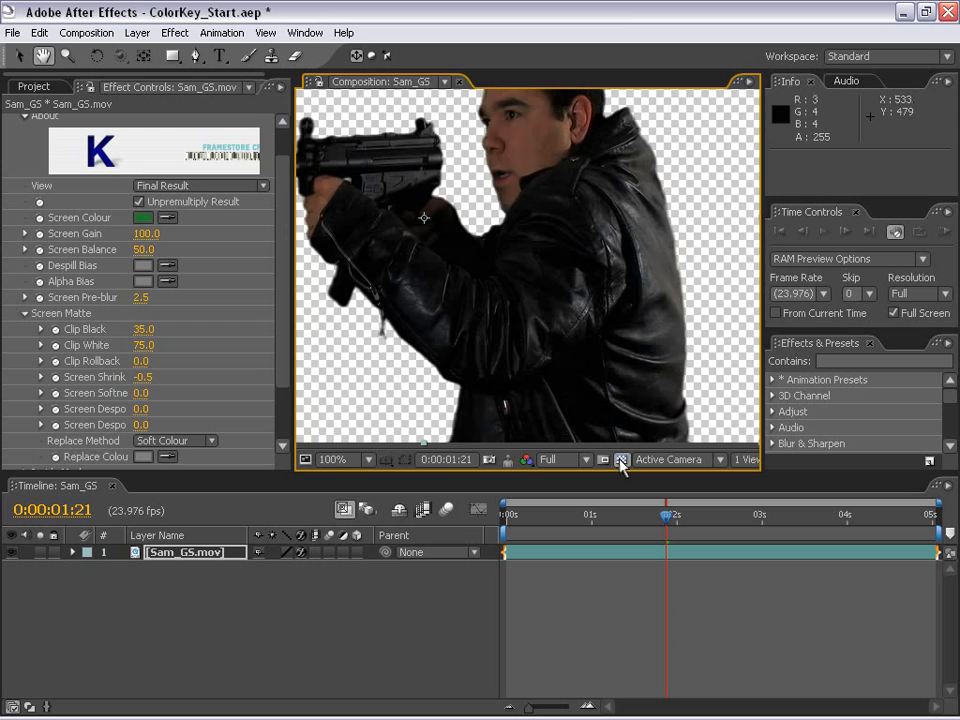
{"action": "left_click_drag", "start_coordinate": [543, 310], "coordinate": [521, 298]}
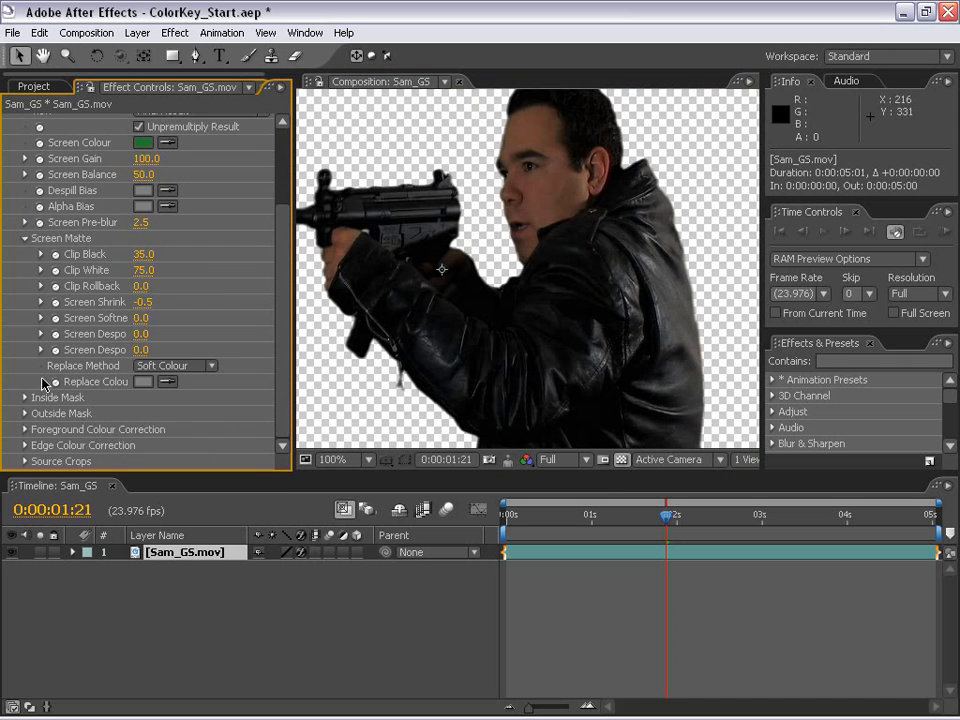
- Set the Screen Matte's Replace Method to Hard Colour and check the effect on the jacket
{"action": "left_click", "coordinate": [175, 365]}
{"action": "left_click", "coordinate": [176, 352]}
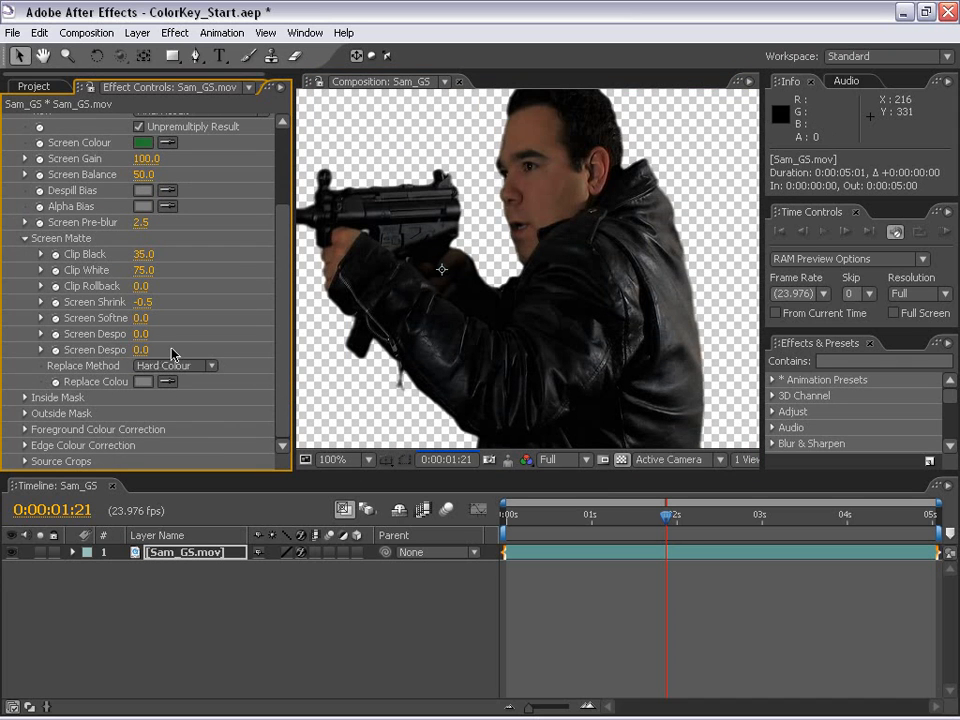
{"action": "left_click_drag", "start_coordinate": [460, 368], "coordinate": [412, 270]}
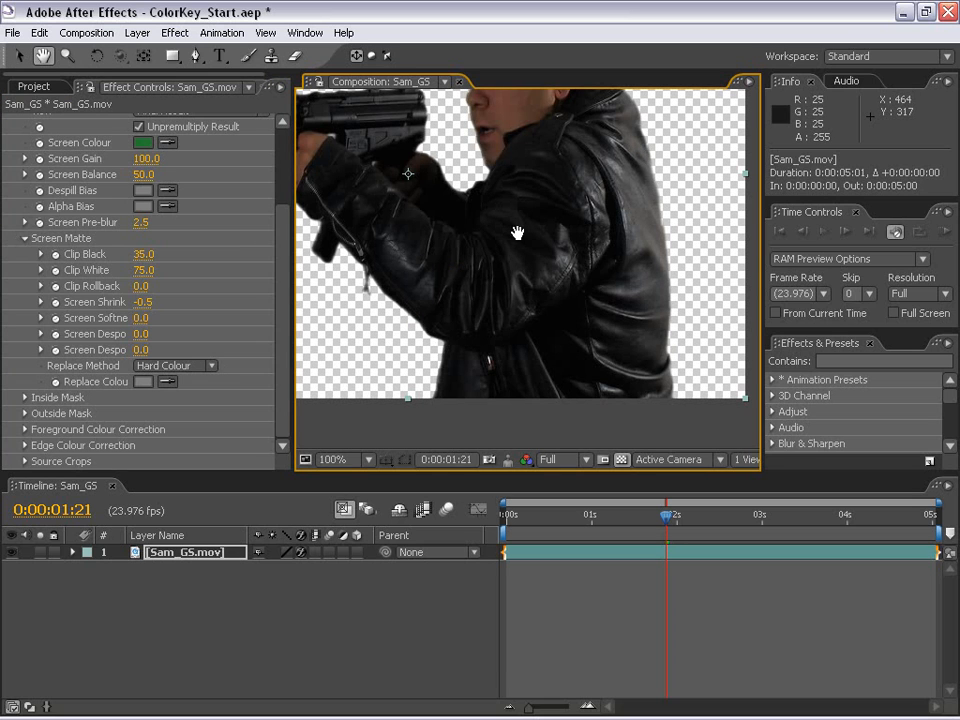
{"action": "left_click_drag", "start_coordinate": [517, 233], "coordinate": [515, 255]}
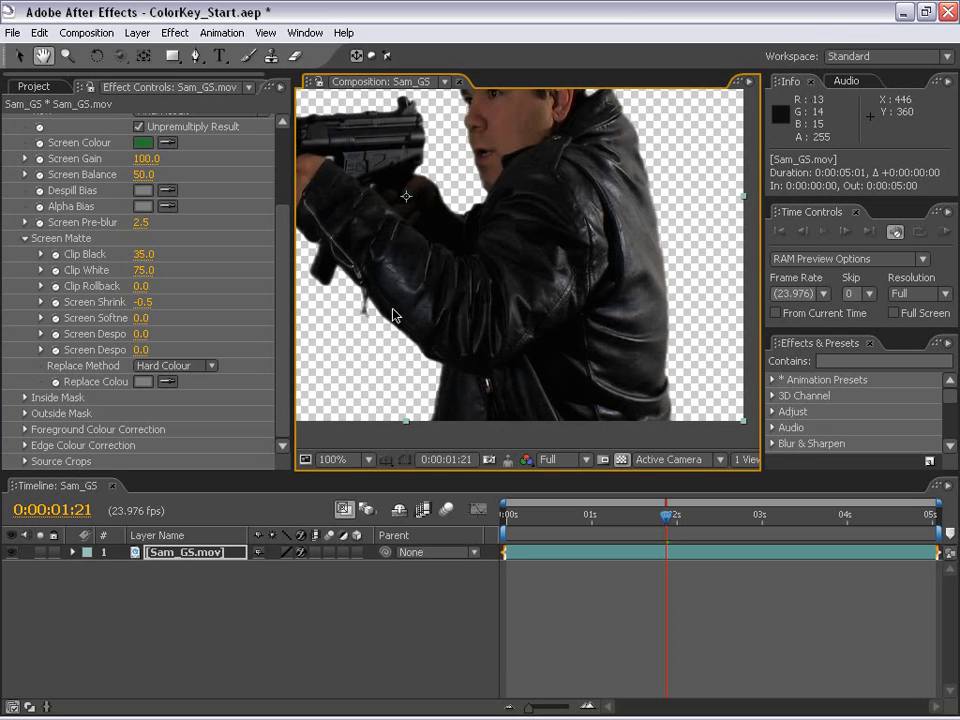
- Set the Screen Matte's Replace Colour to the dark grey-green 3C4438 and check the jacket
{"action": "left_click", "coordinate": [146, 382]}
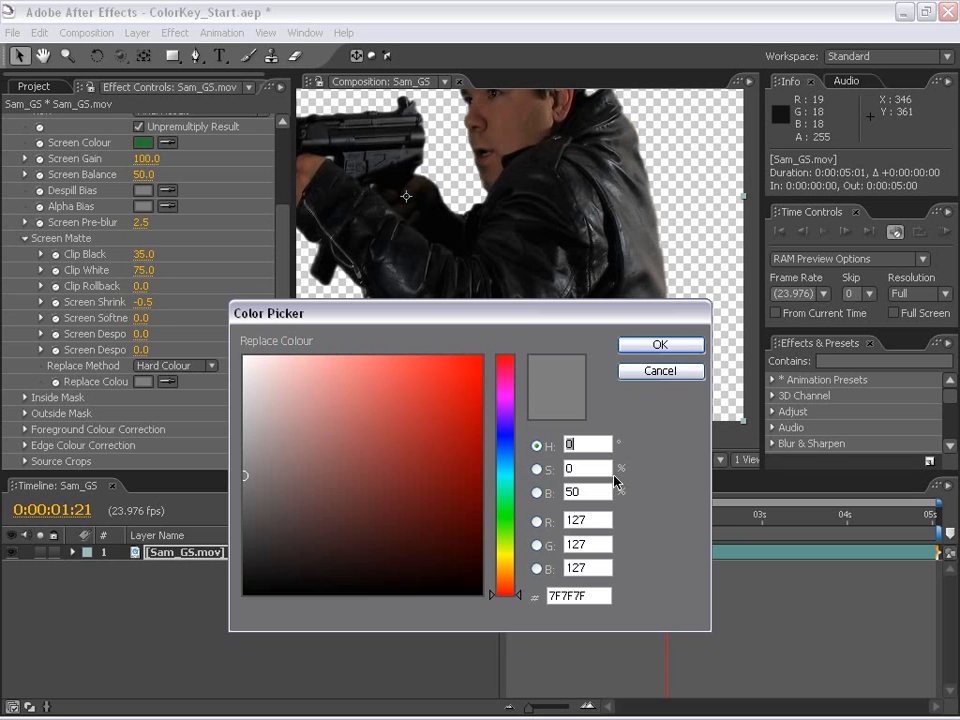
{"action": "type", "text": "103"}
{"action": "left_click_drag", "start_coordinate": [261, 529], "coordinate": [284, 531]}
{"action": "left_click", "coordinate": [660, 344]}
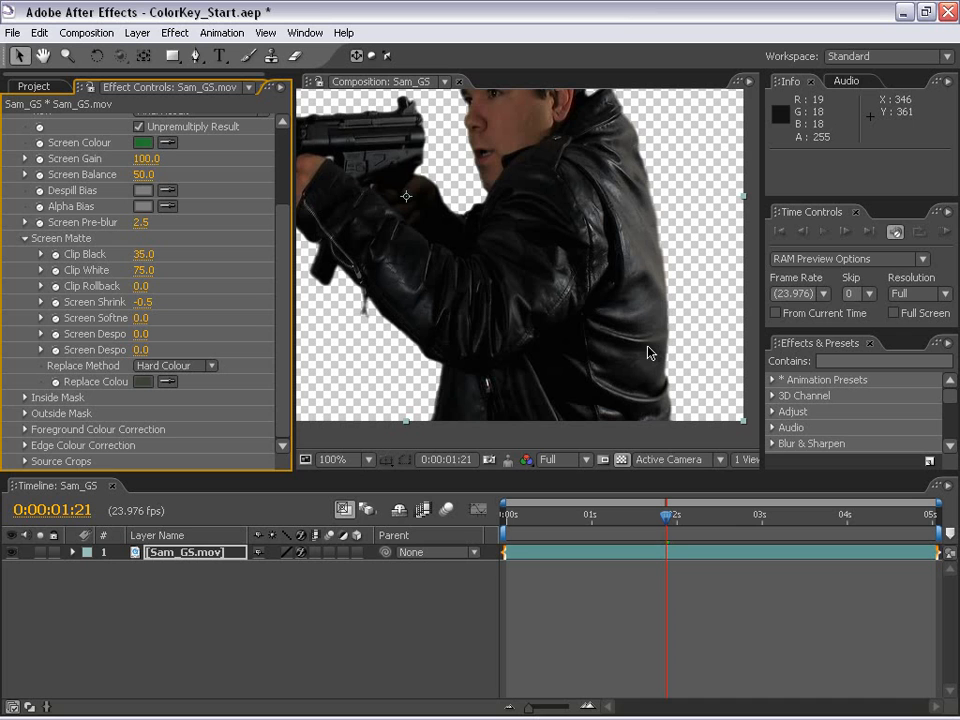
{"action": "key", "text": "h"}
{"action": "left_click_drag", "start_coordinate": [621, 281], "coordinate": [508, 315]}
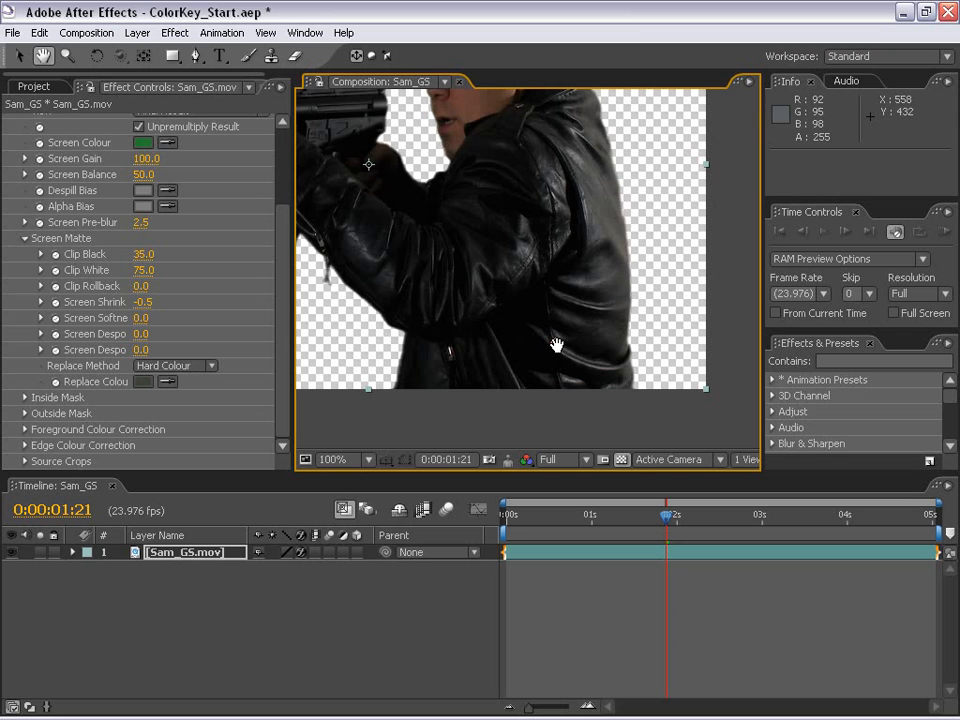
{"action": "left_click_drag", "start_coordinate": [556, 345], "coordinate": [585, 385]}
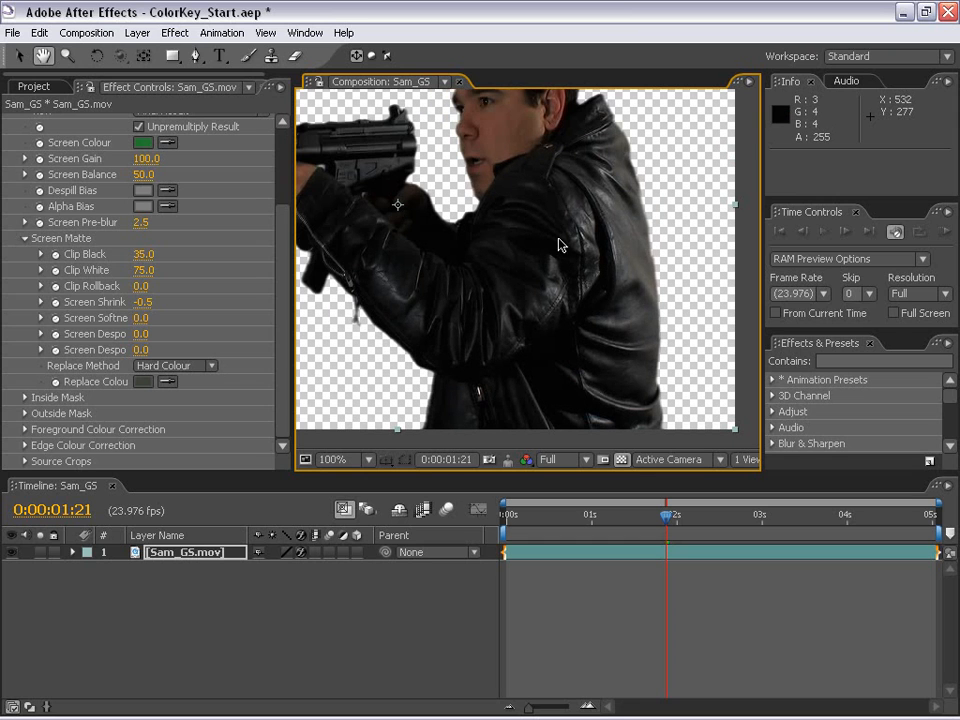
- Fine-tune the Replace Colour to a neighbouring dark grey-green shade and check the whole keyed frame
{"action": "left_click", "coordinate": [143, 382]}
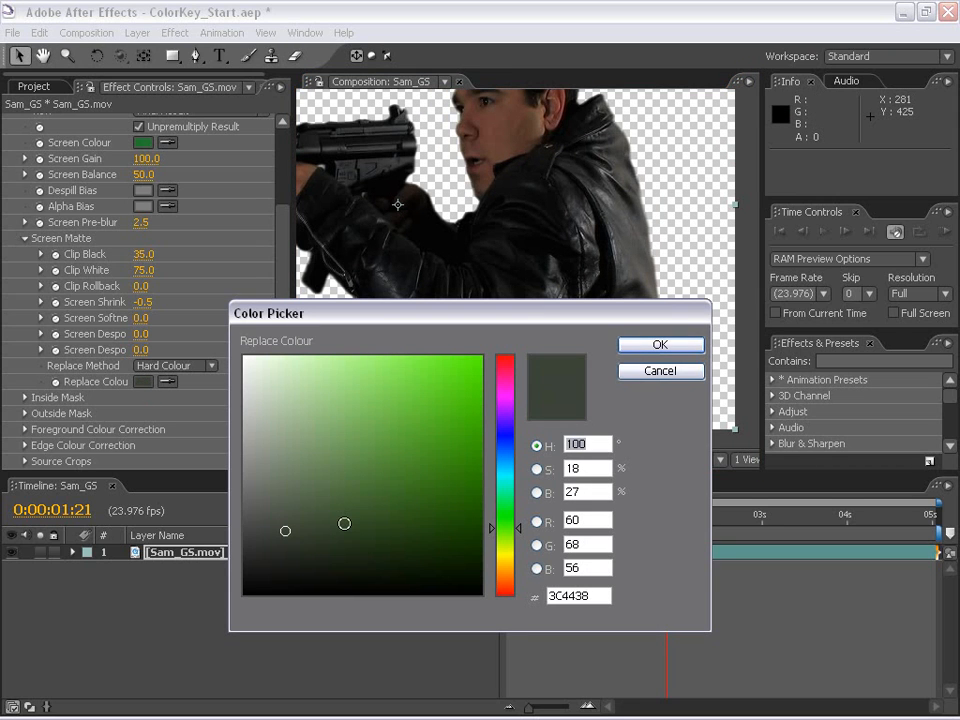
{"action": "left_click", "coordinate": [295, 535]}
{"action": "left_click_drag", "start_coordinate": [295, 535], "coordinate": [288, 531]}
{"action": "left_click", "coordinate": [684, 350]}
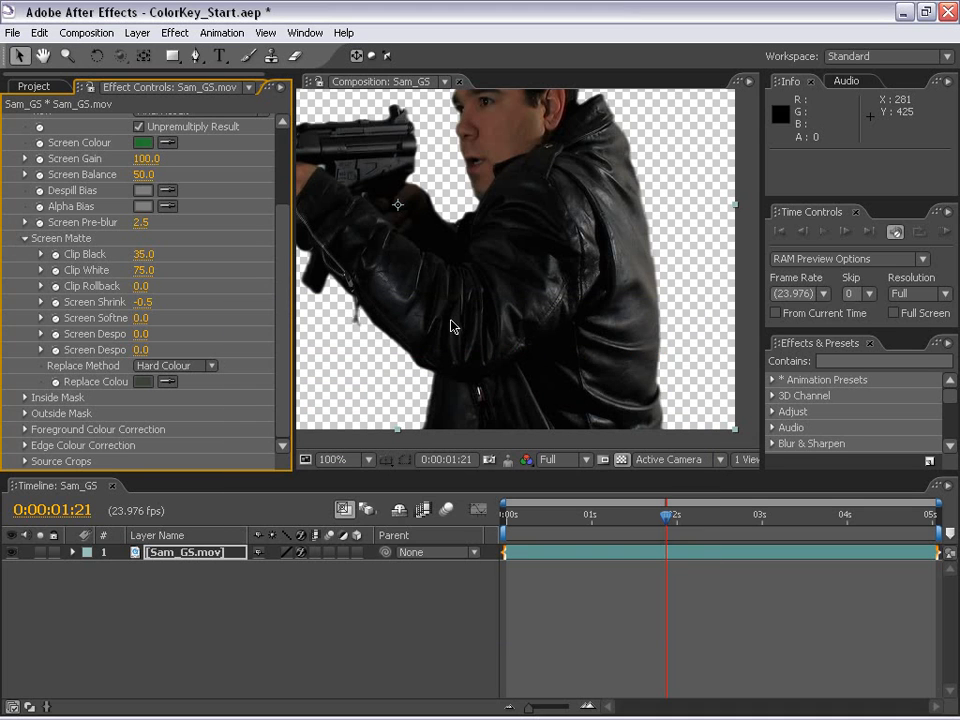
{"action": "scroll", "coordinate": [451, 320], "scroll_direction": "down", "scroll_amount": 1}
{"action": "key", "text": "h"}
{"action": "left_click_drag", "start_coordinate": [486, 264], "coordinate": [543, 309]}
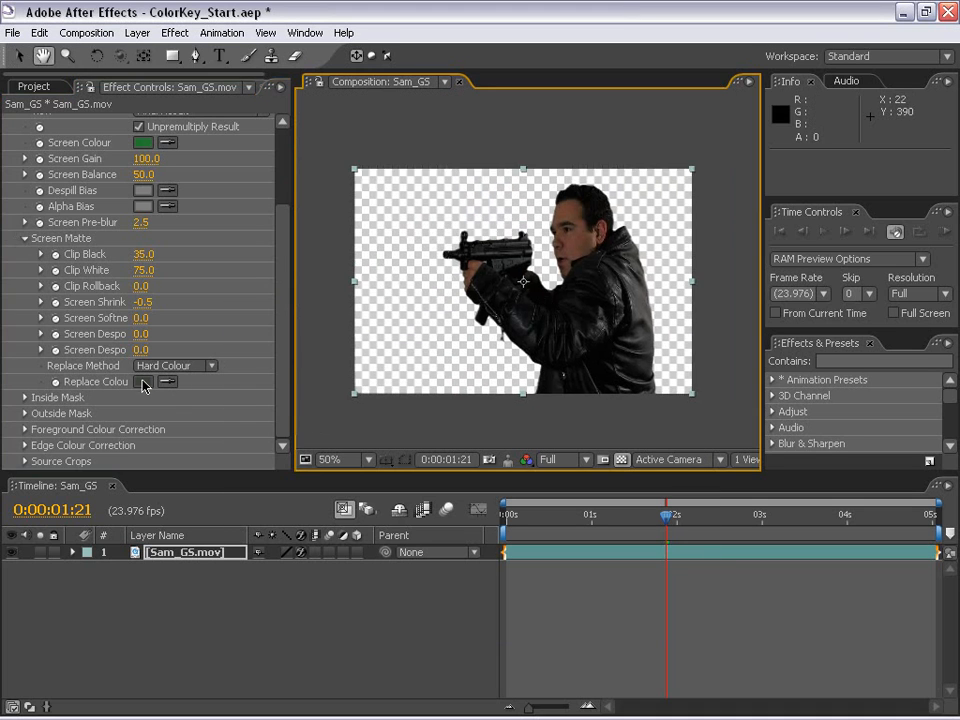
- Deselect the layer and inspect the keyed actor up close at 0:00:02:08
{"action": "key", "text": "v"}
{"action": "left_click", "coordinate": [628, 569]}
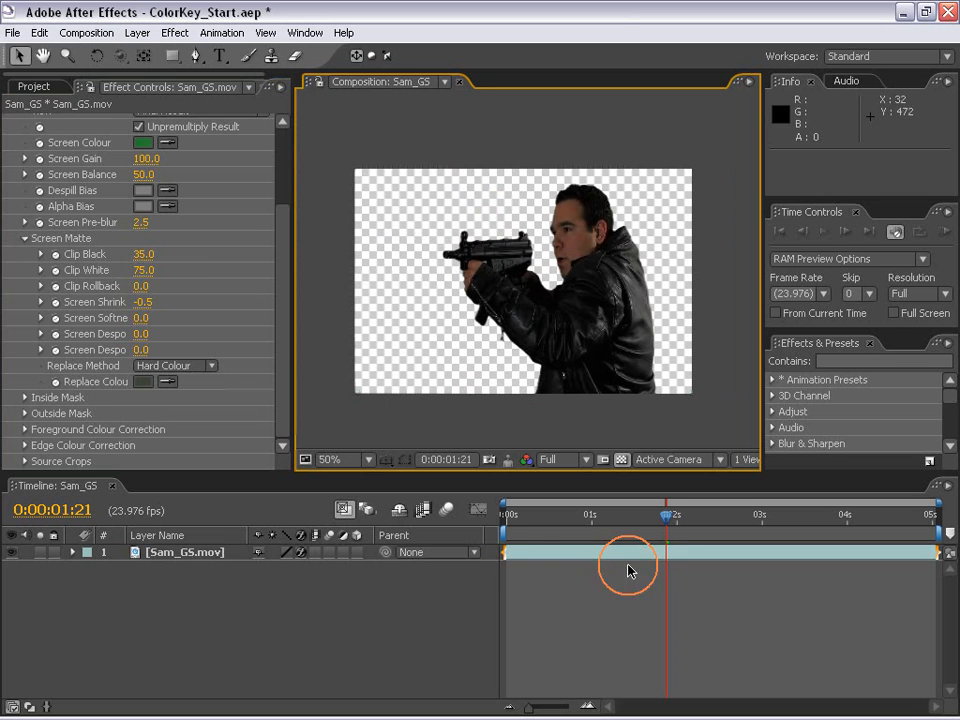
{"action": "left_click_drag", "start_coordinate": [626, 521], "coordinate": [706, 516]}
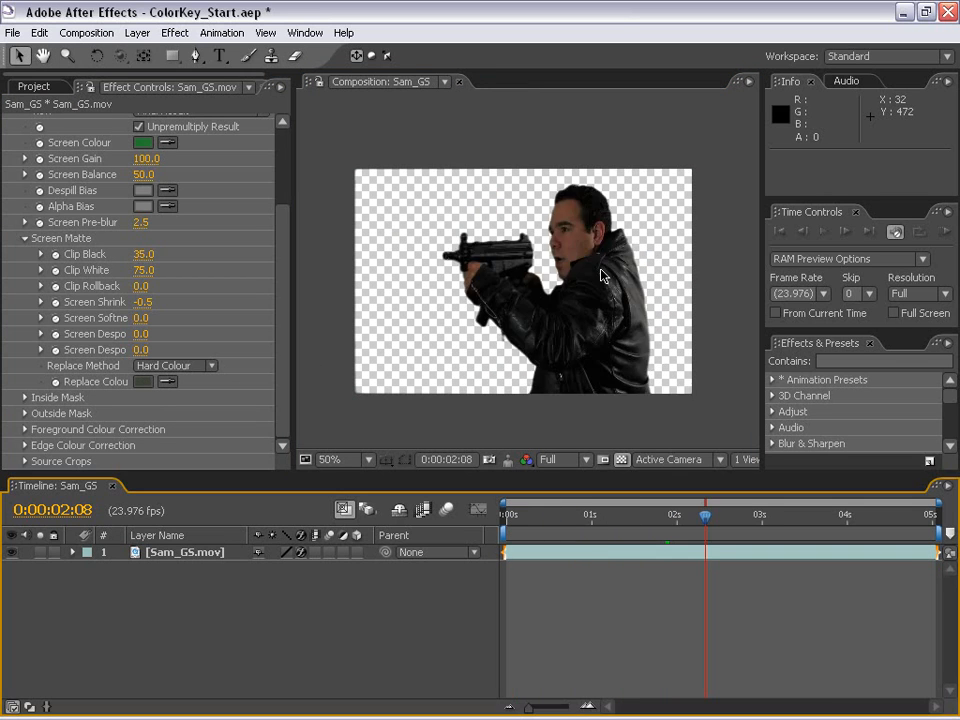
{"action": "scroll", "coordinate": [450, 201], "scroll_direction": "up", "scroll_amount": 1}
{"action": "left_click_drag", "start_coordinate": [593, 276], "coordinate": [541, 291]}
- Open the background photo IMG_9394.jpg from the project's footage and view the whole image
{"action": "left_click", "coordinate": [33, 86]}
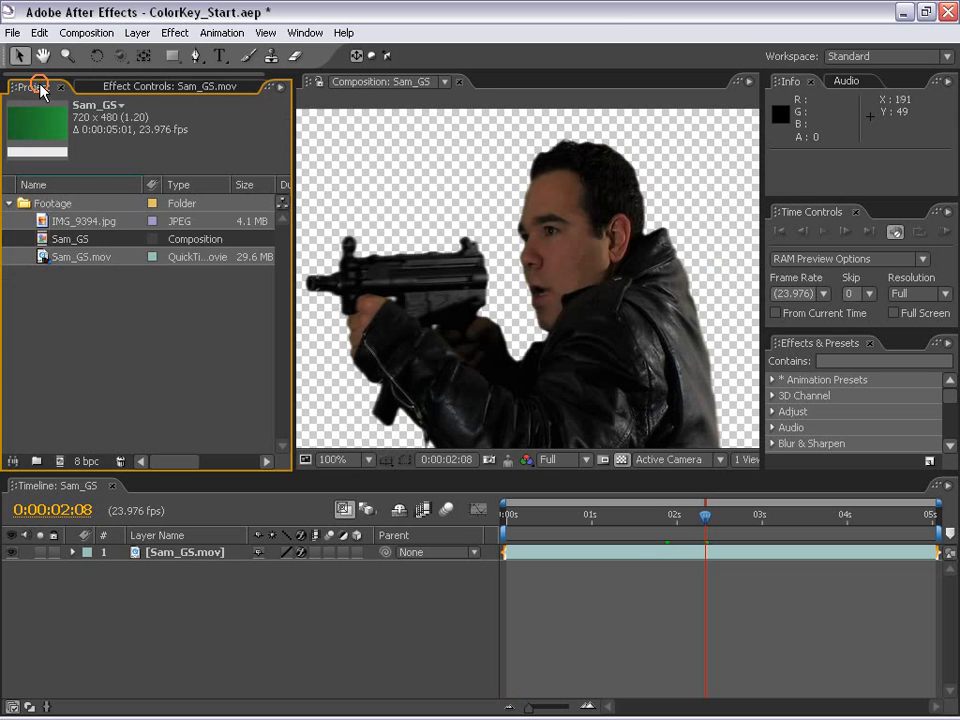
{"action": "left_click", "coordinate": [44, 222]}
{"action": "mouse_move", "coordinate": [32, 219]}
{"action": "left_mouse_down"}
{"action": "mouse_move", "coordinate": [162, 338]}
{"action": "mouse_move", "coordinate": [40, 220]}
{"action": "left_mouse_up"}
{"action": "double_click", "coordinate": [40, 220]}
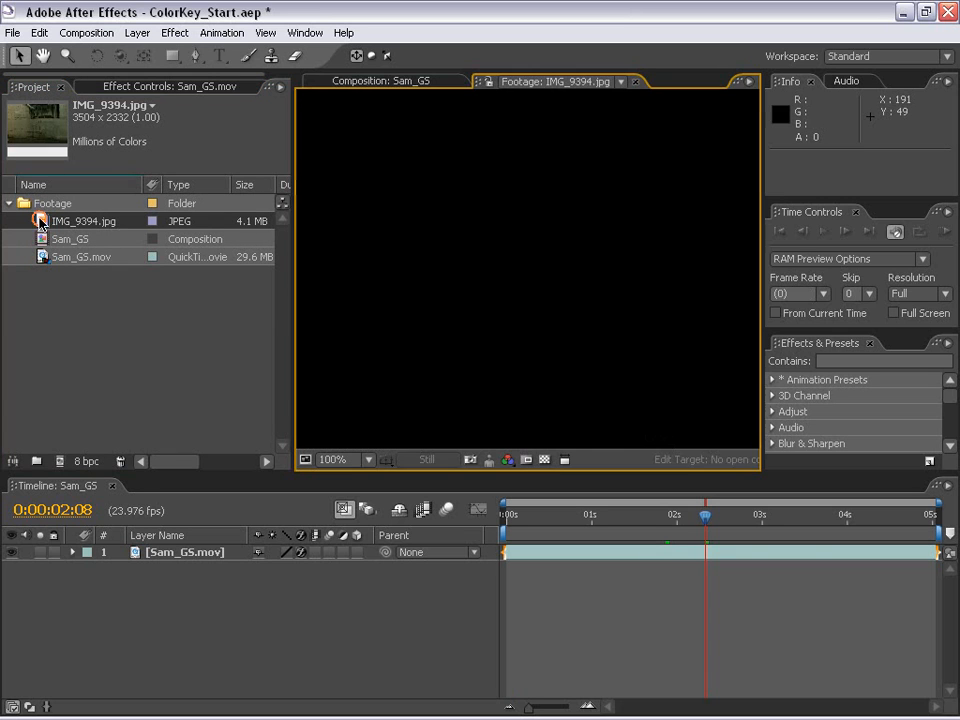
{"action": "scroll", "coordinate": [553, 343], "scroll_direction": "down", "scroll_amount": 8}
{"action": "scroll", "coordinate": [515, 331], "scroll_direction": "up", "scroll_amount": 1}
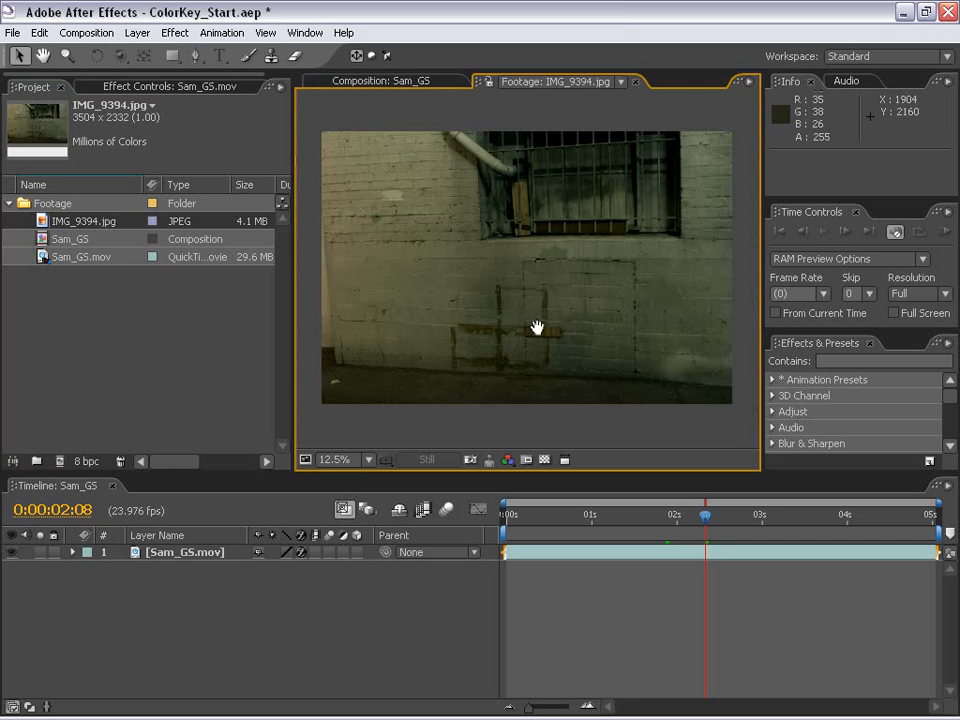
{"action": "left_click_drag", "start_coordinate": [543, 285], "coordinate": [538, 296]}
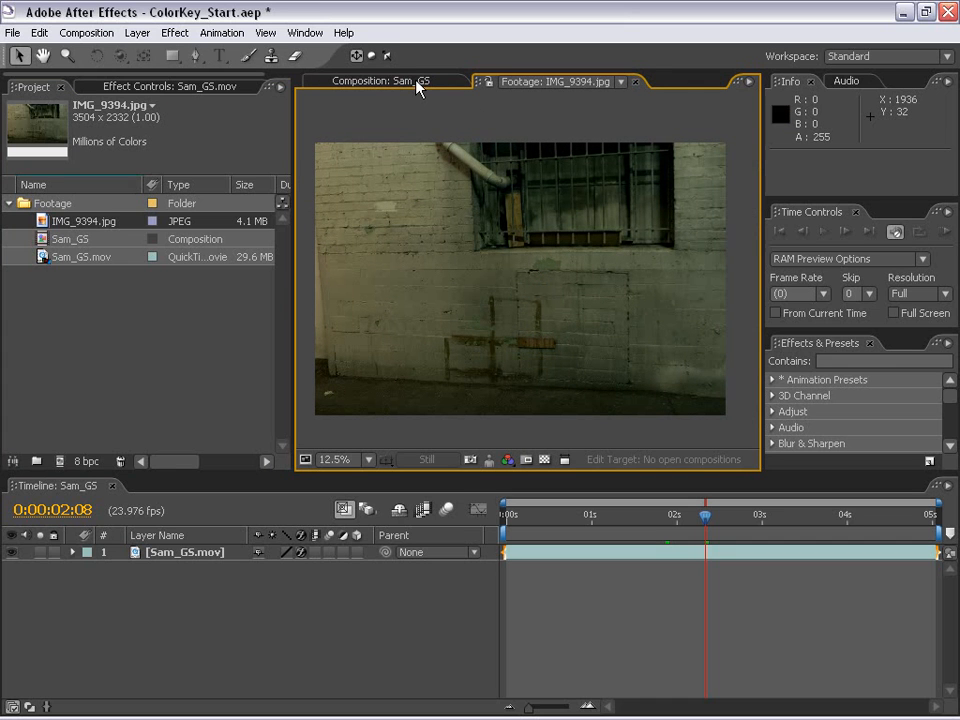
- Add IMG_9394.jpg to the Sam_GS composition beneath the Sam_GS.mov layer and align its in point to the composition start
{"action": "left_click", "coordinate": [375, 82]}
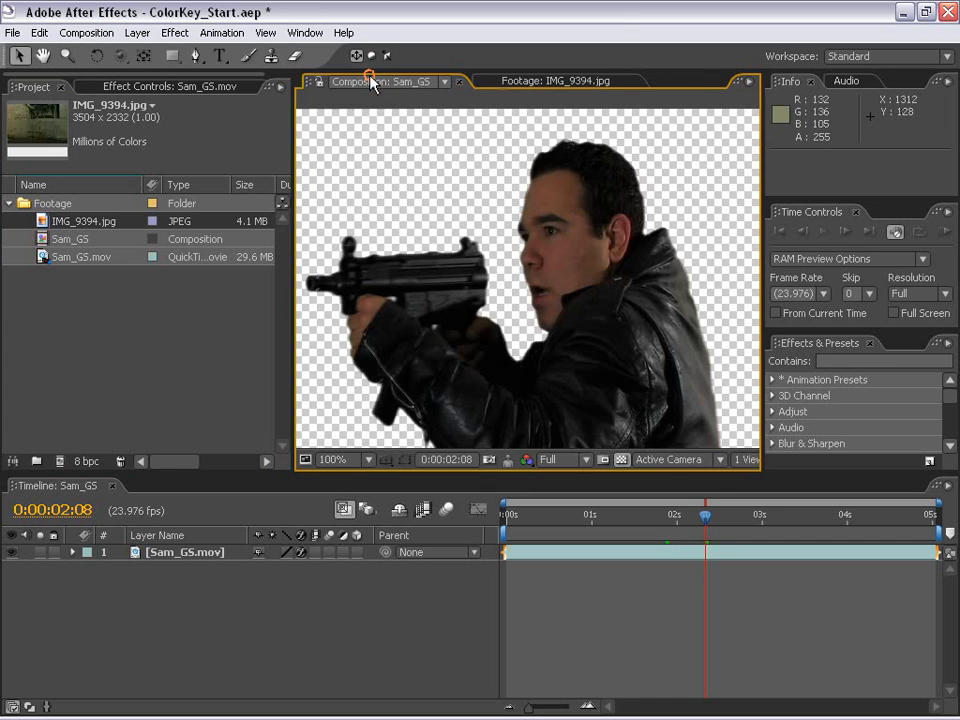
{"action": "scroll", "coordinate": [478, 340], "scroll_direction": "down", "scroll_amount": 2}
{"action": "left_click_drag", "start_coordinate": [478, 340], "coordinate": [505, 289]}
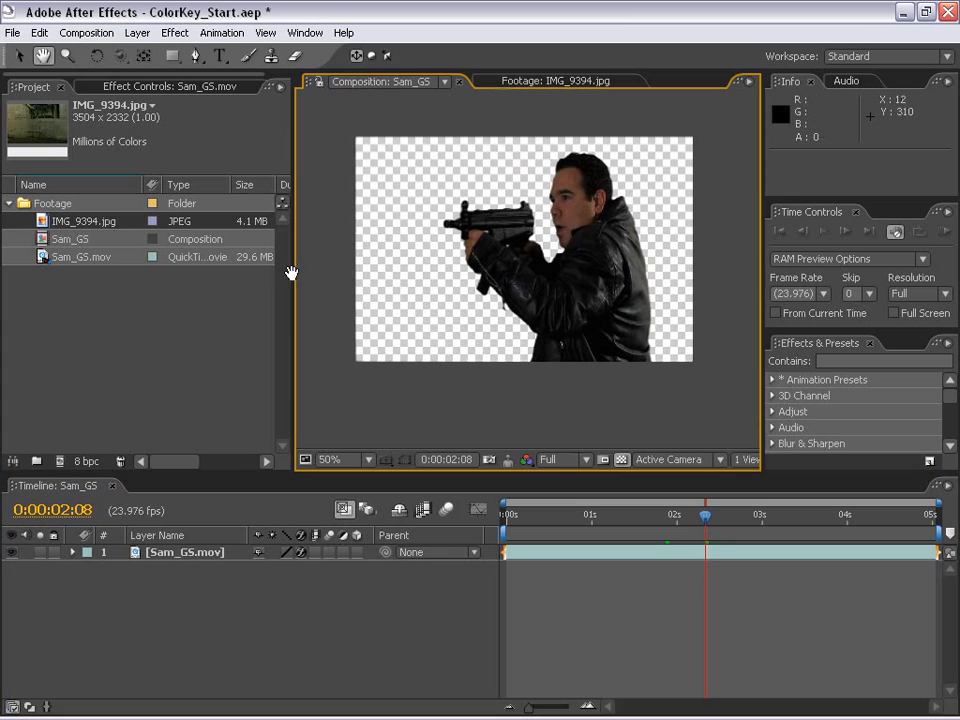
{"action": "left_click_drag", "start_coordinate": [60, 221], "coordinate": [525, 576]}
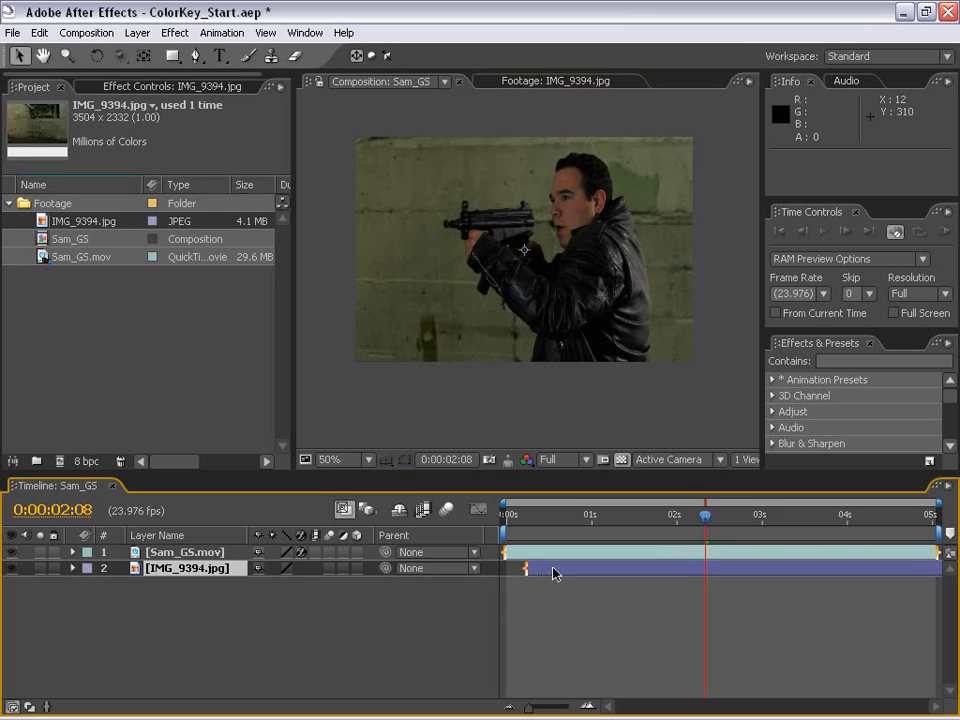
{"action": "key", "text": "alt+Home"}
- Scale the IMG_9394.jpg background layer down to about 26% so that it roughly fits the frame
{"action": "scroll", "coordinate": [540, 349], "scroll_direction": "down", "scroll_amount": 2}
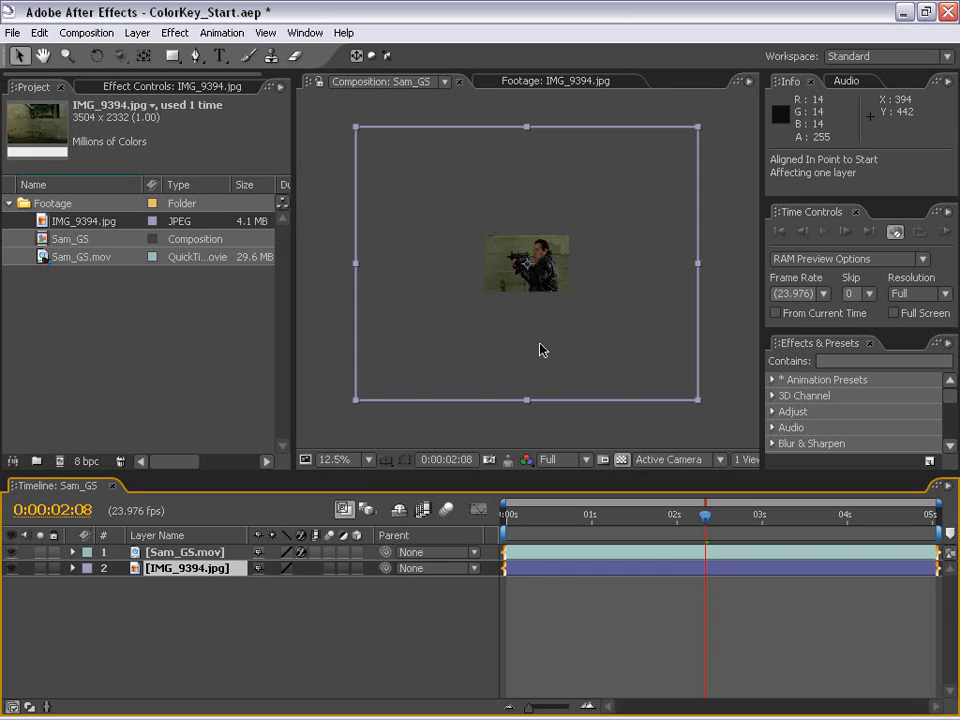
{"action": "scroll", "coordinate": [540, 349], "scroll_direction": "up", "scroll_amount": 2}
{"action": "scroll", "coordinate": [540, 349], "scroll_direction": "down", "scroll_amount": 2}
{"action": "scroll", "coordinate": [389, 282], "scroll_direction": "down", "scroll_amount": 1}
{"action": "left_click_drag", "start_coordinate": [698, 401], "coordinate": [590, 302]}
{"action": "scroll", "coordinate": [509, 324], "scroll_direction": "up", "scroll_amount": 3}
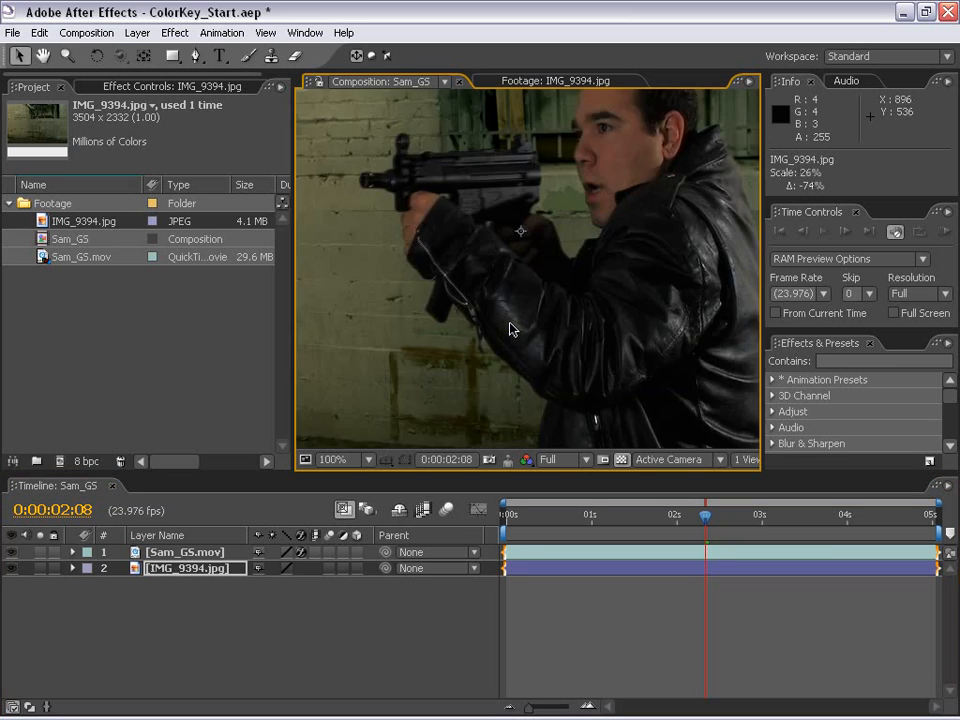
- Enlarge the IMG_9394.jpg background slightly and reposition it to about 338, 268, judging the framing at 0:00:01:06
{"action": "scroll", "coordinate": [509, 324], "scroll_direction": "down", "scroll_amount": 1}
{"action": "left_click_drag", "start_coordinate": [699, 390], "coordinate": [713, 399]}
{"action": "mouse_move", "coordinate": [660, 363]}
{"action": "left_mouse_down"}
{"action": "mouse_move", "coordinate": [656, 394]}
{"action": "mouse_move", "coordinate": [656, 385]}
{"action": "left_mouse_up"}
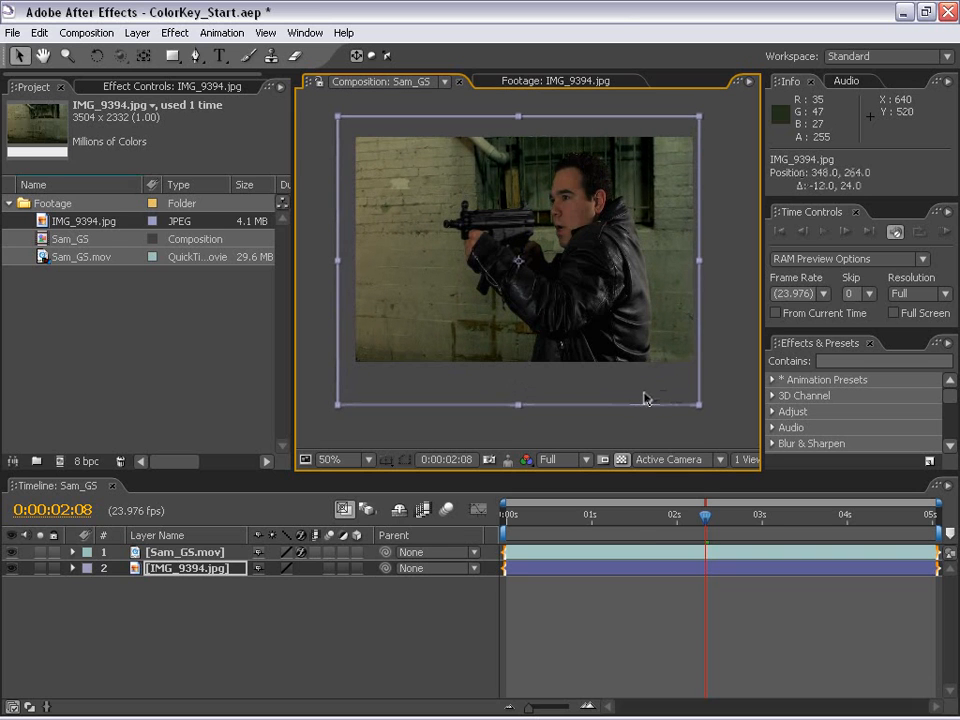
{"action": "left_click_drag", "start_coordinate": [564, 530], "coordinate": [611, 508]}
{"action": "left_click", "coordinate": [632, 393]}
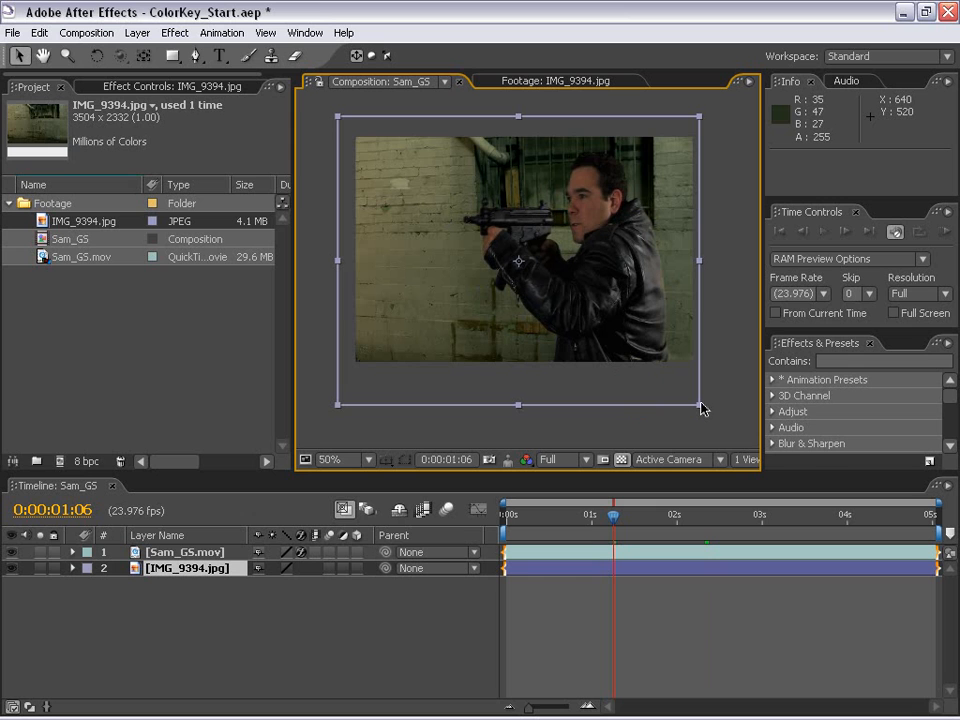
{"action": "mouse_move", "coordinate": [703, 407]}
{"action": "left_mouse_down"}
{"action": "mouse_move", "coordinate": [731, 424]}
{"action": "mouse_move", "coordinate": [715, 421]}
{"action": "left_mouse_up"}
{"action": "left_click_drag", "start_coordinate": [663, 402], "coordinate": [660, 404]}
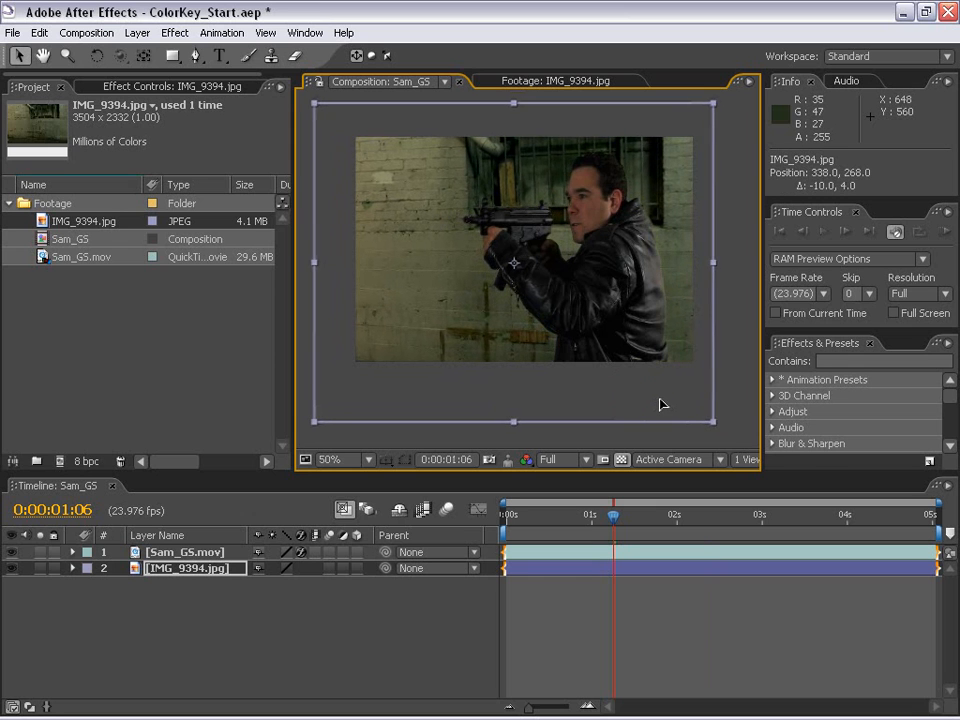
- Preview the composite in full-screen playback and return to the frame at 0:00:00:20
{"action": "left_click", "coordinate": [519, 229]}
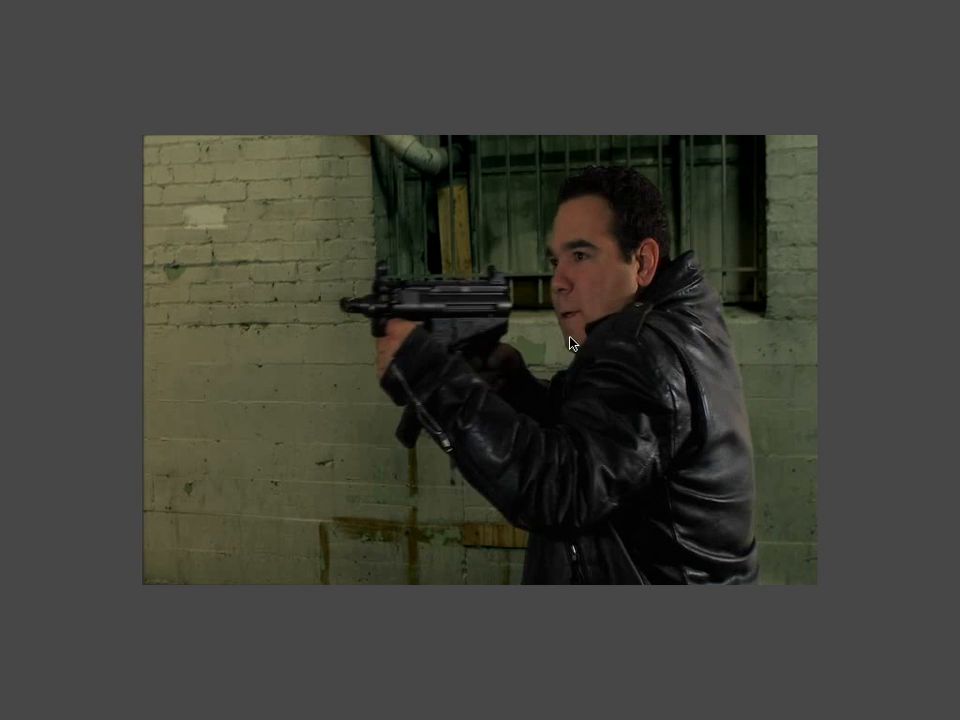
{"action": "left_click", "coordinate": [590, 558]}
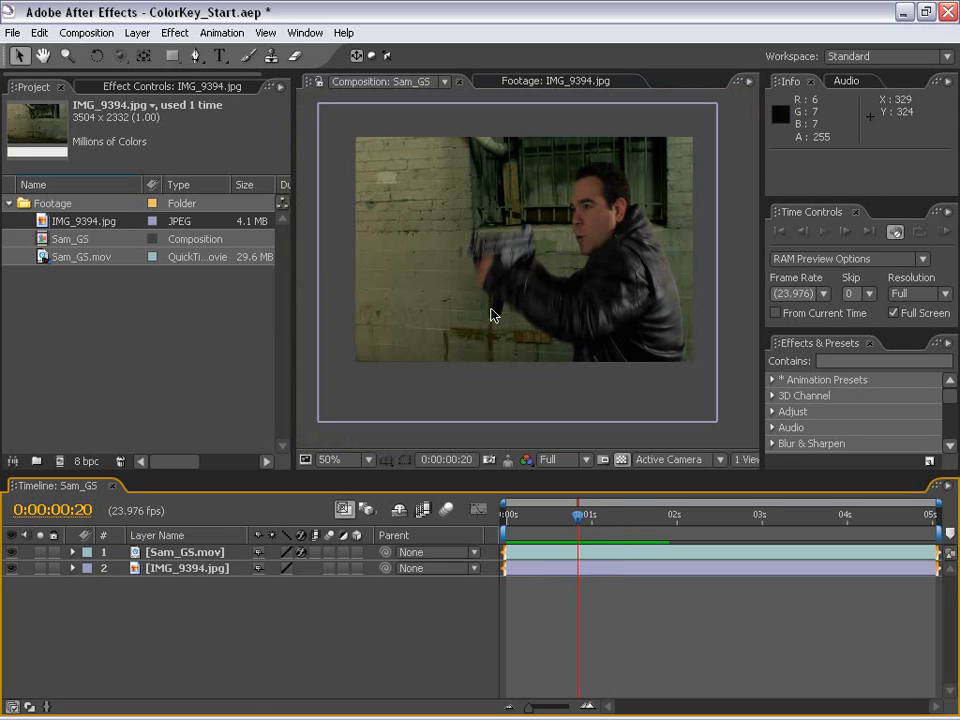
{"action": "left_click", "coordinate": [493, 325]}
- Apply the Simple Choker effect to the Sam_GS.mov layer
{"action": "left_click", "coordinate": [176, 554]}
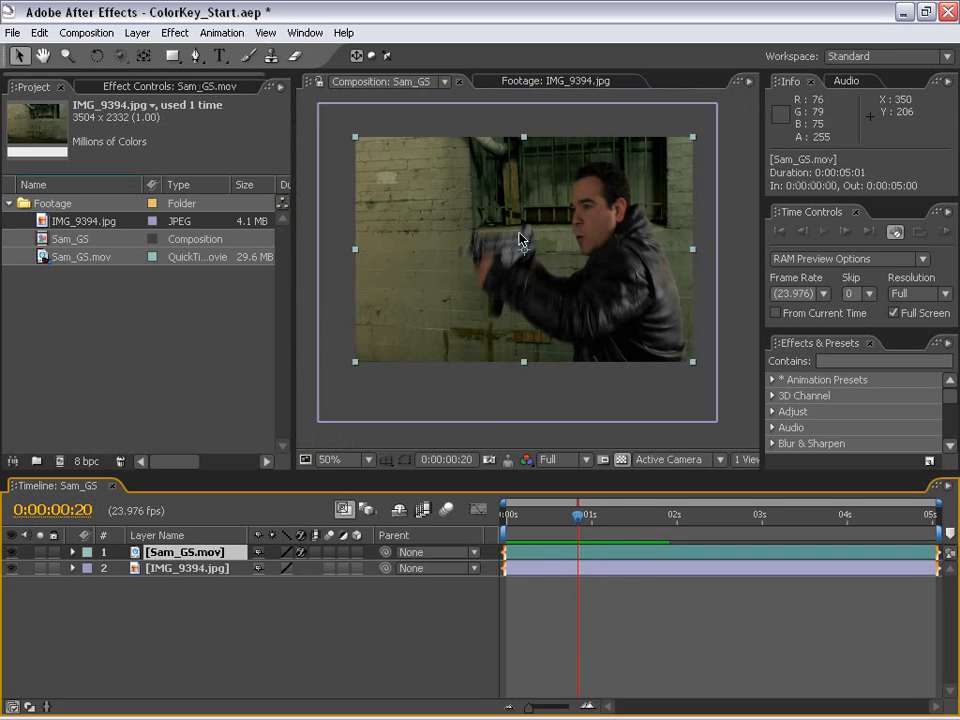
{"action": "left_click", "coordinate": [175, 32]}
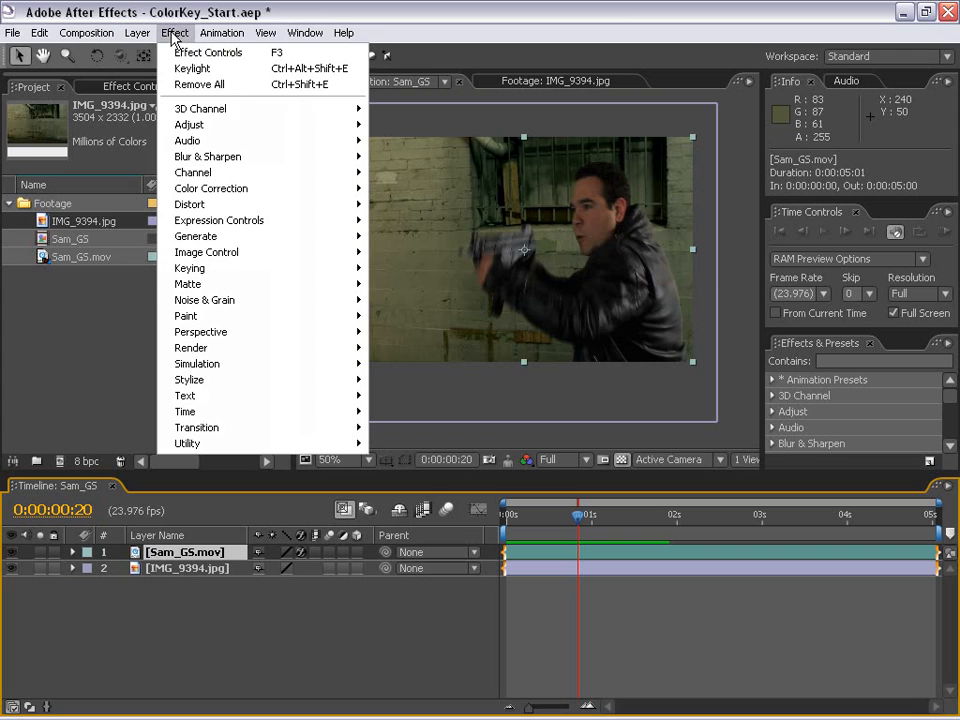
{"action": "left_click", "coordinate": [215, 288]}
{"action": "left_click", "coordinate": [441, 300]}
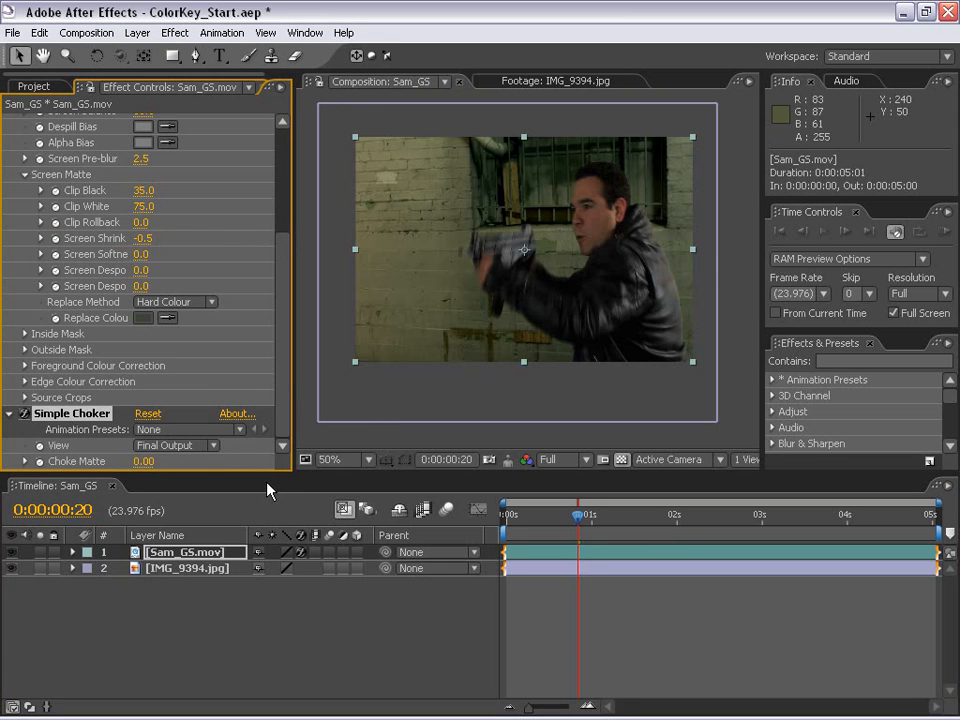
- Try a Choke Matte value of 0.75 in Simple Choker
{"action": "left_click", "coordinate": [142, 462]}
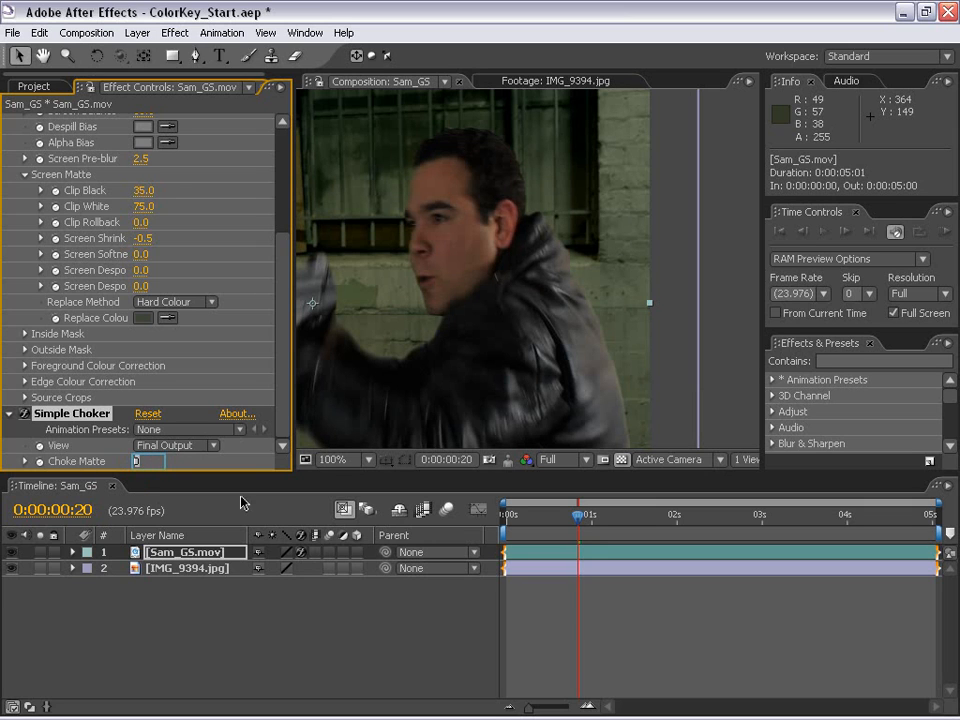
{"action": "key", "text": "BackSpace"}
{"action": "type", "text": ".75"}
{"action": "key", "text": "Return"}
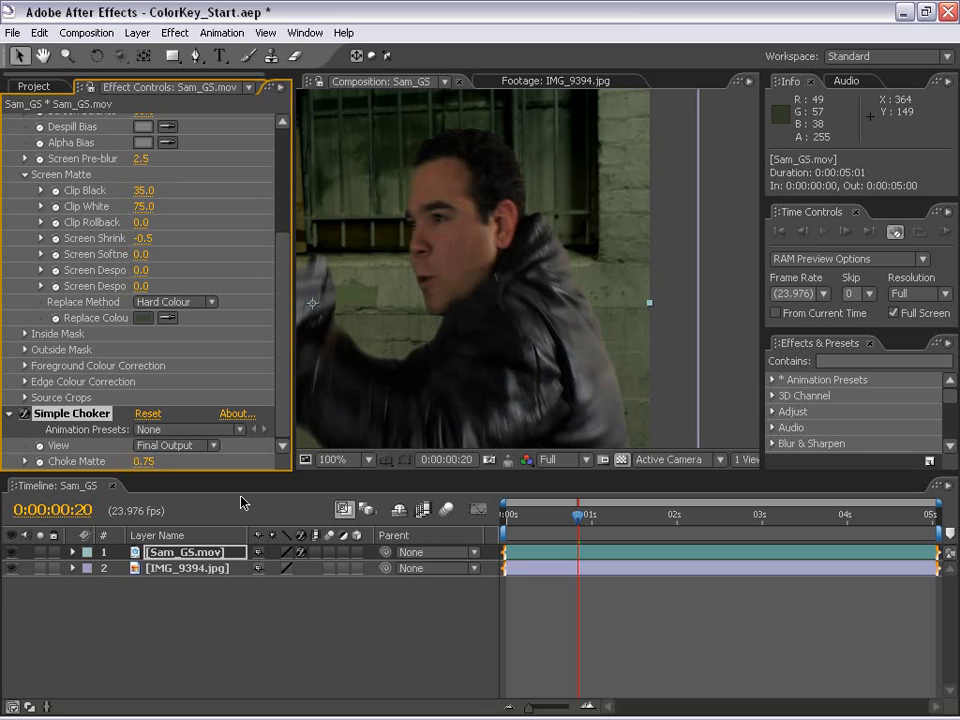
- Try a Choke Matte value of 1.50 and compare the actor's edges with Simple Choker turned off and back on
{"action": "left_click", "coordinate": [145, 461]}
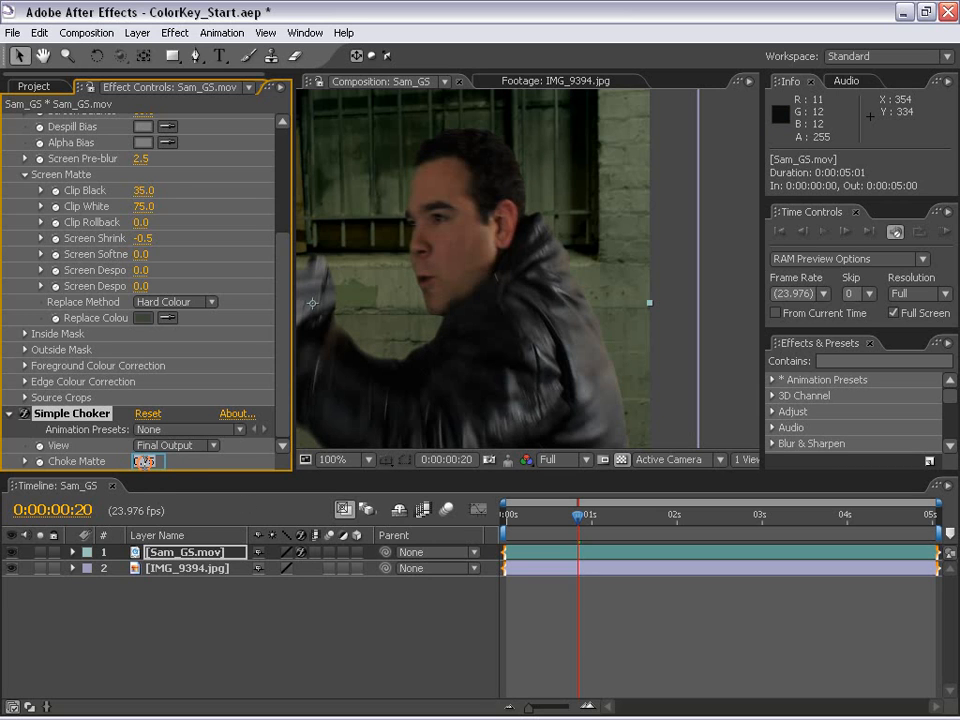
{"action": "key", "text": "Return"}
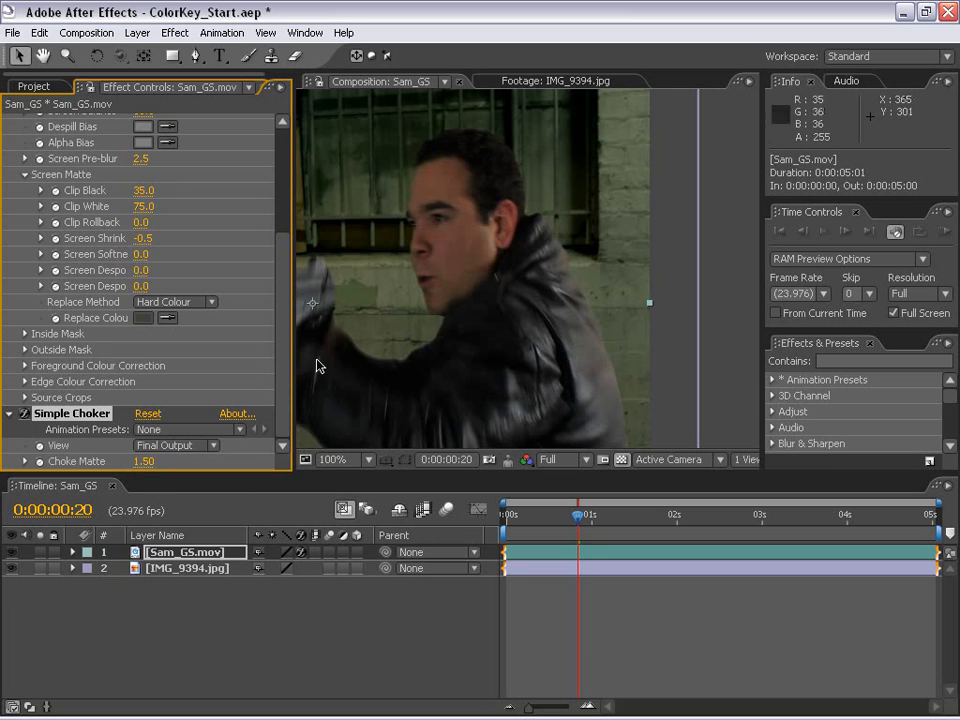
{"action": "key", "text": "space"}
{"action": "left_click_drag", "start_coordinate": [369, 394], "coordinate": [436, 395]}
{"action": "scroll", "coordinate": [450, 335], "scroll_direction": "up", "scroll_amount": 1}
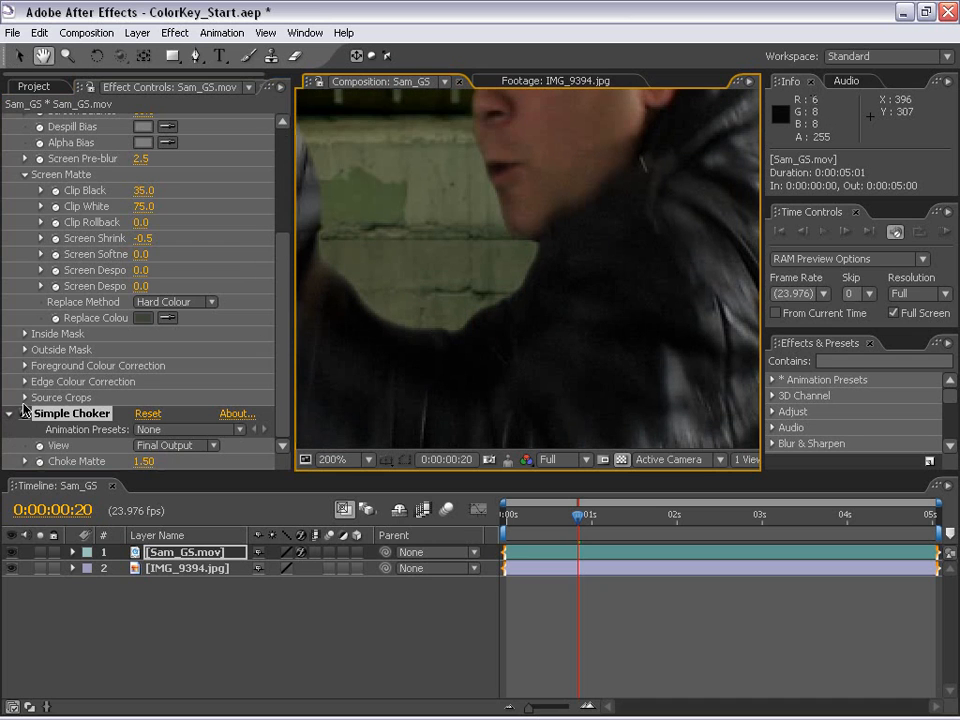
{"action": "left_click", "coordinate": [24, 414]}
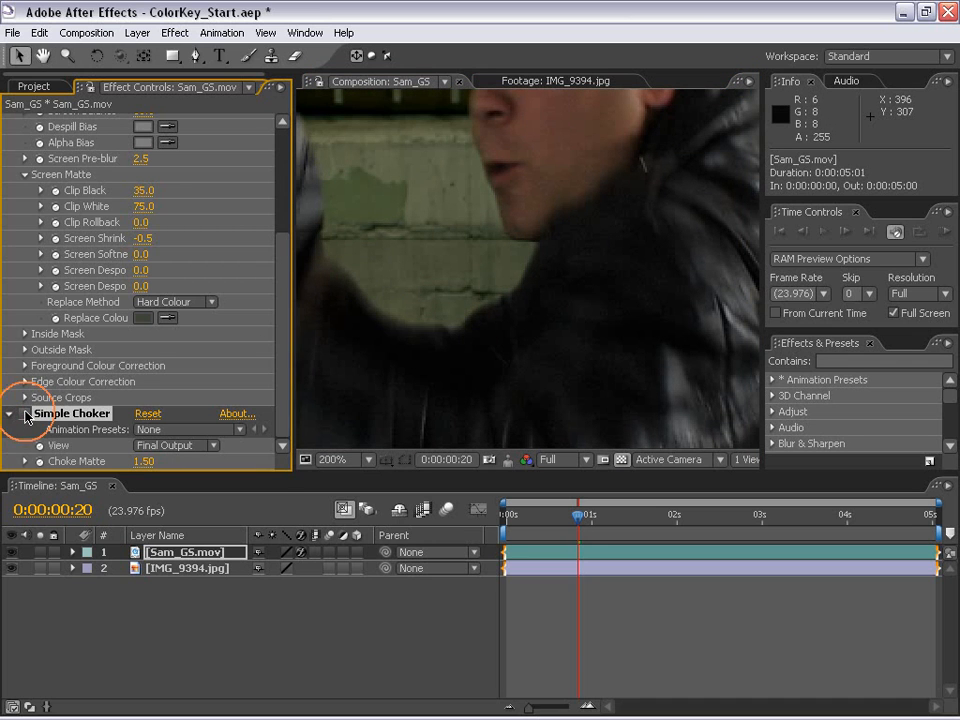
{"action": "key", "text": "space"}
{"action": "left_click_drag", "start_coordinate": [473, 199], "coordinate": [452, 300]}
- Set Simple Choker's Choke Matte to 1.00 and check the edges around the head and jacket
{"action": "left_click", "coordinate": [141, 461]}
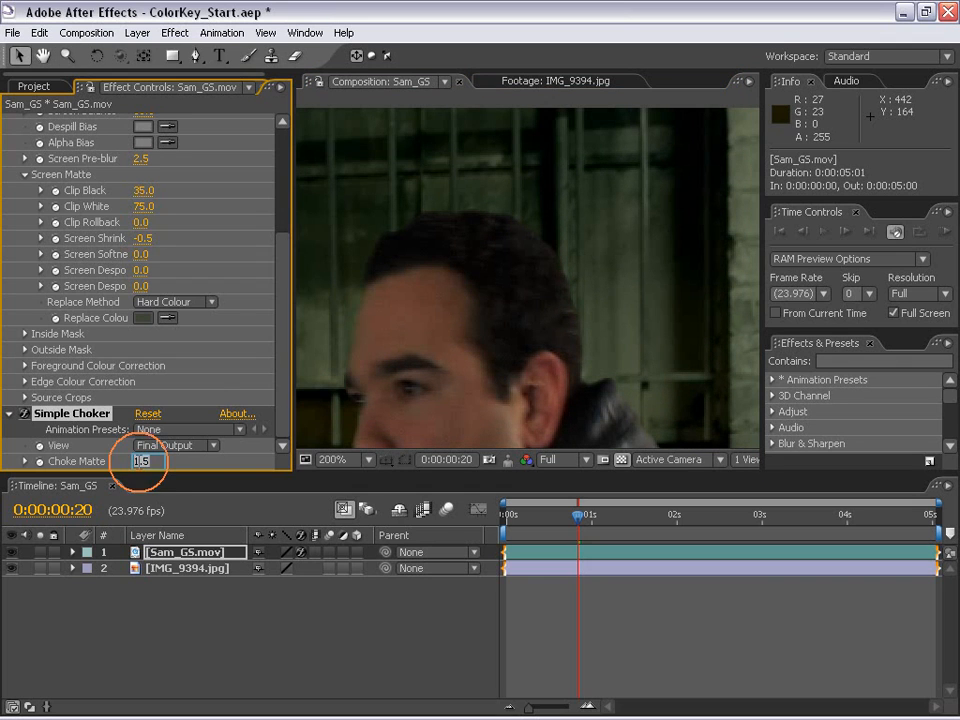
{"action": "type", "text": "1"}
{"action": "key", "text": "Return"}
{"action": "key", "text": "space"}
{"action": "left_click_drag", "start_coordinate": [504, 409], "coordinate": [398, 178]}
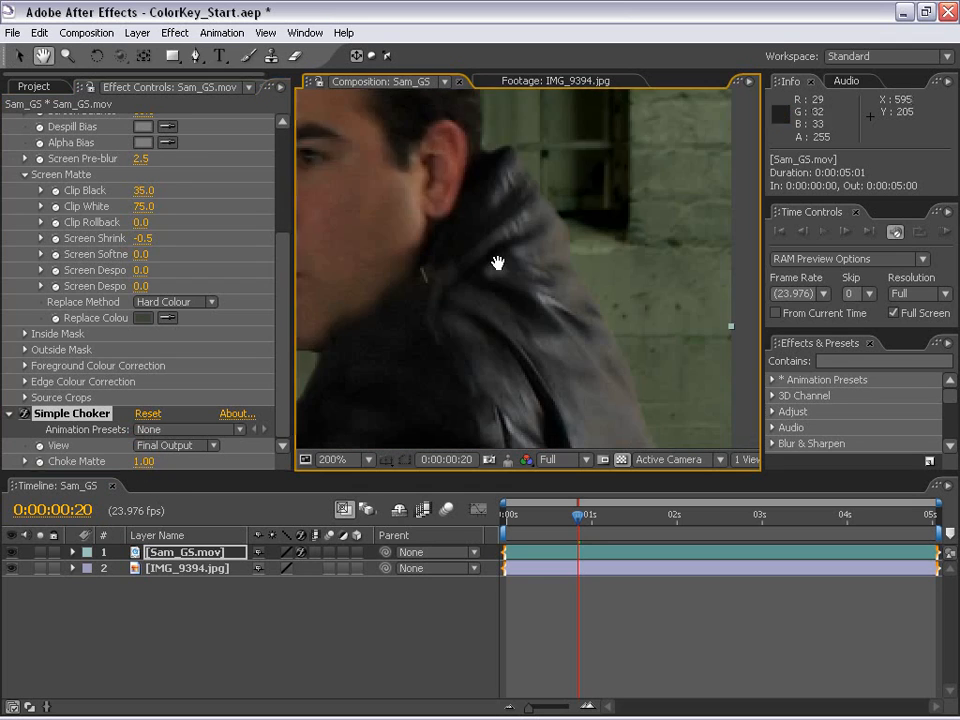
{"action": "left_click_drag", "start_coordinate": [497, 263], "coordinate": [542, 221]}
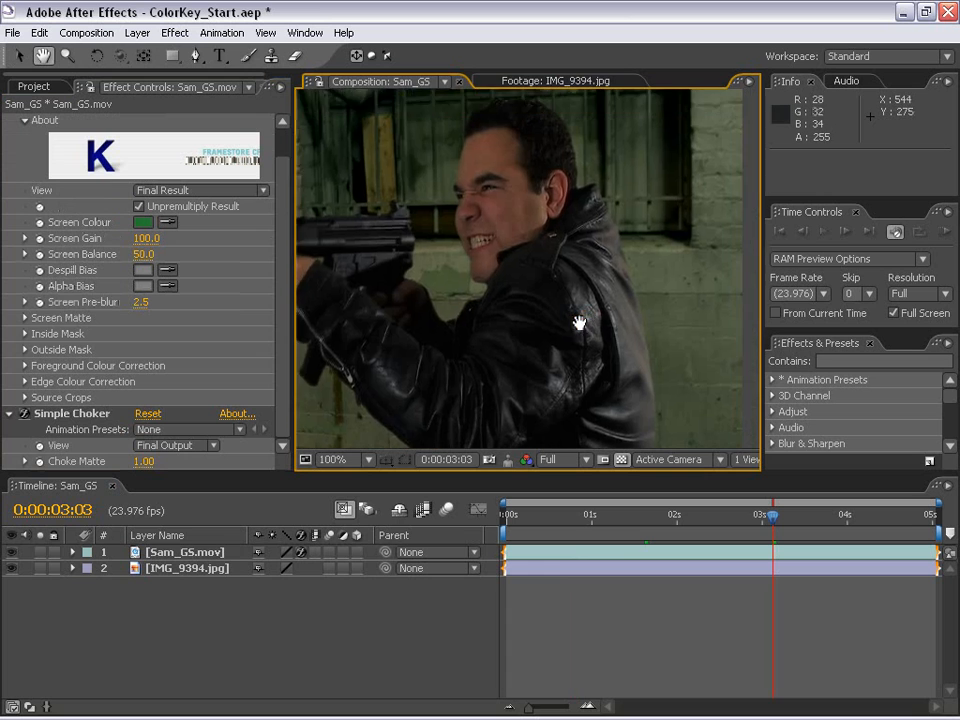
{"action": "left_click", "coordinate": [610, 646]}
{"action": "left_click_drag", "start_coordinate": [512, 319], "coordinate": [560, 268]}
{"action": "key", "text": "v"}
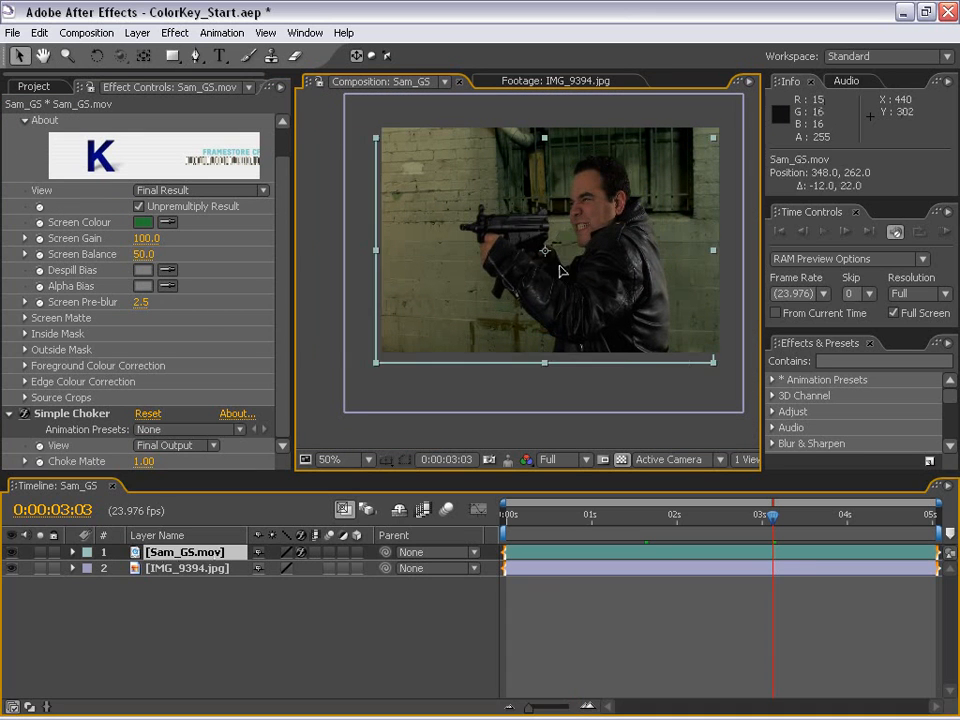
{"action": "key", "text": "ctrl+z"}
- Inspect the actor's edges with the IMG_9394.jpg background visible, hidden and shown again
{"action": "left_click", "coordinate": [177, 572]}
{"action": "left_click", "coordinate": [628, 617]}
{"action": "key", "text": "."}
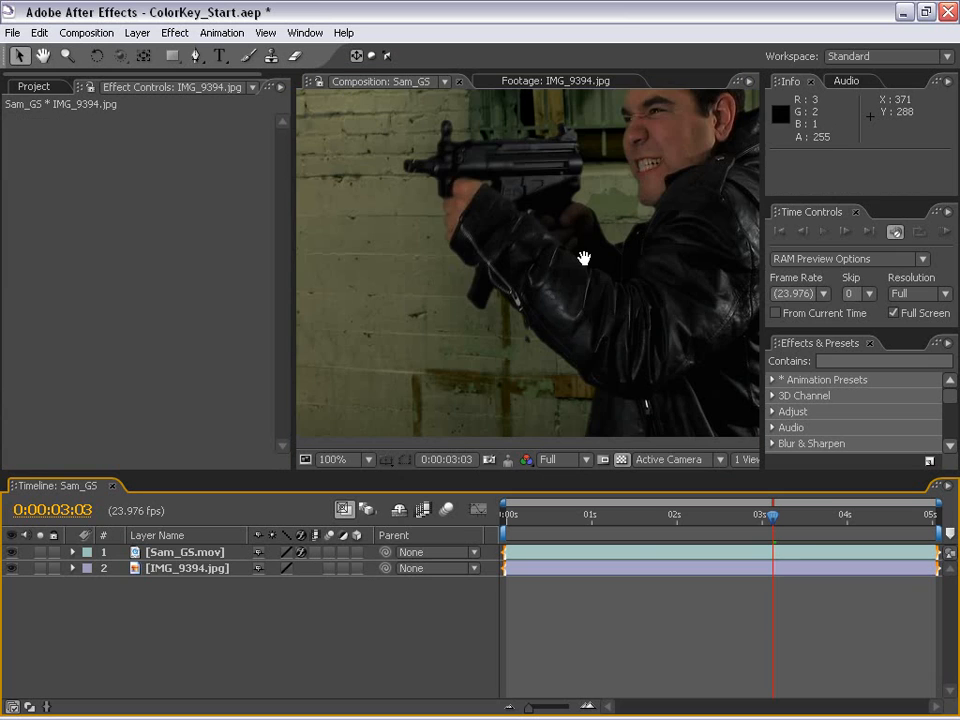
{"action": "left_click_drag", "start_coordinate": [584, 258], "coordinate": [438, 300]}
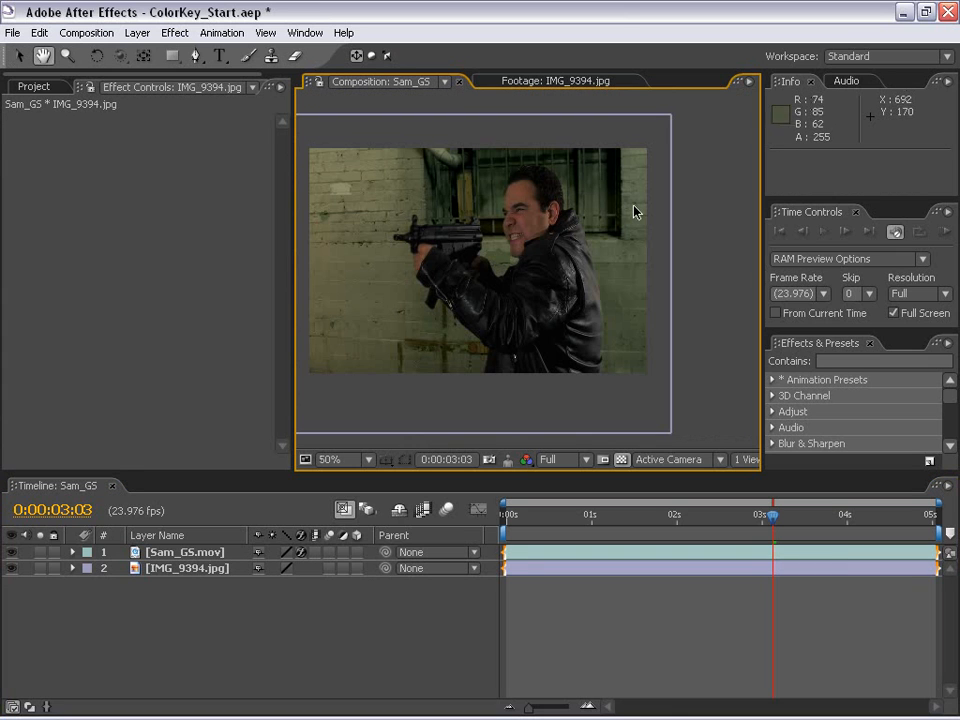
{"action": "key", "text": "."}
{"action": "left_click_drag", "start_coordinate": [500, 267], "coordinate": [530, 334]}
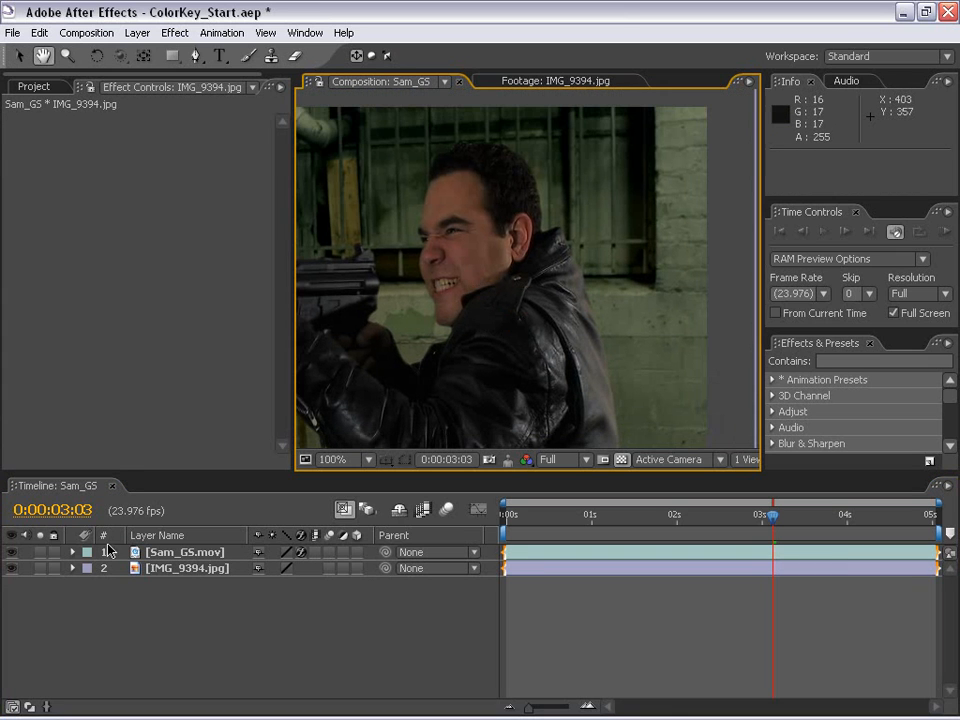
{"action": "left_click", "coordinate": [12, 569]}
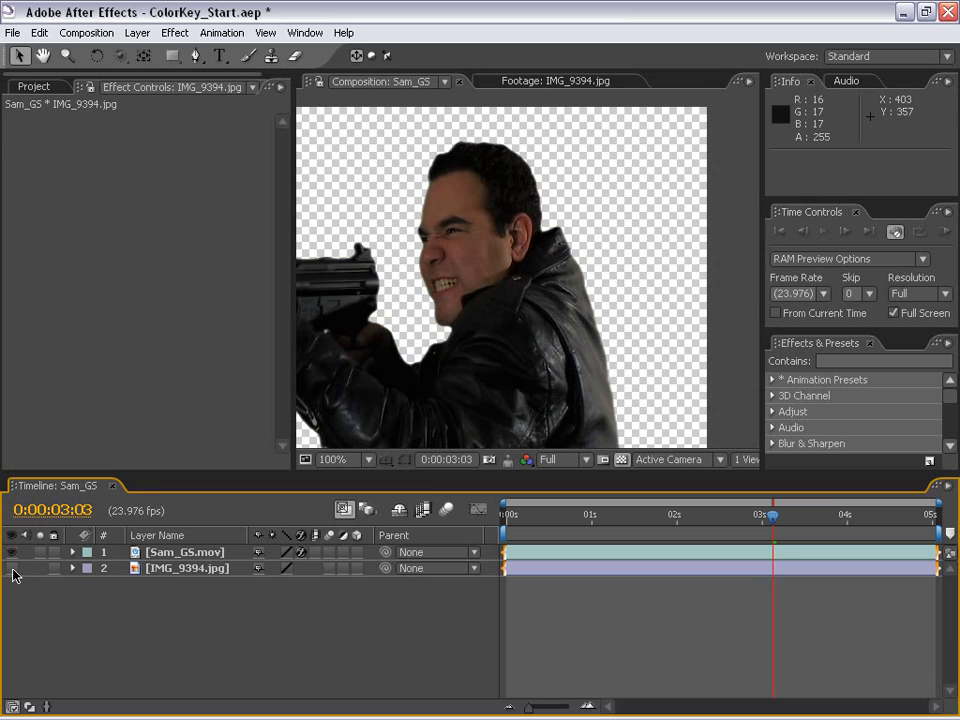
{"action": "left_click", "coordinate": [12, 569]}
{"action": "left_click_drag", "start_coordinate": [532, 352], "coordinate": [669, 236]}
{"action": "left_click_drag", "start_coordinate": [655, 98], "coordinate": [589, 191]}
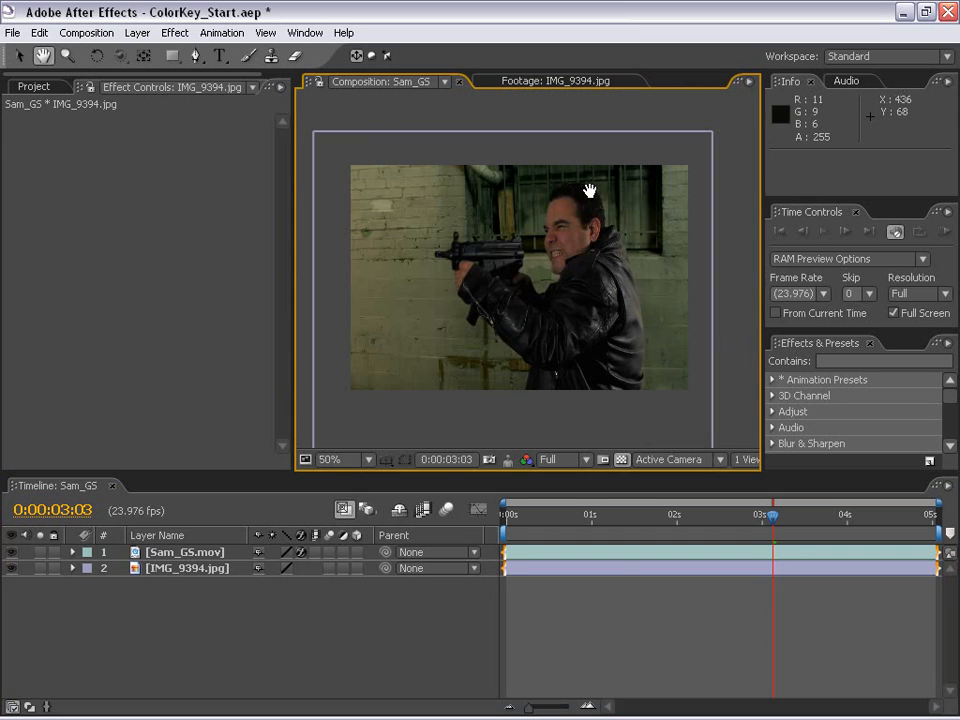
{"action": "left_click", "coordinate": [611, 542]}
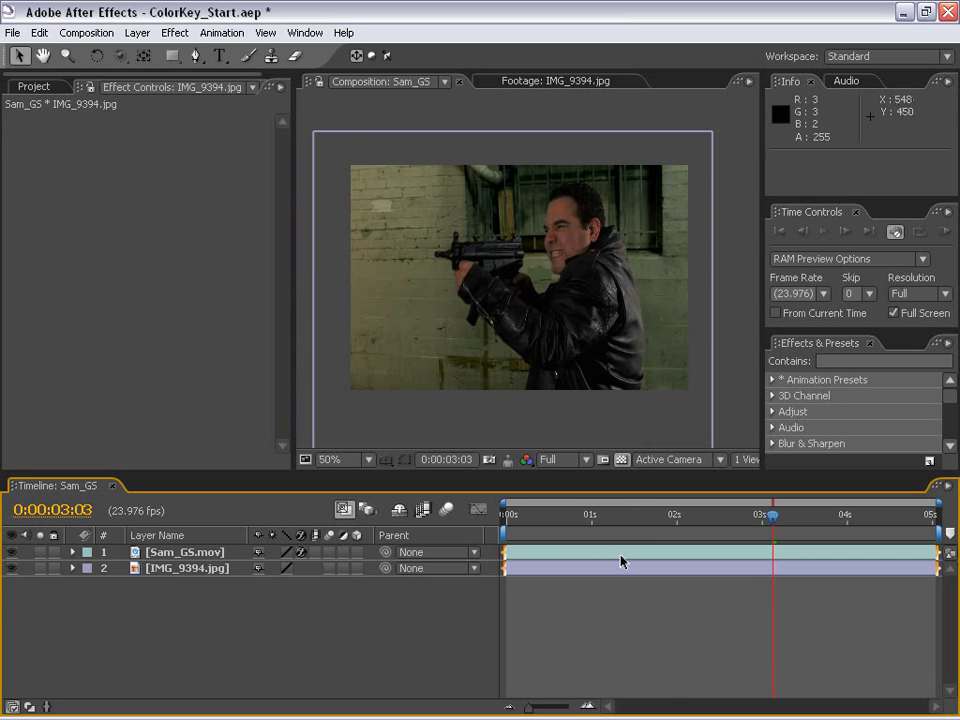
- Apply the Levels color correction effect to the Sam_GS.mov layer
{"action": "left_click", "coordinate": [564, 553]}
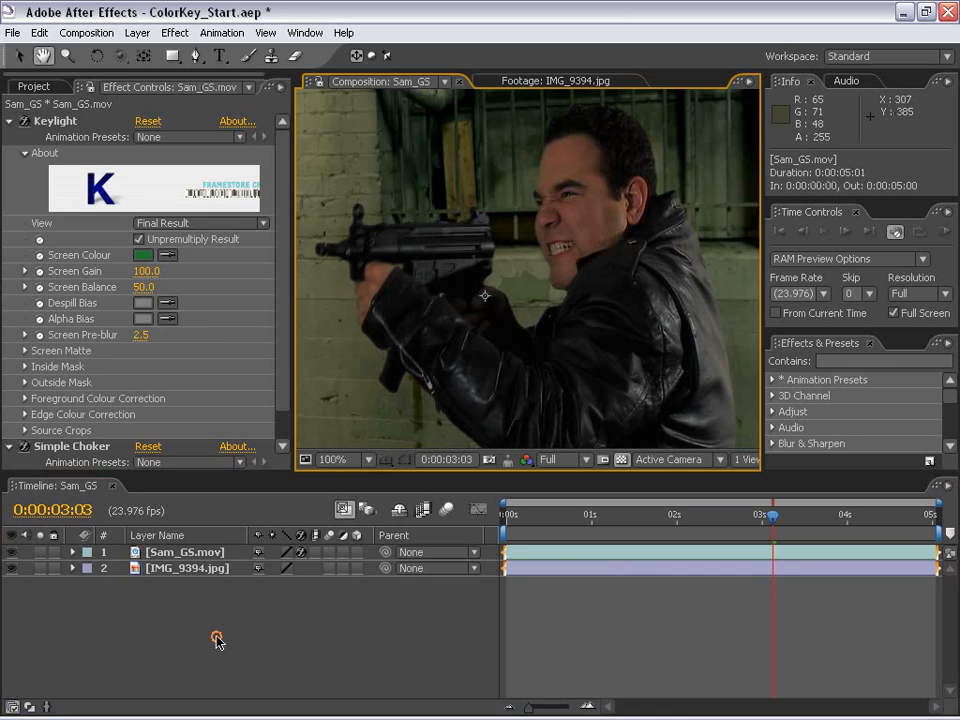
{"action": "left_click", "coordinate": [193, 556]}
{"action": "left_click", "coordinate": [175, 32]}
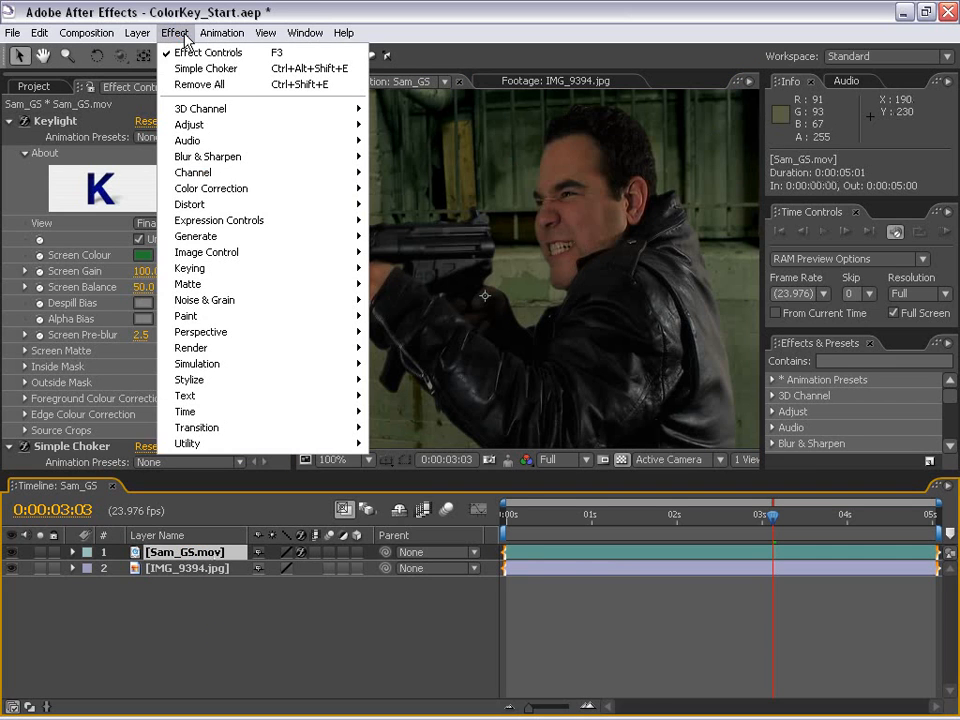
{"action": "mouse_move", "coordinate": [219, 196]}
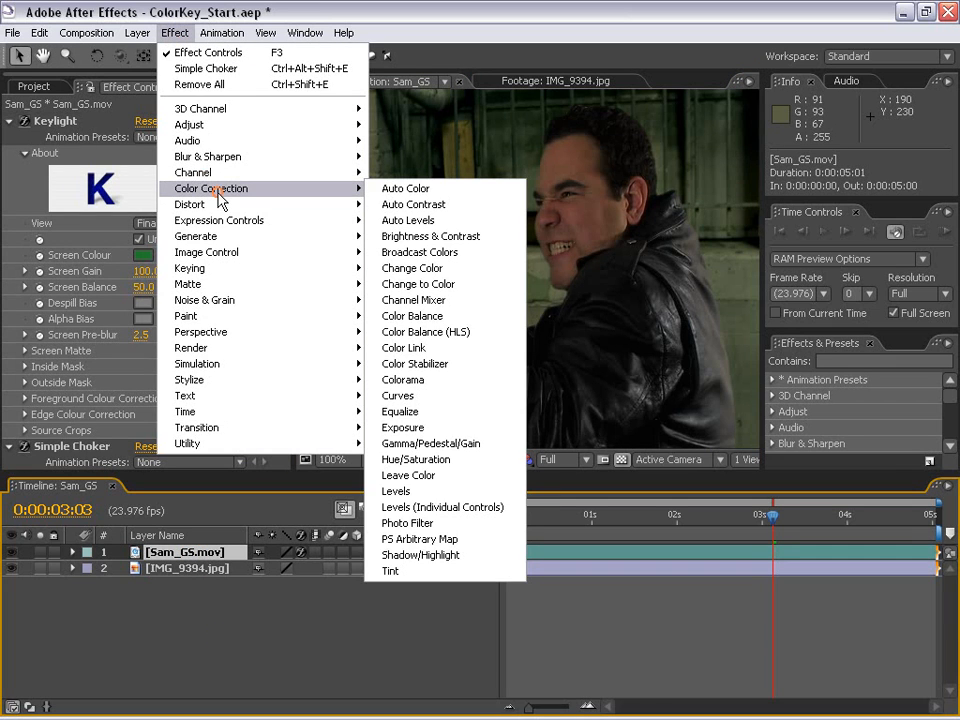
{"action": "left_click", "coordinate": [396, 491]}
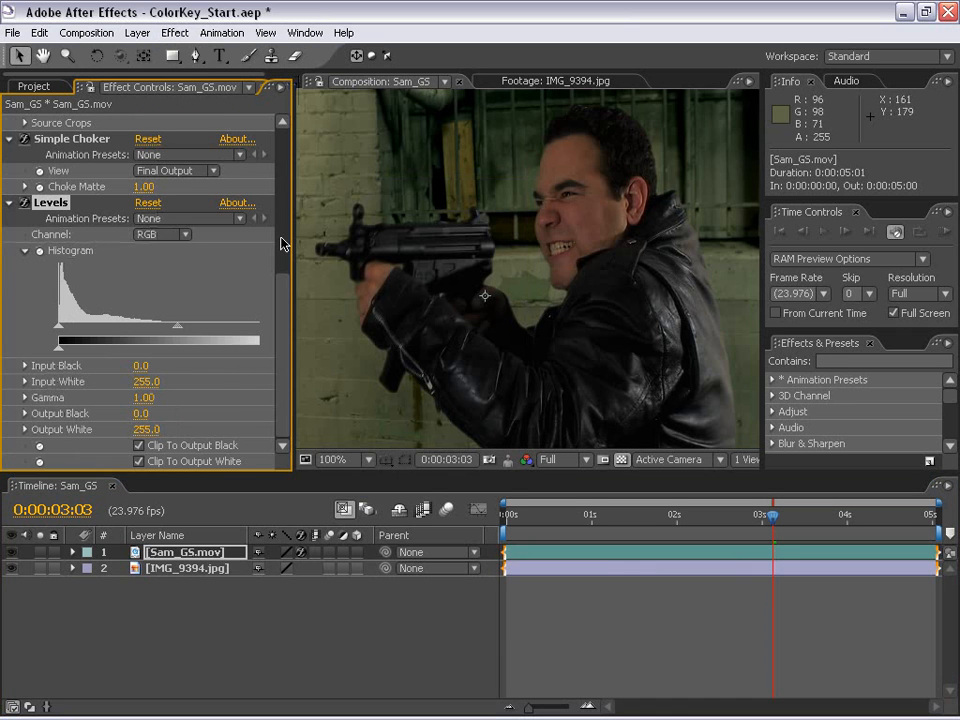
- Examine the color and shadows of the actor's face and jacket against the wall background
{"action": "left_click_drag", "start_coordinate": [296, 300], "coordinate": [312, 300]}
{"action": "scroll", "coordinate": [538, 253], "scroll_direction": "down", "scroll_amount": 1}
{"action": "key", "text": "h"}
{"action": "scroll", "coordinate": [574, 281], "scroll_direction": "up", "scroll_amount": 1}
{"action": "left_click_drag", "start_coordinate": [566, 268], "coordinate": [562, 314]}
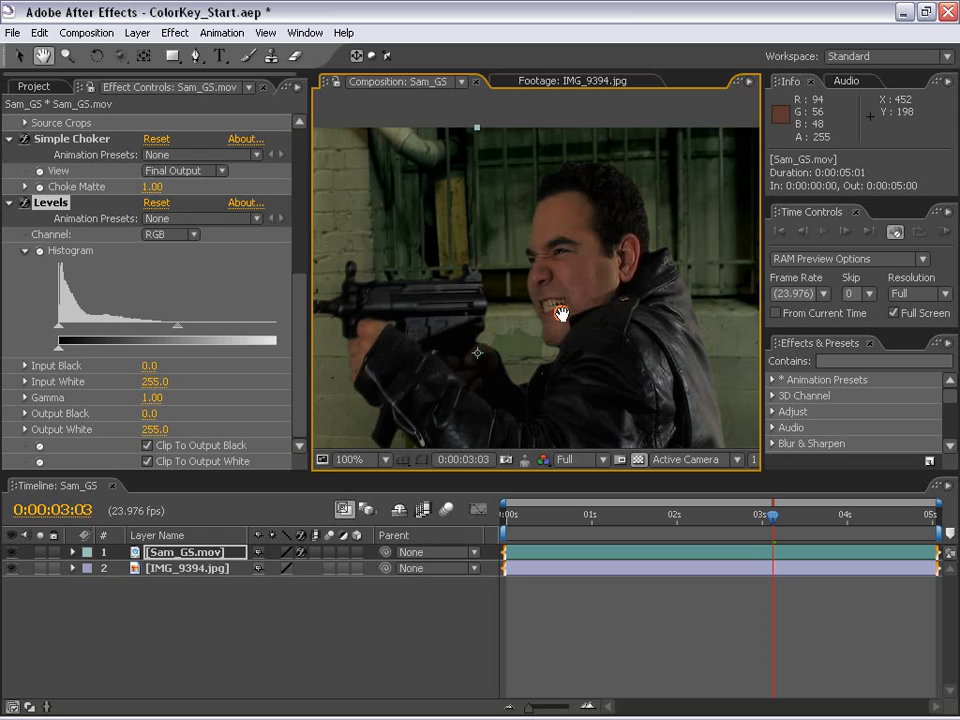
{"action": "left_click_drag", "start_coordinate": [561, 314], "coordinate": [542, 273]}
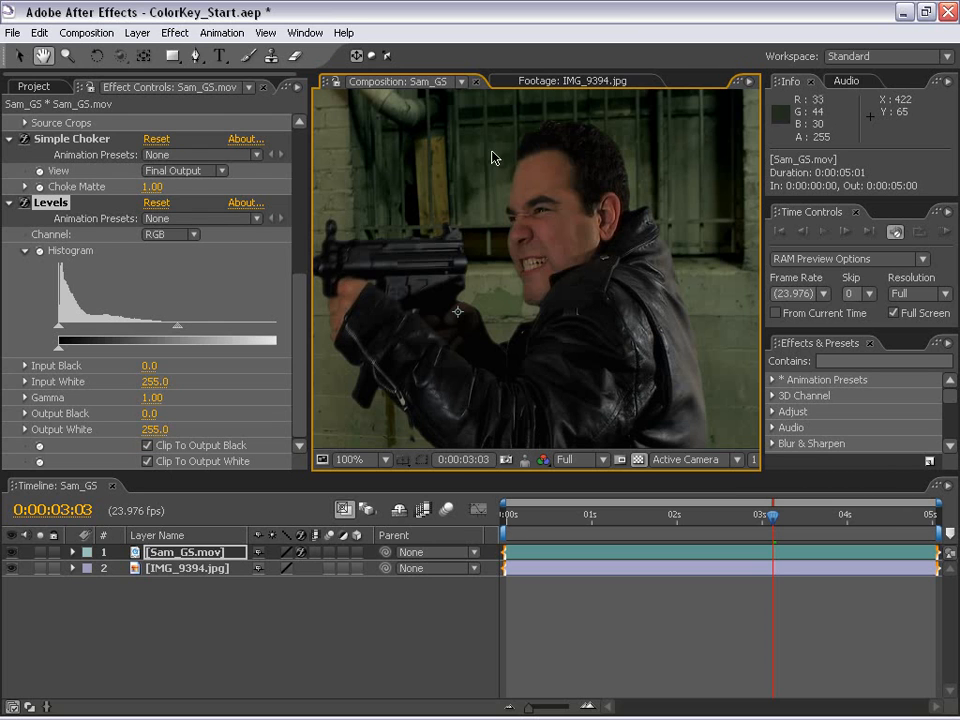
{"action": "left_click_drag", "start_coordinate": [489, 161], "coordinate": [523, 326]}
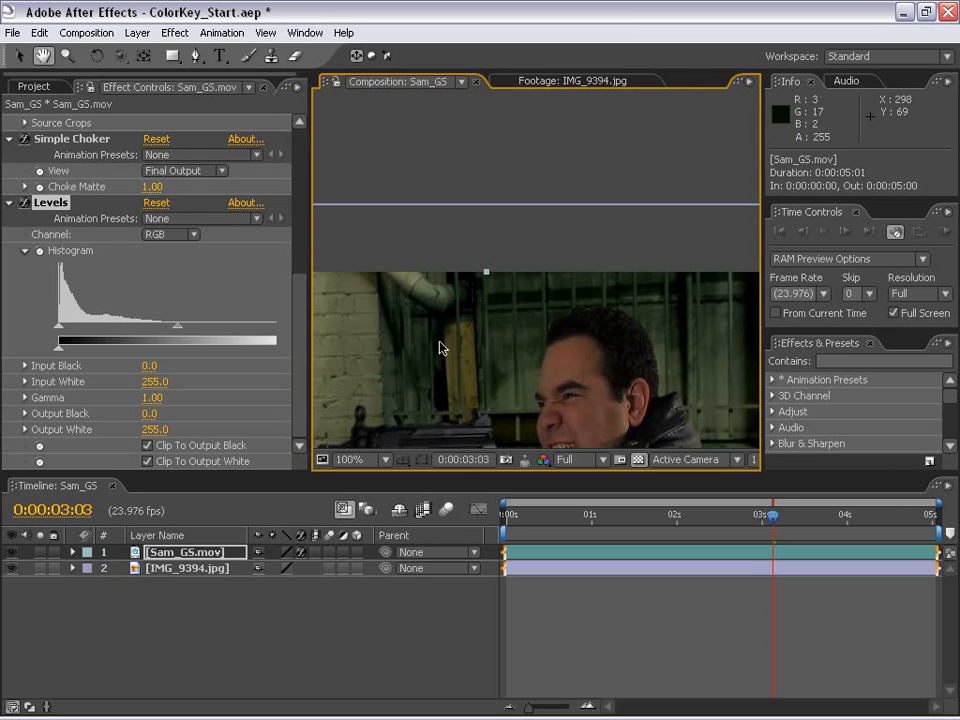
{"action": "left_click_drag", "start_coordinate": [540, 400], "coordinate": [502, 222]}
{"action": "left_click_drag", "start_coordinate": [625, 368], "coordinate": [594, 309]}
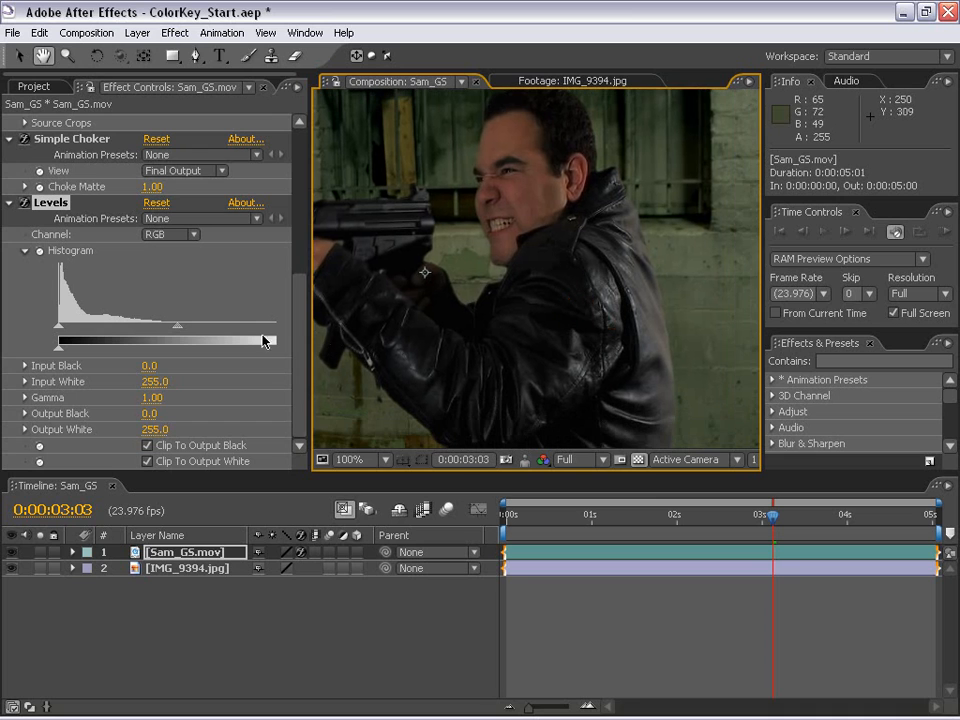
- Set Red Input Black to 14 in the Red channel of Levels and check the actor in the composite
{"action": "left_click", "coordinate": [165, 234]}
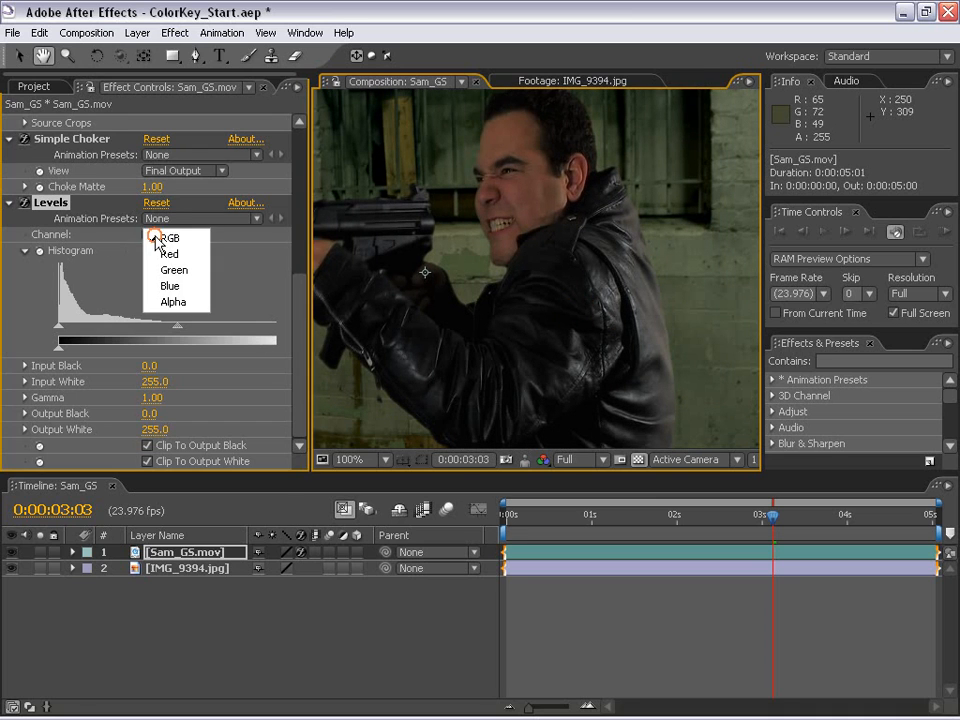
{"action": "left_click", "coordinate": [175, 257]}
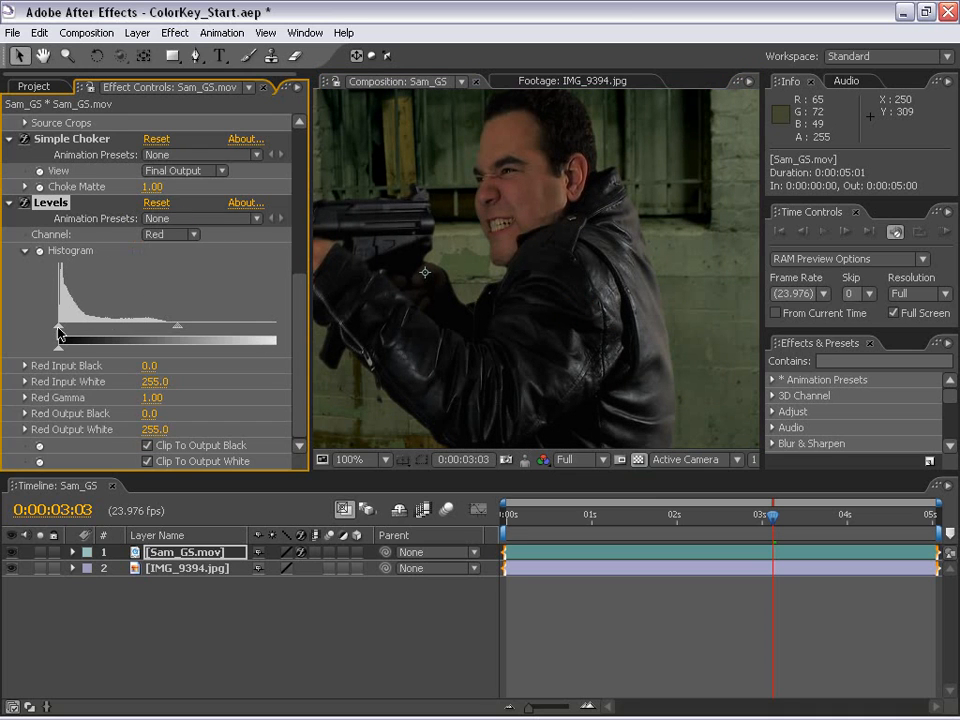
{"action": "mouse_move", "coordinate": [58, 331]}
{"action": "left_mouse_down"}
{"action": "mouse_move", "coordinate": [74, 327]}
{"action": "mouse_move", "coordinate": [62, 327]}
{"action": "left_mouse_up"}
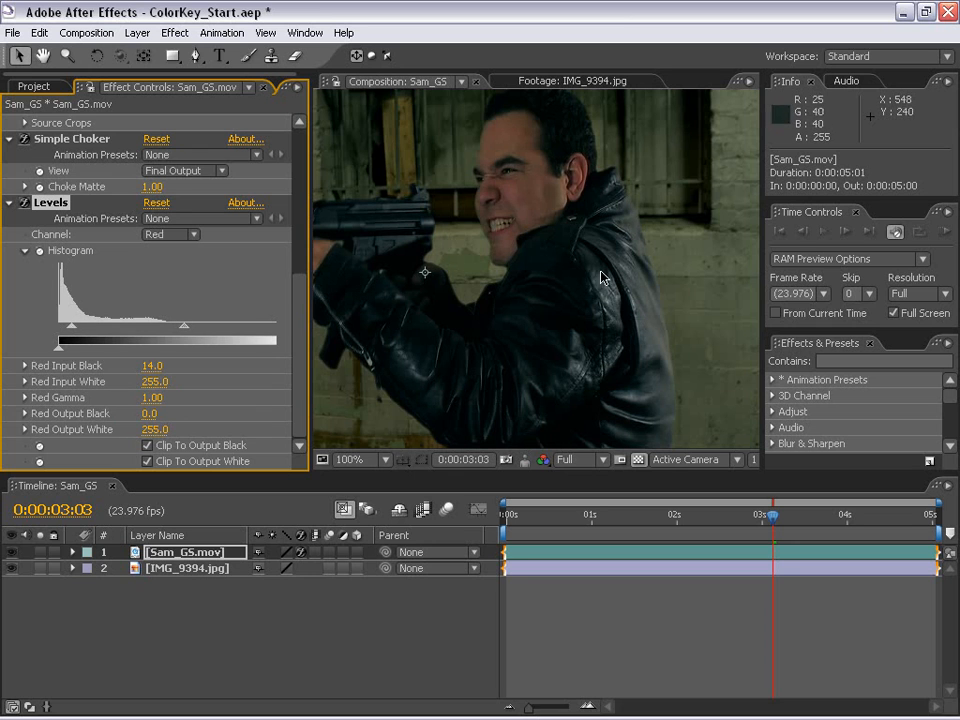
{"action": "key", "text": "space"}
{"action": "left_click_drag", "start_coordinate": [545, 350], "coordinate": [576, 361]}
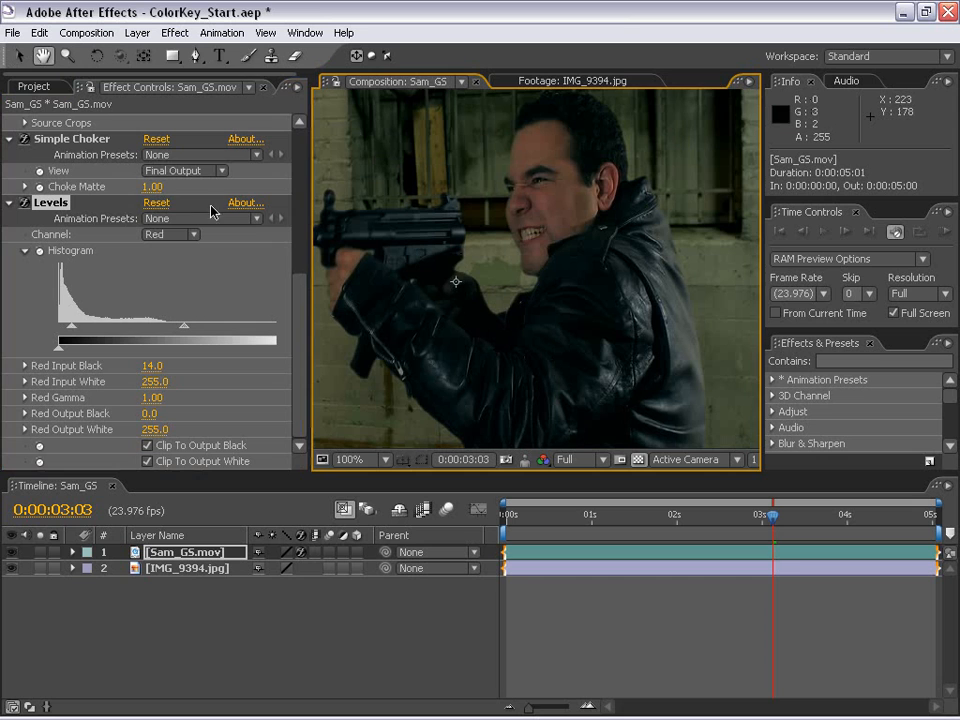
- Switch Levels to the Blue channel and inspect the jacket's tint and back edge against the wall
{"action": "left_click", "coordinate": [146, 240]}
{"action": "left_click", "coordinate": [170, 268]}
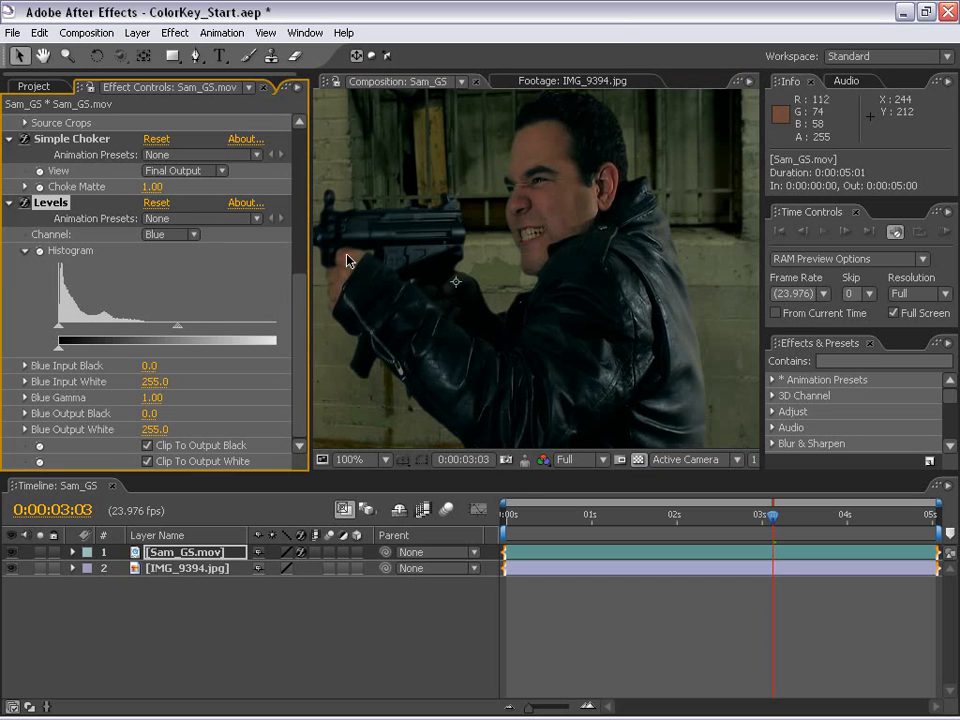
{"action": "left_click_drag", "start_coordinate": [722, 370], "coordinate": [542, 316]}
{"action": "scroll", "coordinate": [638, 328], "scroll_direction": "up", "scroll_amount": 1}
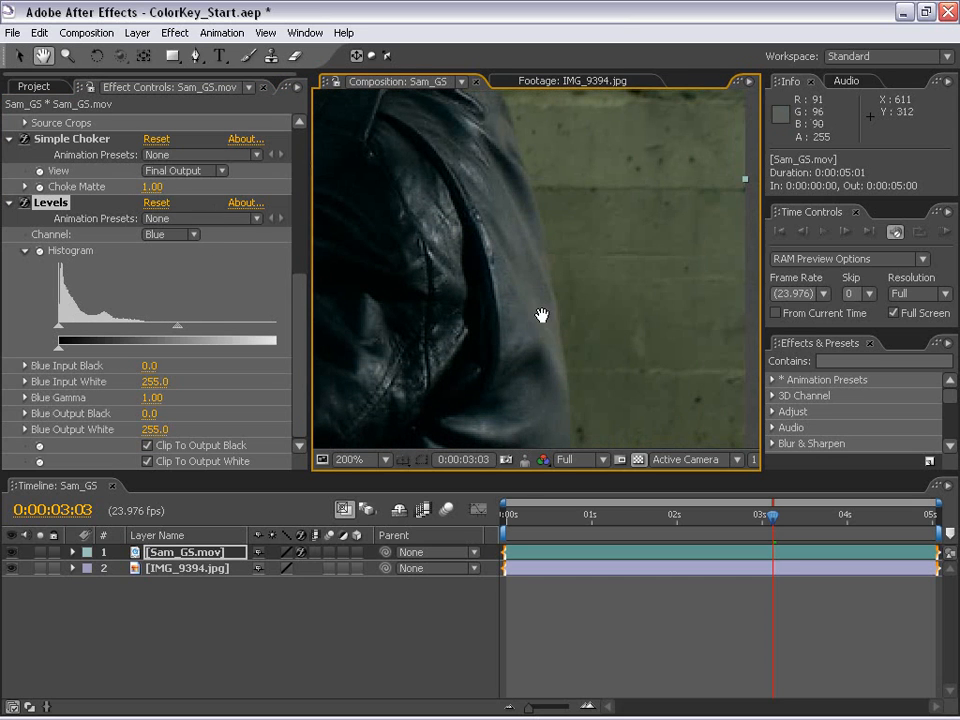
{"action": "scroll", "coordinate": [643, 191], "scroll_direction": "down", "scroll_amount": 1}
{"action": "left_click_drag", "start_coordinate": [571, 185], "coordinate": [606, 343]}
{"action": "scroll", "coordinate": [606, 343], "scroll_direction": "down", "scroll_amount": 1}
{"action": "left_click_drag", "start_coordinate": [519, 270], "coordinate": [556, 294]}
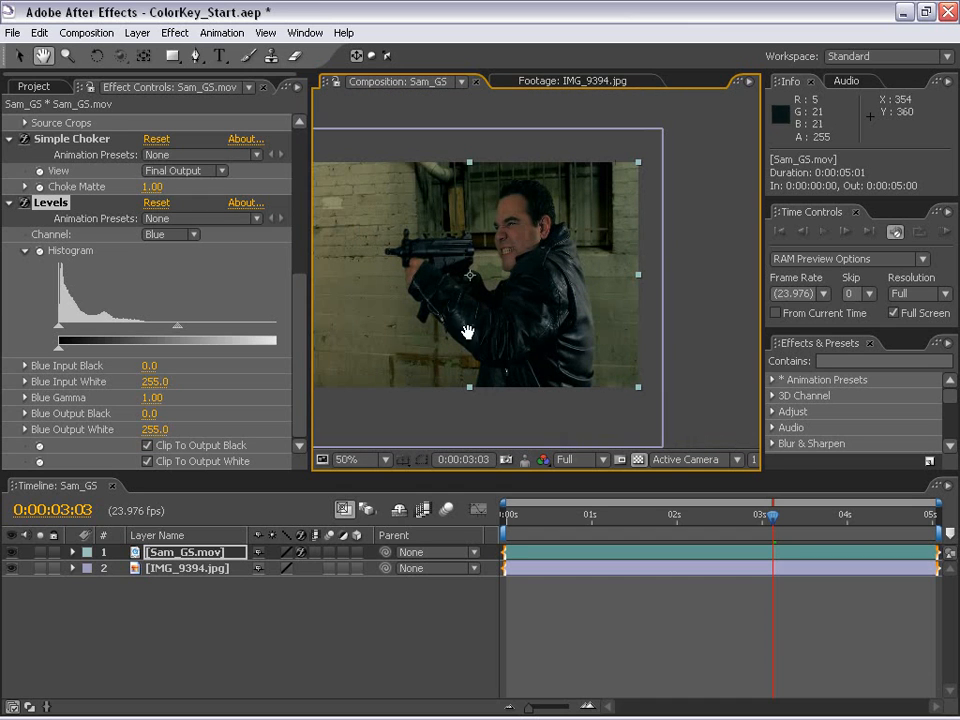
{"action": "scroll", "coordinate": [467, 332], "scroll_direction": "up", "scroll_amount": 1}
{"action": "left_click_drag", "start_coordinate": [404, 370], "coordinate": [463, 199]}
{"action": "left_click_drag", "start_coordinate": [639, 235], "coordinate": [416, 323]}
{"action": "scroll", "coordinate": [499, 300], "scroll_direction": "up", "scroll_amount": 1}
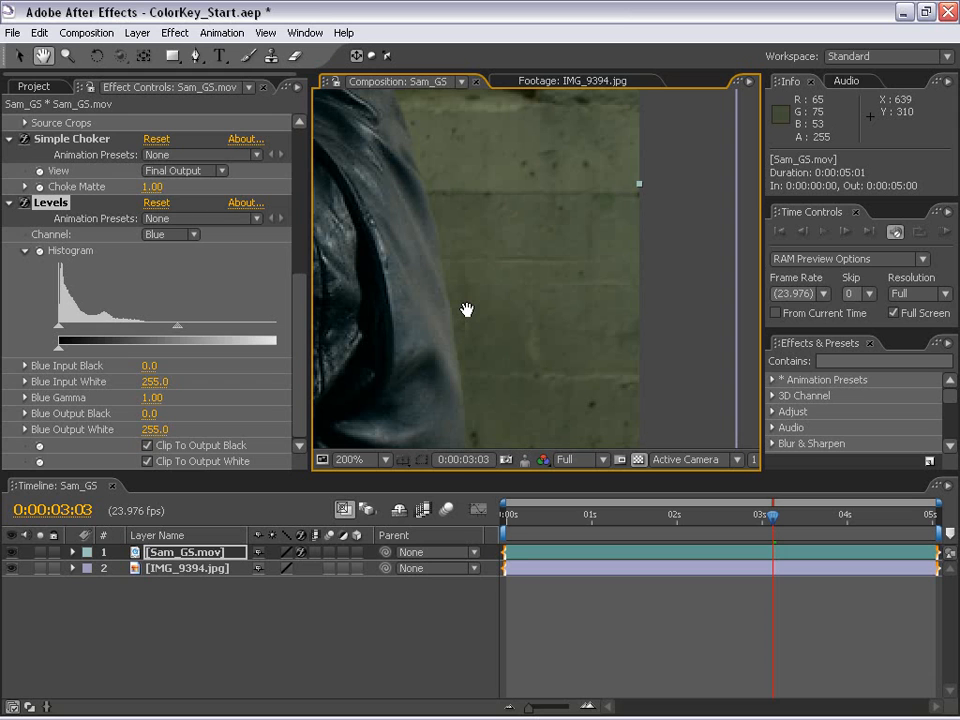
{"action": "left_click_drag", "start_coordinate": [466, 310], "coordinate": [574, 319]}
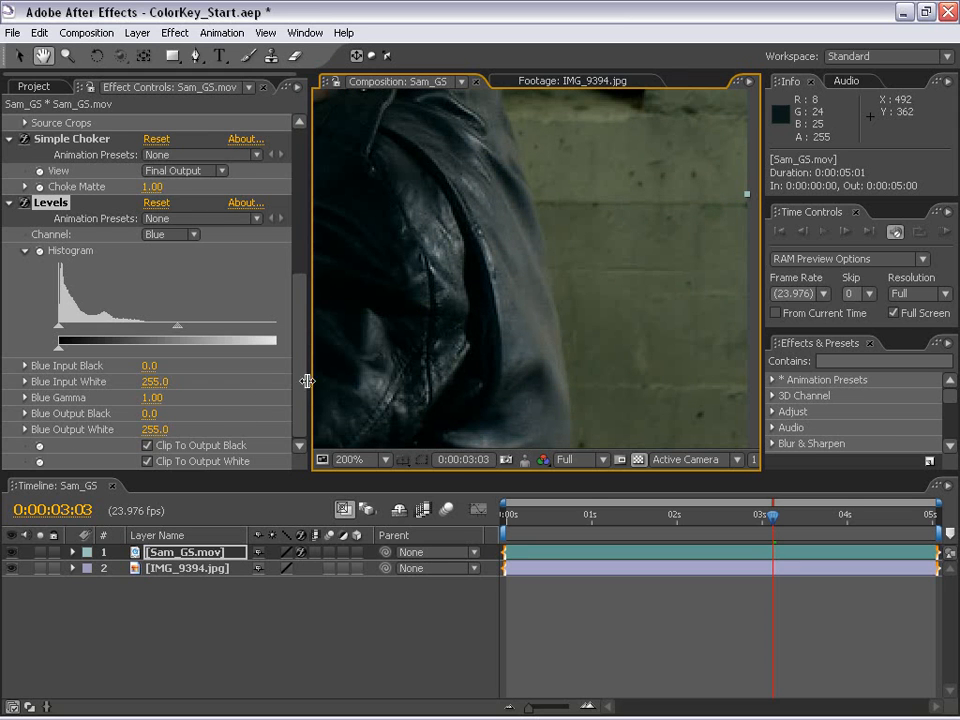
- Reduce the blue in the actor's highlights by trying a Blue Output White of 148, and settle on 194
{"action": "left_click_drag", "start_coordinate": [307, 381], "coordinate": [370, 380]}
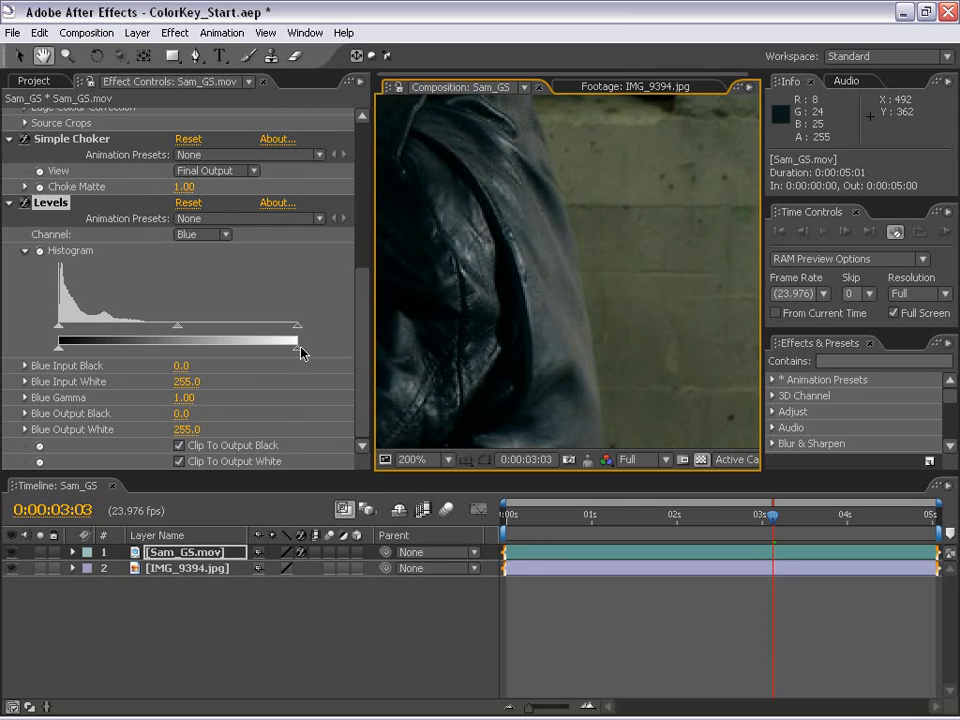
{"action": "mouse_move", "coordinate": [300, 348]}
{"action": "left_mouse_down"}
{"action": "mouse_move", "coordinate": [238, 346]}
{"action": "mouse_move", "coordinate": [310, 352]}
{"action": "left_mouse_up"}
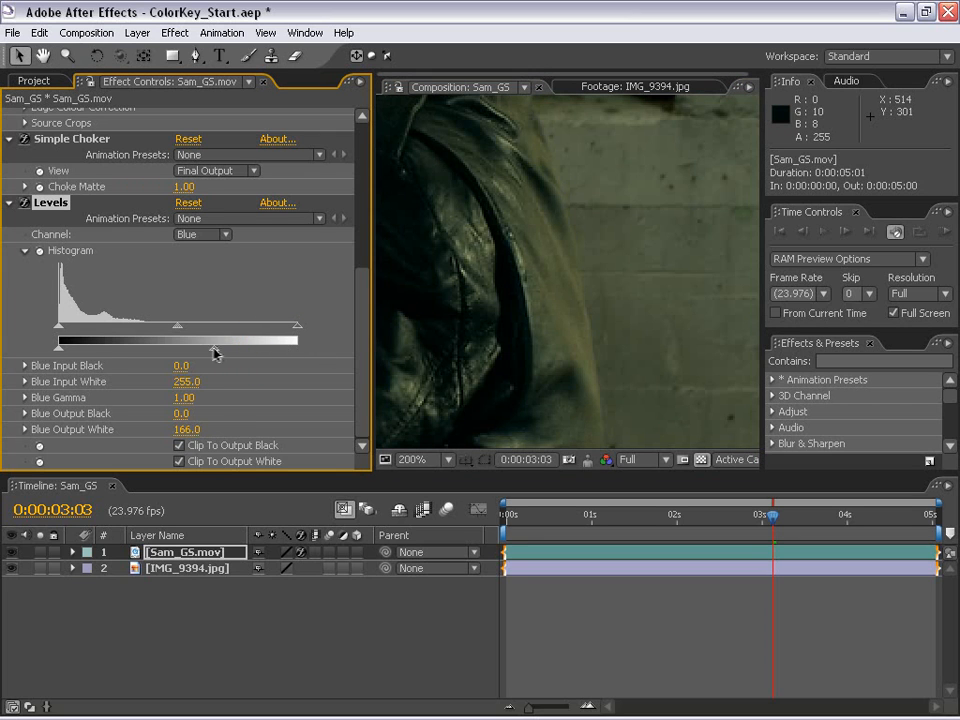
{"action": "left_click_drag", "start_coordinate": [232, 352], "coordinate": [198, 347]}
{"action": "scroll", "coordinate": [608, 296], "scroll_direction": "down", "scroll_amount": 3}
{"action": "scroll", "coordinate": [529, 315], "scroll_direction": "up", "scroll_amount": 2}
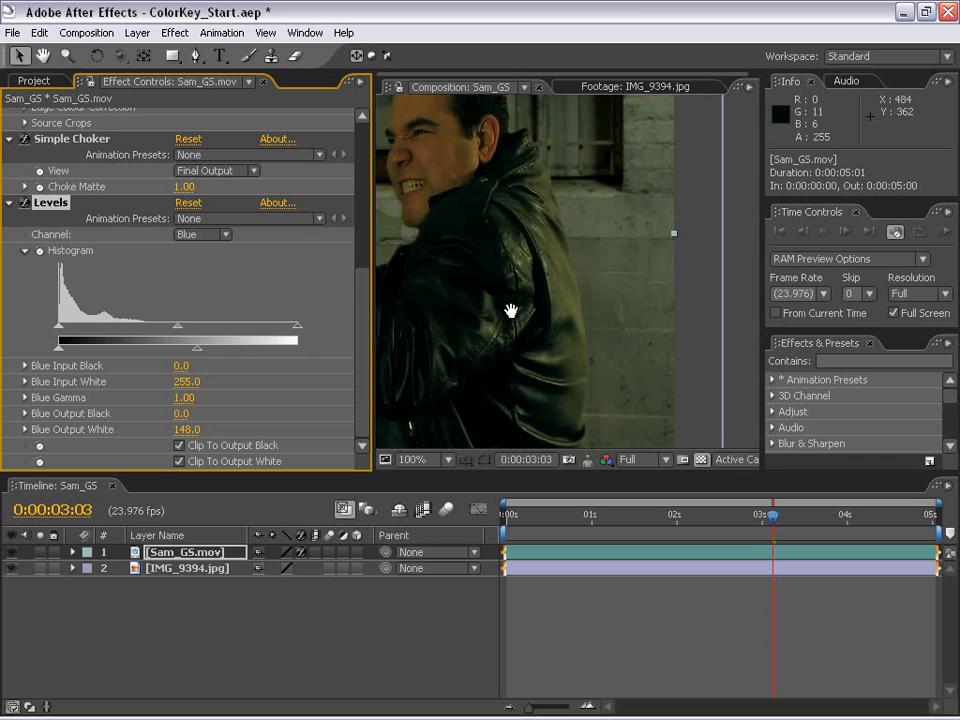
{"action": "left_click_drag", "start_coordinate": [199, 352], "coordinate": [241, 350]}
- Check how the actor's jacket and face match the wall's color, both close up and in the full frame
{"action": "scroll", "coordinate": [506, 345], "scroll_direction": "down", "scroll_amount": 1}
{"action": "key", "text": "space"}
{"action": "left_click_drag", "start_coordinate": [502, 304], "coordinate": [585, 324]}
{"action": "left_click_drag", "start_coordinate": [641, 370], "coordinate": [609, 315]}
{"action": "scroll", "coordinate": [565, 346], "scroll_direction": "up", "scroll_amount": 1}
{"action": "scroll", "coordinate": [550, 358], "scroll_direction": "up", "scroll_amount": 1}
{"action": "scroll", "coordinate": [609, 315], "scroll_direction": "down", "scroll_amount": 2}
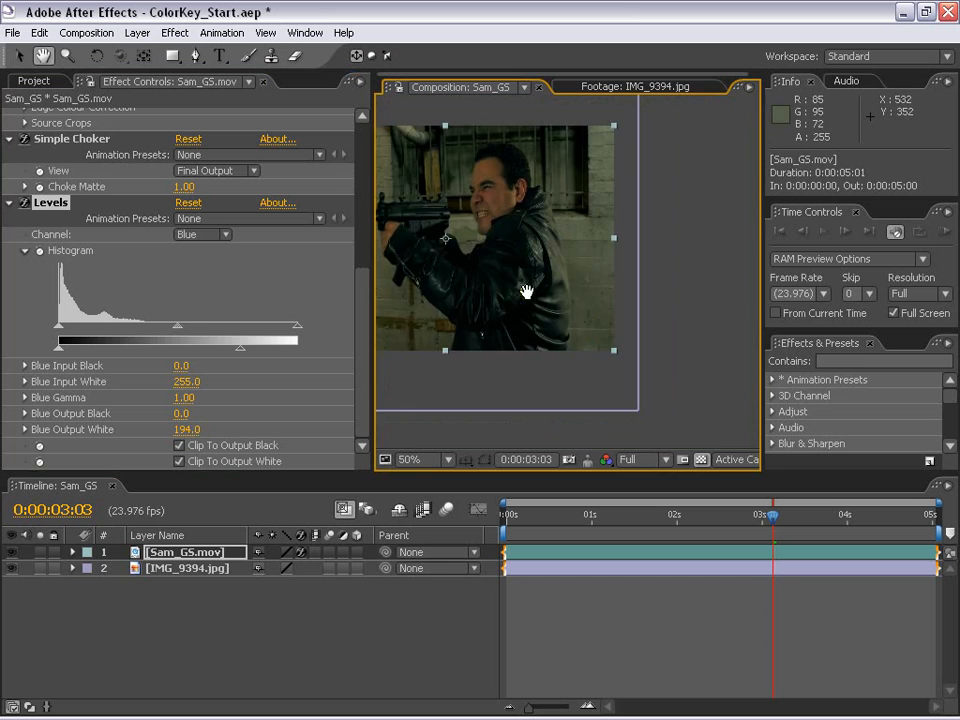
{"action": "left_click_drag", "start_coordinate": [526, 291], "coordinate": [647, 332]}
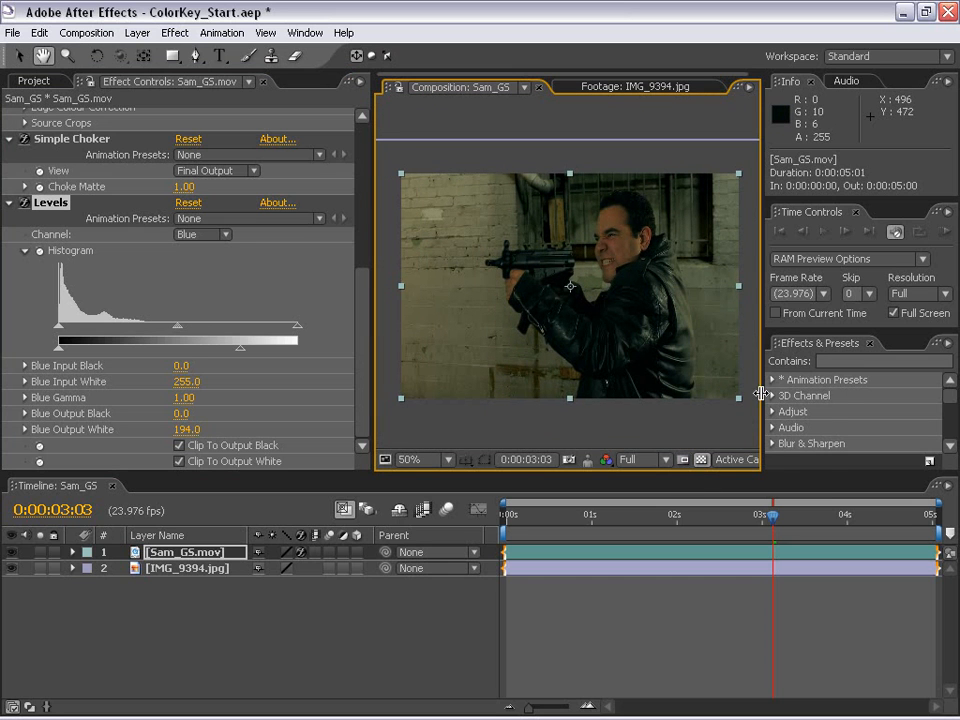
- Widen the composition viewer, toggle pixel aspect ratio correction, and view the composite maximized at 100%
{"action": "left_click_drag", "start_coordinate": [761, 393], "coordinate": [835, 394]}
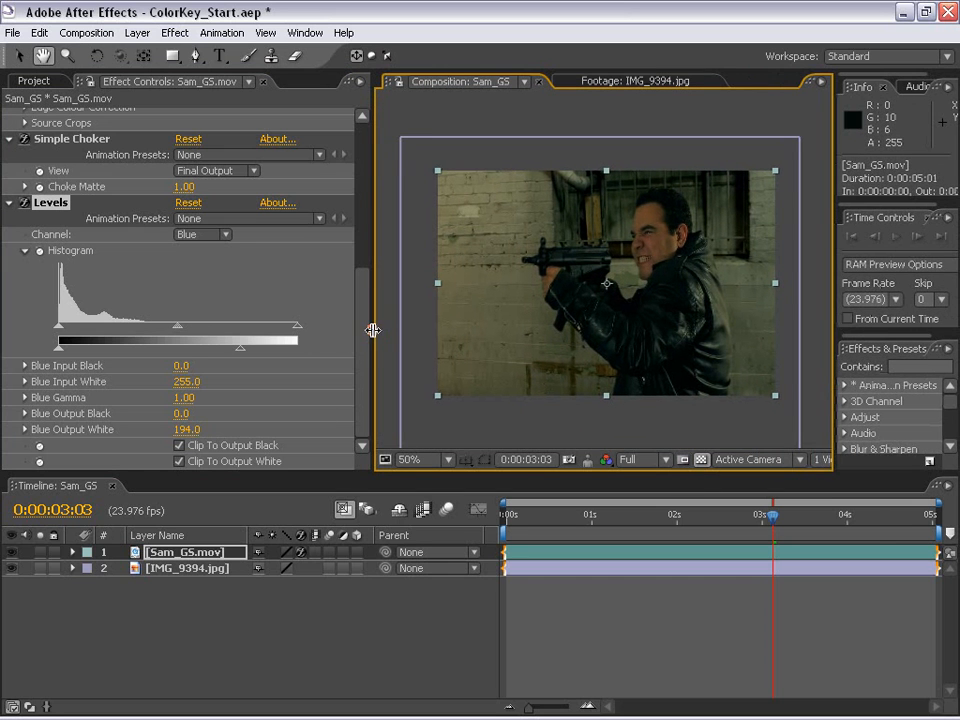
{"action": "left_click_drag", "start_coordinate": [372, 330], "coordinate": [223, 330]}
{"action": "left_click", "coordinate": [728, 461]}
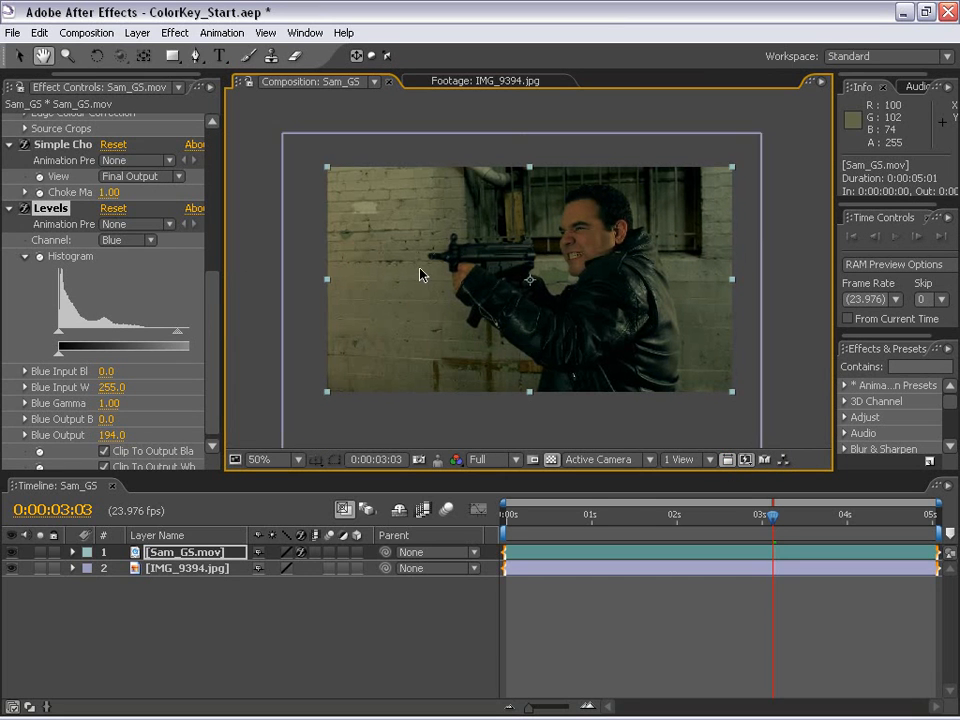
{"action": "key", "text": "grave"}
{"action": "key", "text": "period"}
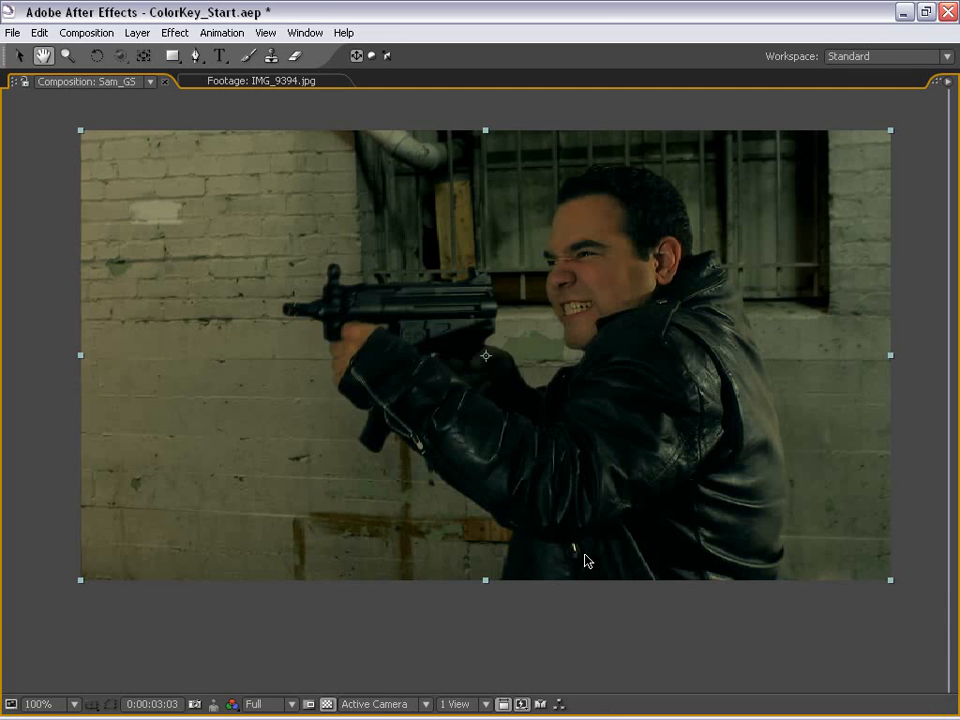